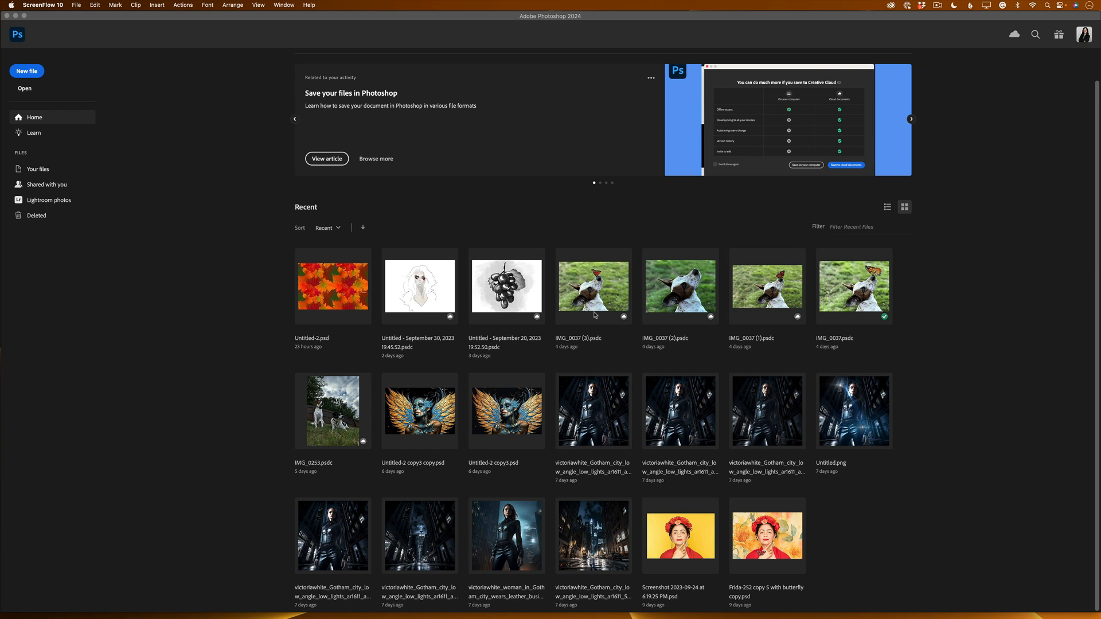
- Create a document named "My New Pattern" from the recent 6000 x 4000 px, 300 ppi custom preset
{"action": "scroll", "coordinate": [595, 315], "scroll_direction": "up", "scroll_amount": 2}
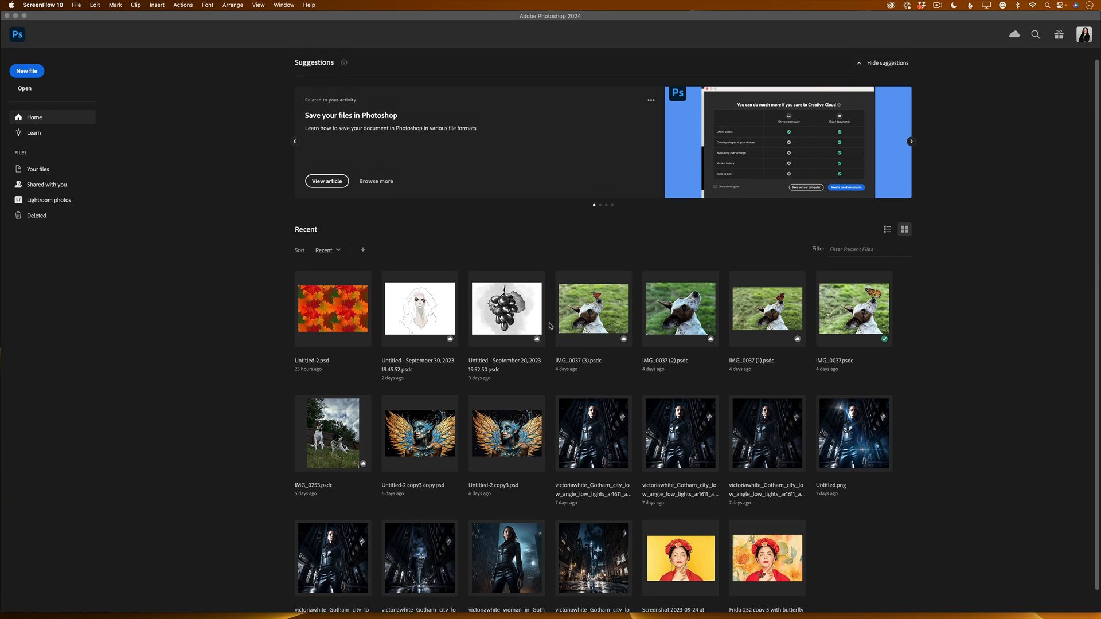
{"action": "left_click", "coordinate": [32, 75]}
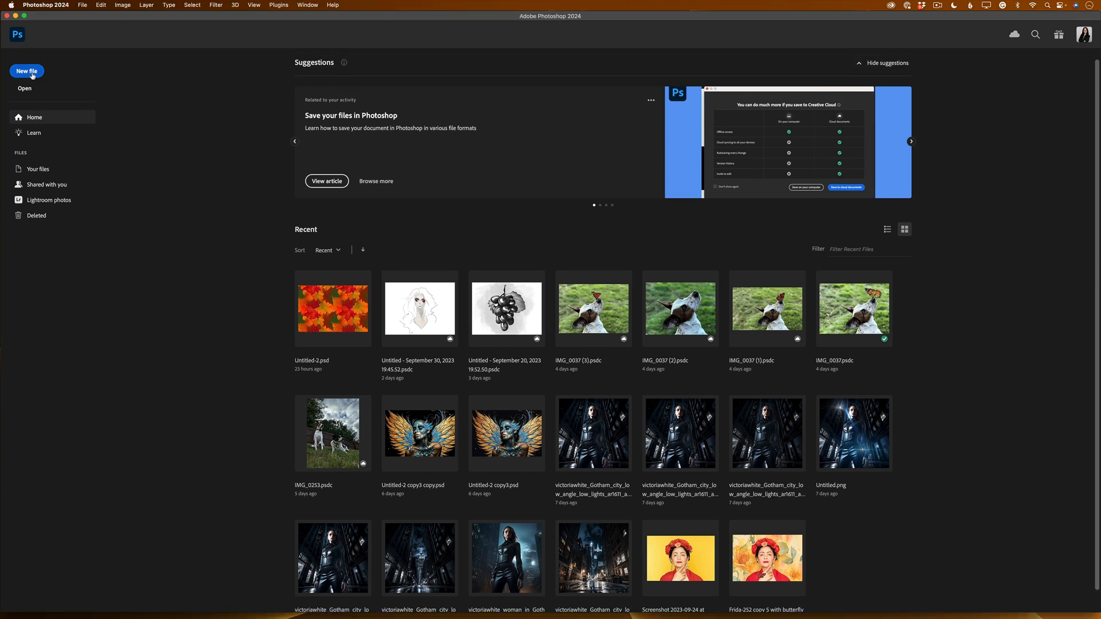
{"action": "left_click", "coordinate": [32, 75]}
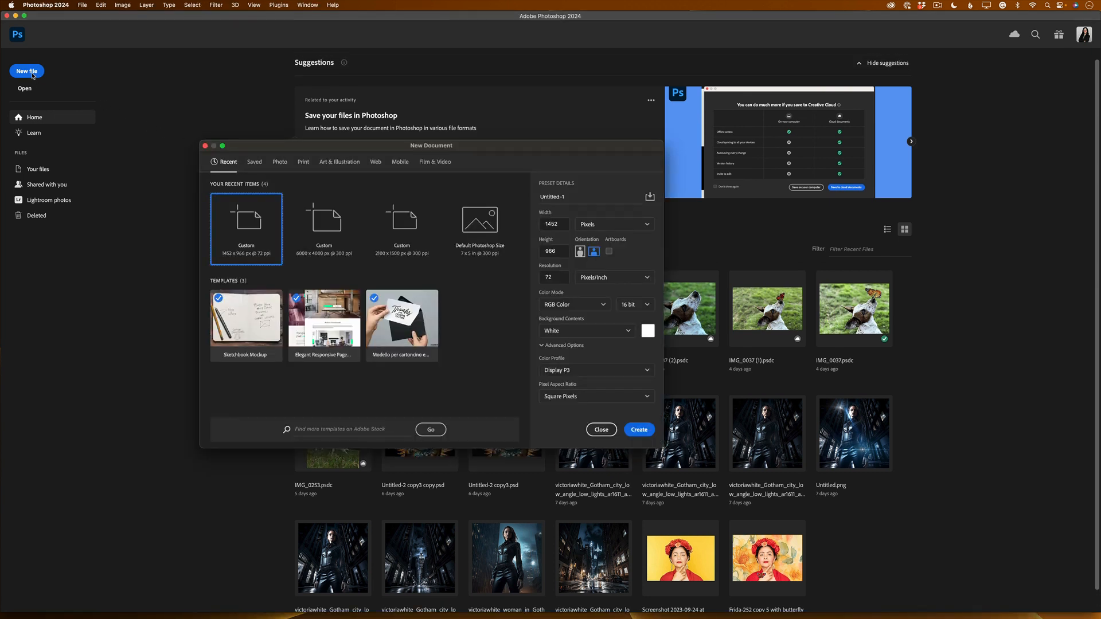
{"action": "left_click", "coordinate": [322, 220]}
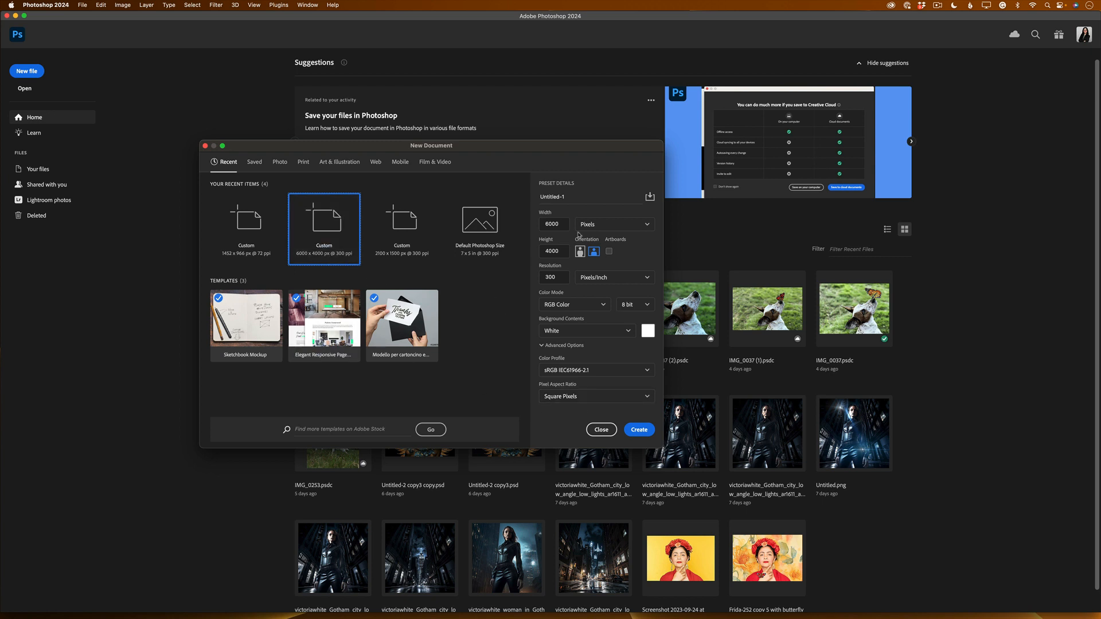
{"action": "left_click", "coordinate": [573, 196]}
{"action": "left_click", "coordinate": [573, 196]}
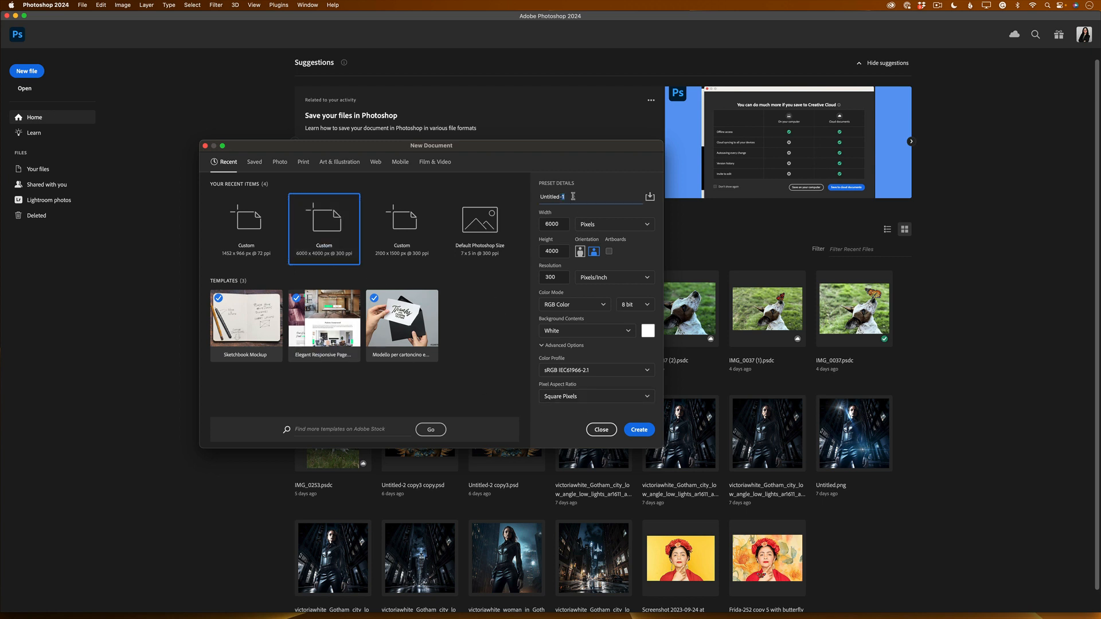
{"action": "left_click_drag", "start_coordinate": [572, 196], "coordinate": [541, 197]}
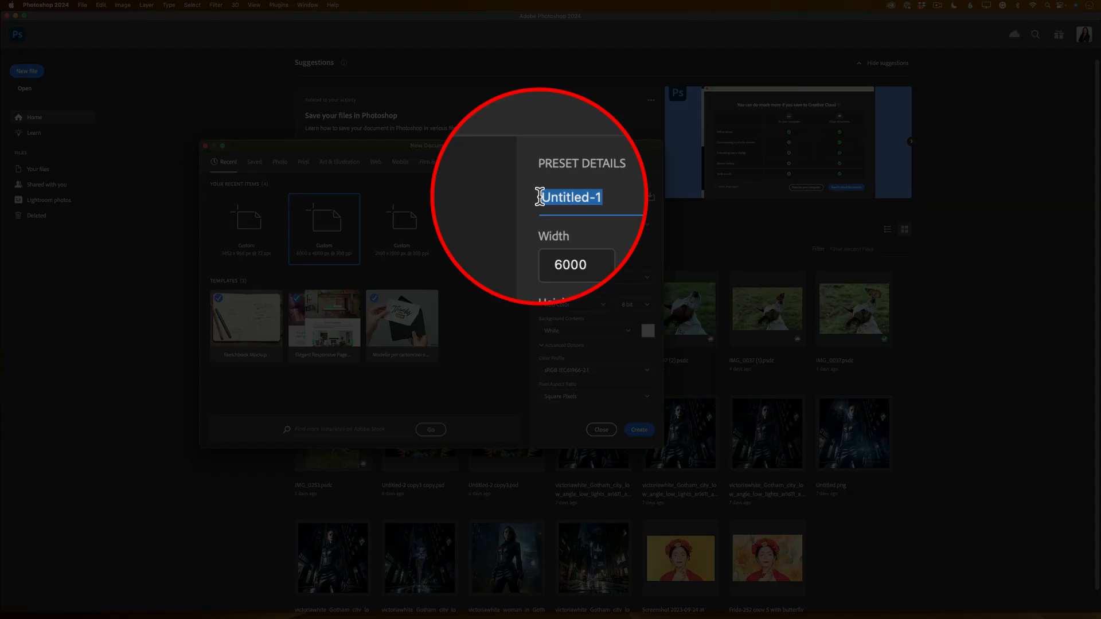
{"action": "type", "text": "My New Pa"}
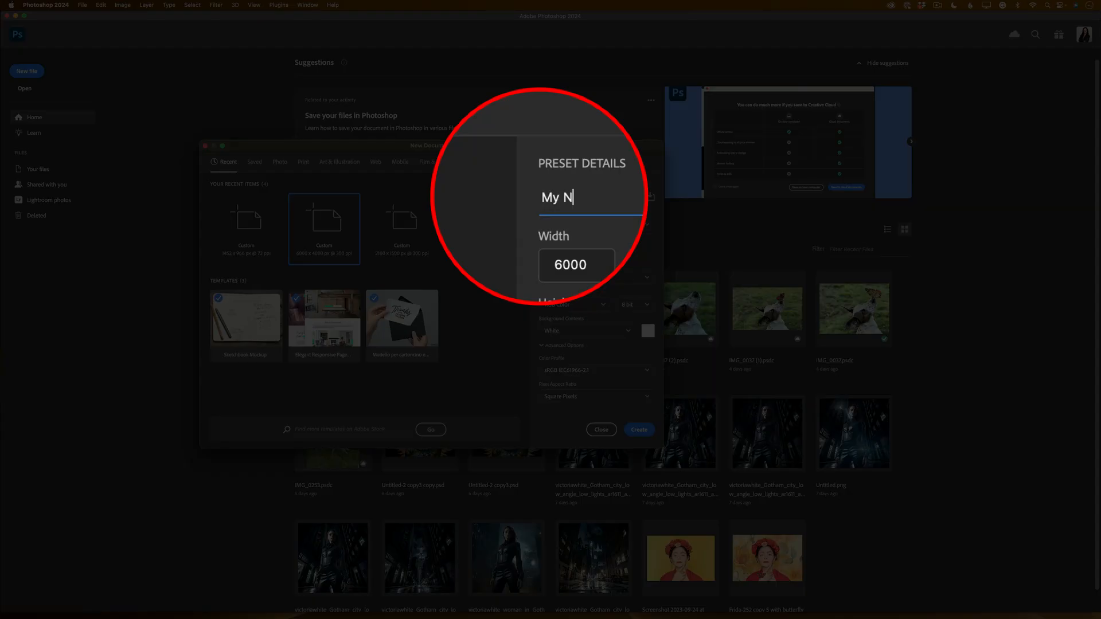
{"action": "type", "text": "ttern"}
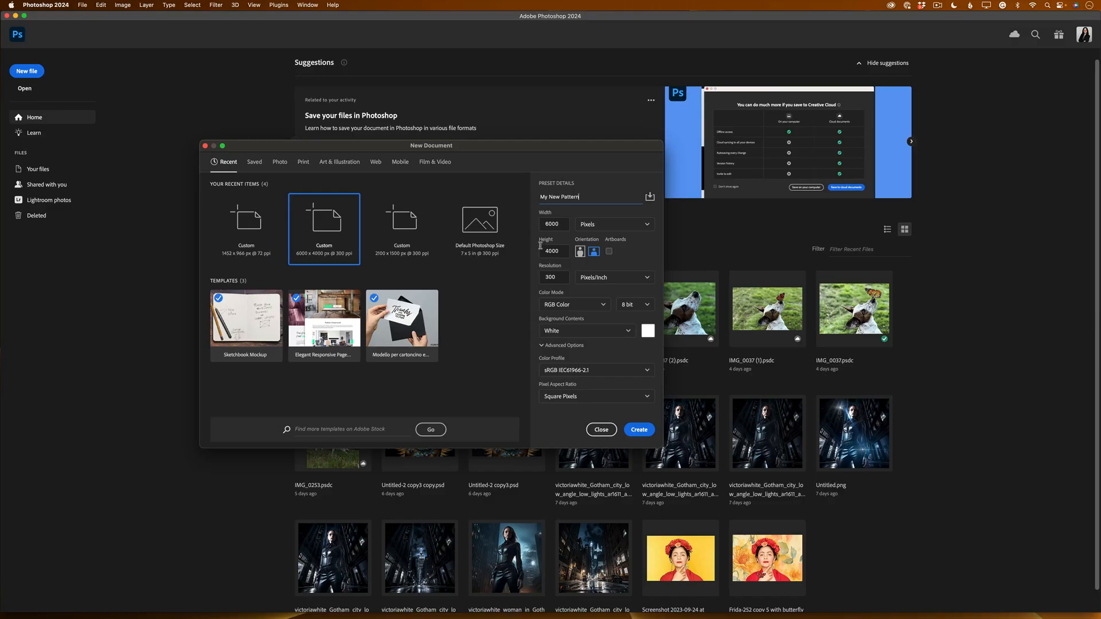
{"action": "left_click", "coordinate": [639, 430]}
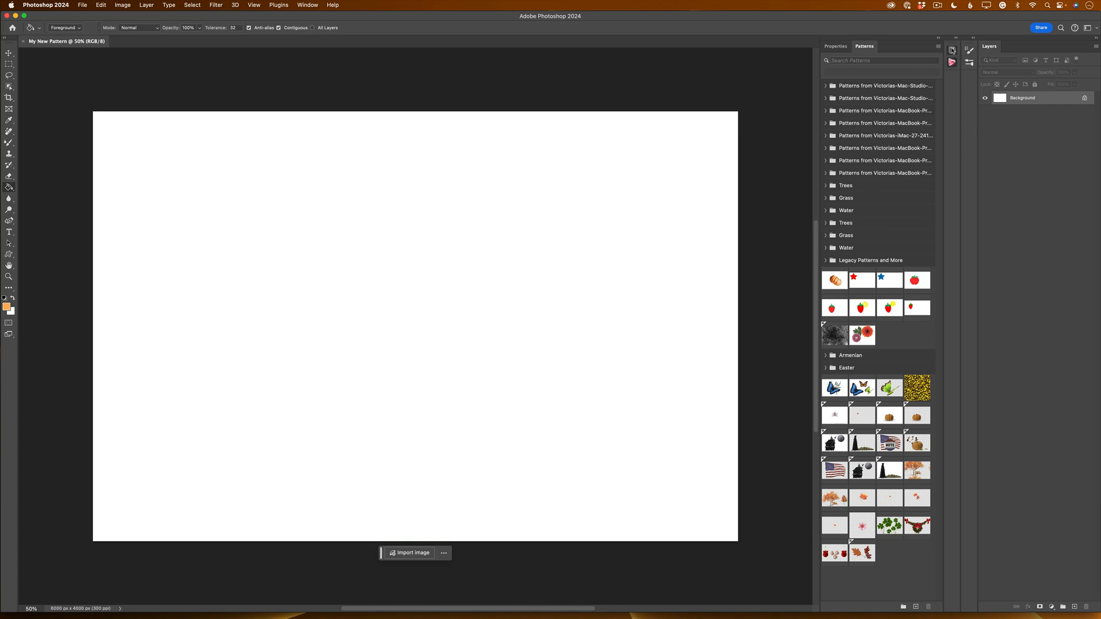
- Place the orange leaf from the DEMO 2023 library near the canvas centre, scaled to about 71%
{"action": "left_click", "coordinate": [951, 50]}
{"action": "left_click", "coordinate": [905, 117]}
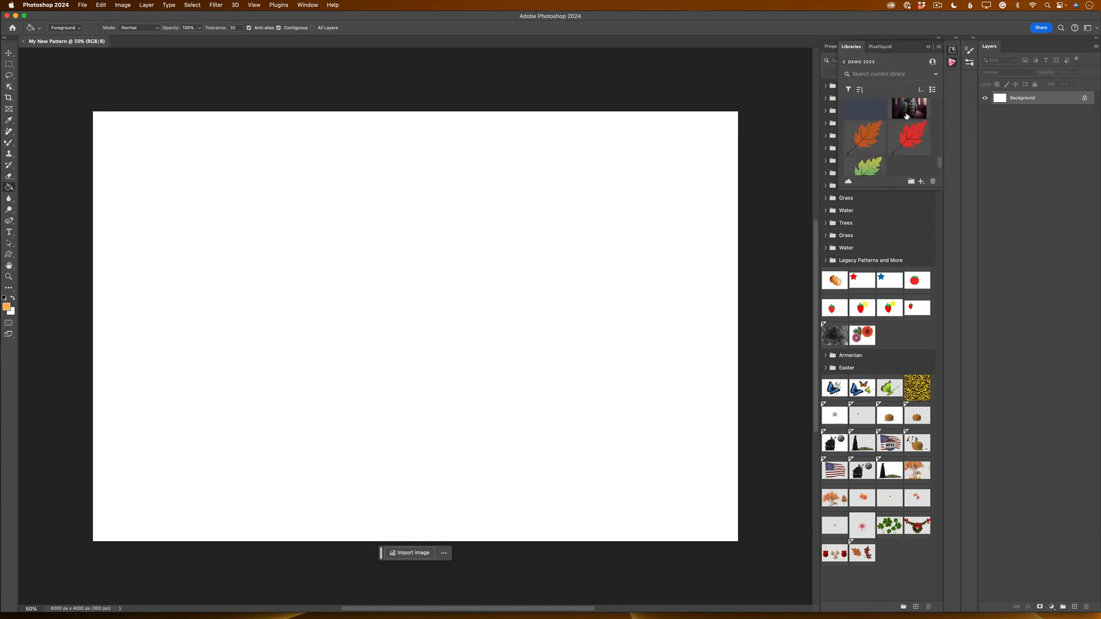
{"action": "scroll", "coordinate": [905, 115], "scroll_direction": "down", "scroll_amount": 2}
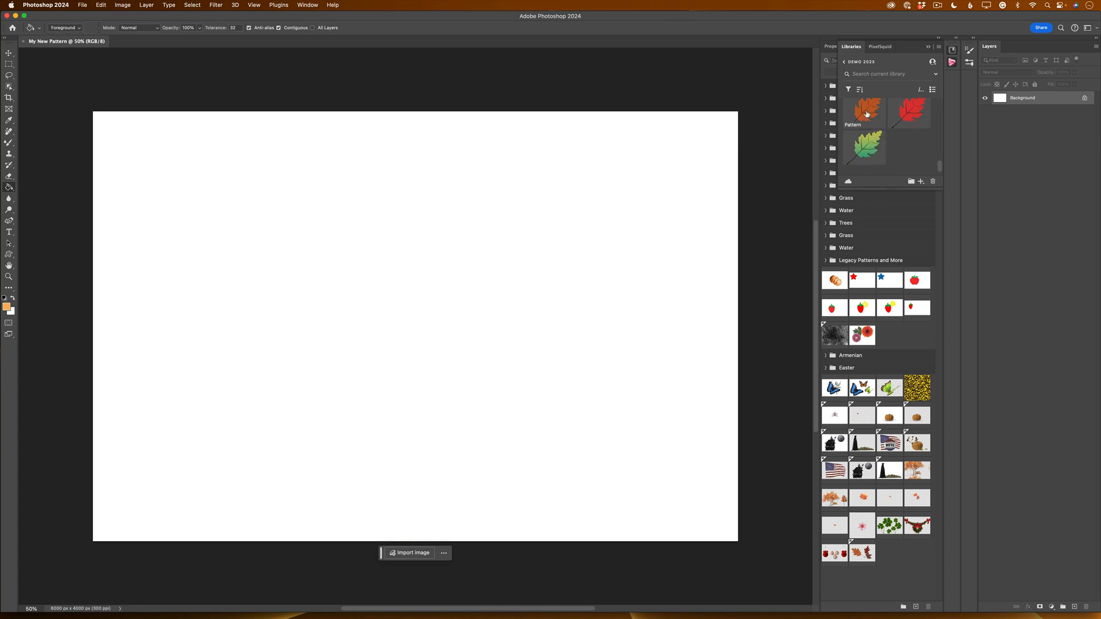
{"action": "left_click_drag", "start_coordinate": [866, 113], "coordinate": [373, 292]}
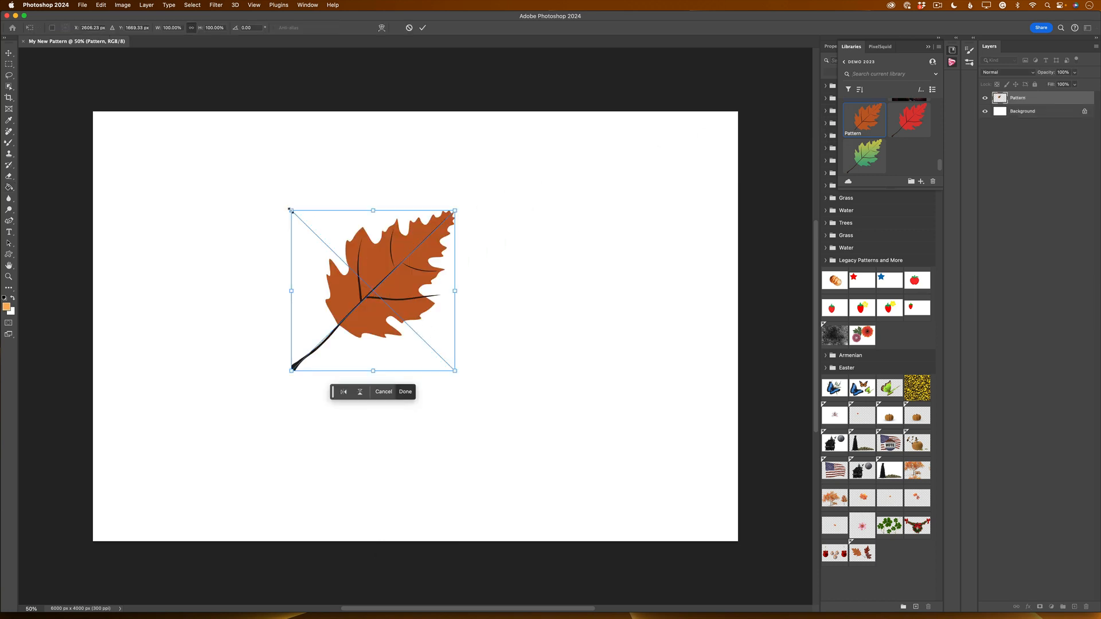
{"action": "left_click_drag", "start_coordinate": [290, 209], "coordinate": [338, 258]}
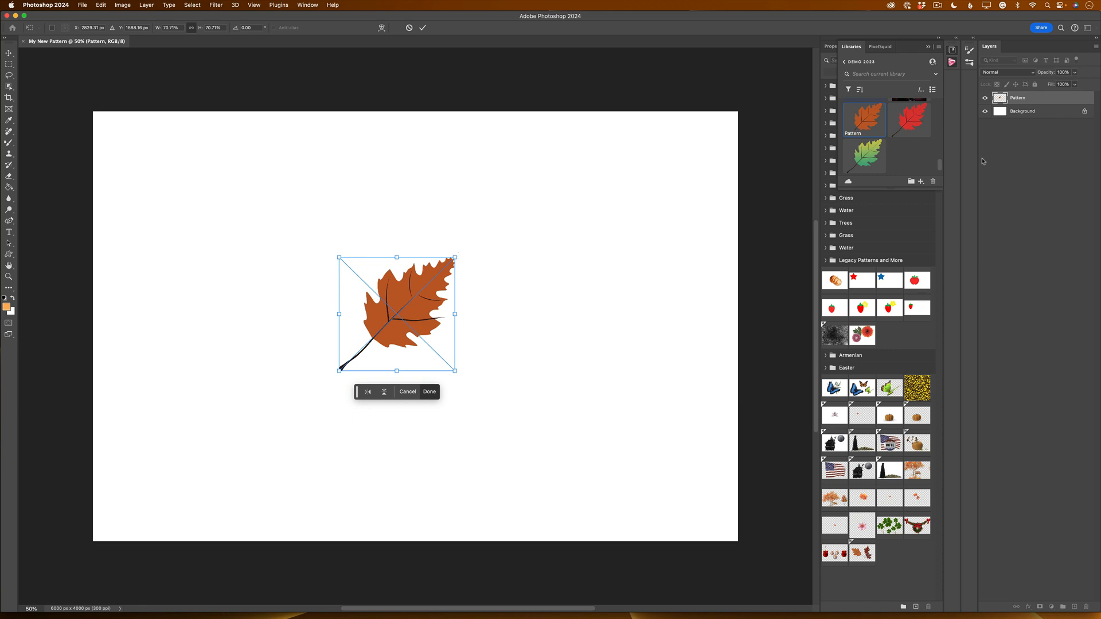
{"action": "left_click", "coordinate": [423, 28]}
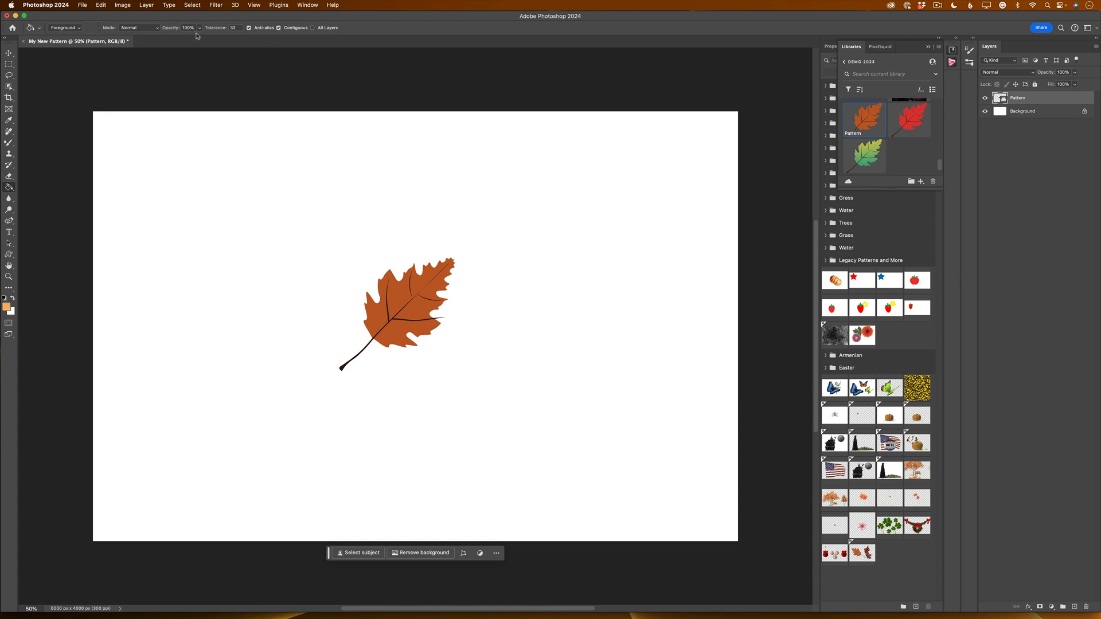
- Enable Pattern Preview for the document
{"action": "left_click", "coordinate": [254, 5]}
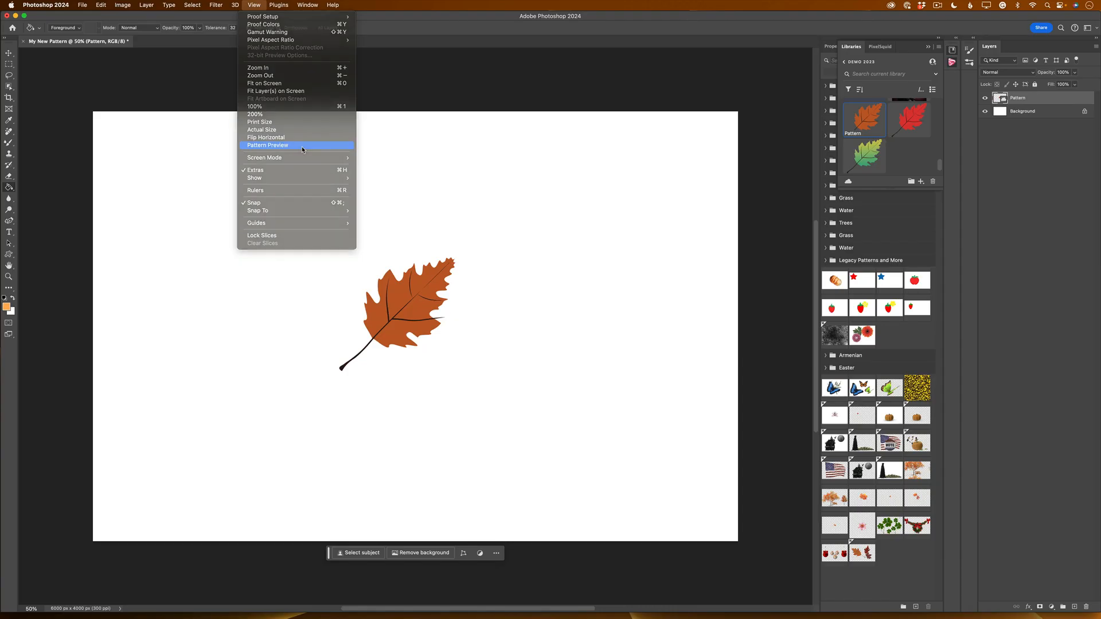
{"action": "left_click", "coordinate": [307, 338]}
{"action": "left_click", "coordinate": [538, 217]}
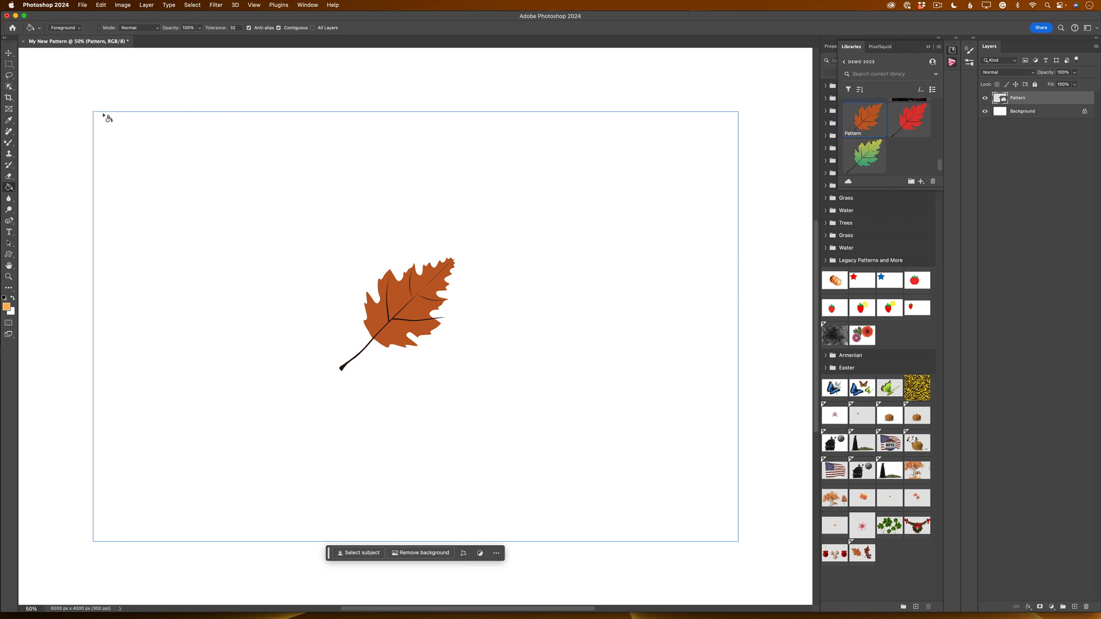
- Enlarge the orange leaf to about 168% and move it into the right half of the canvas
{"action": "left_click", "coordinate": [9, 53]}
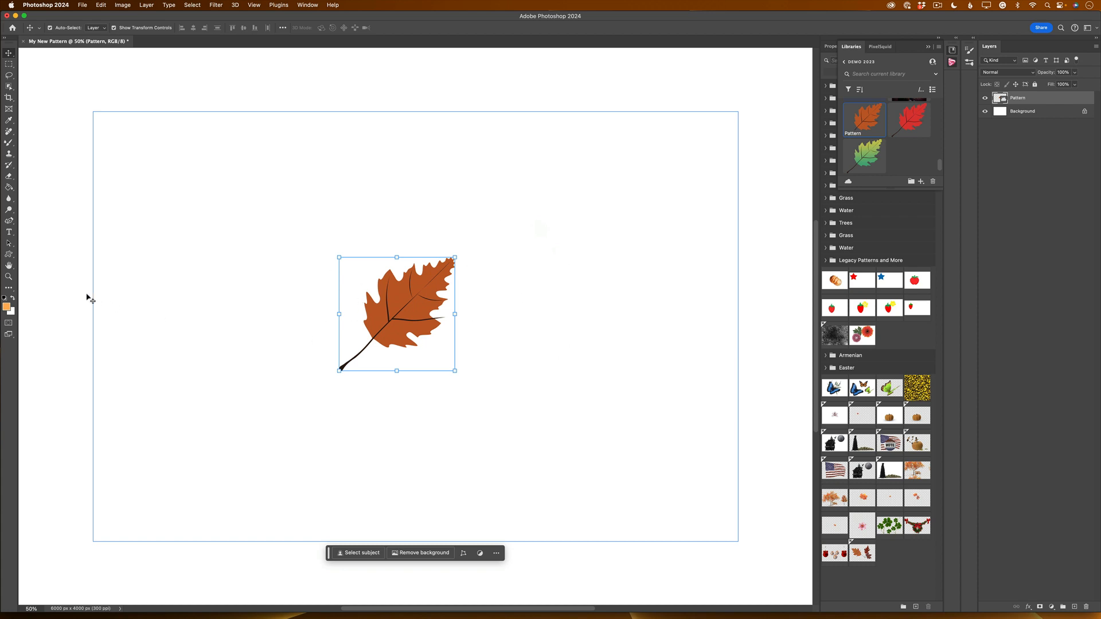
{"action": "left_click", "coordinate": [8, 278]}
{"action": "mouse_move", "coordinate": [307, 388]}
{"action": "left_mouse_down"}
{"action": "mouse_move", "coordinate": [253, 364]}
{"action": "mouse_move", "coordinate": [199, 359]}
{"action": "mouse_move", "coordinate": [304, 403]}
{"action": "left_mouse_up"}
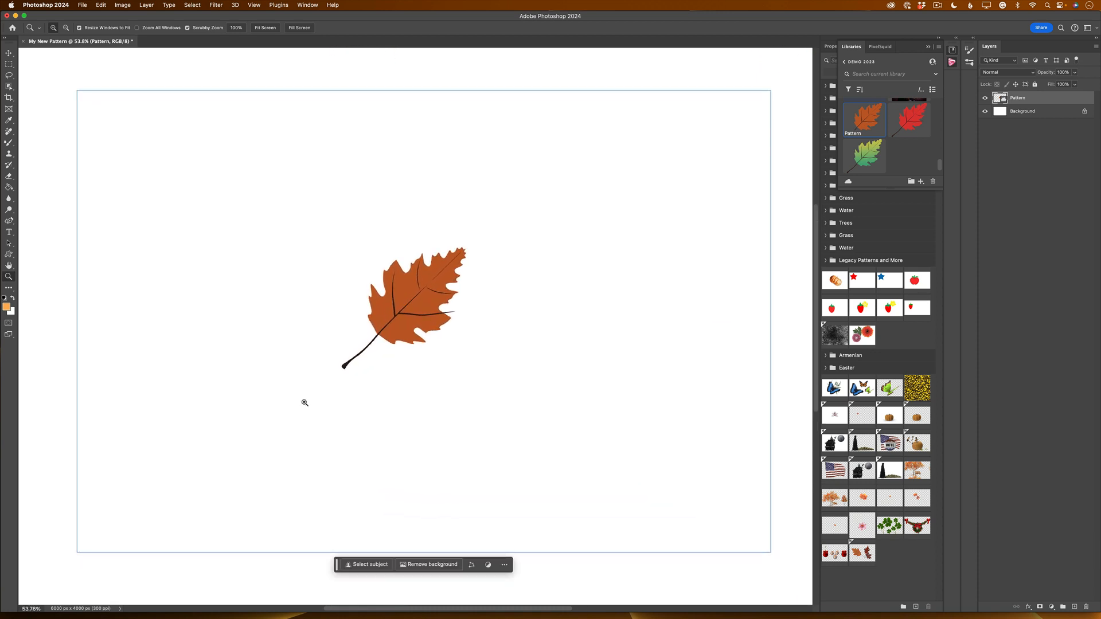
{"action": "left_click", "coordinate": [10, 54]}
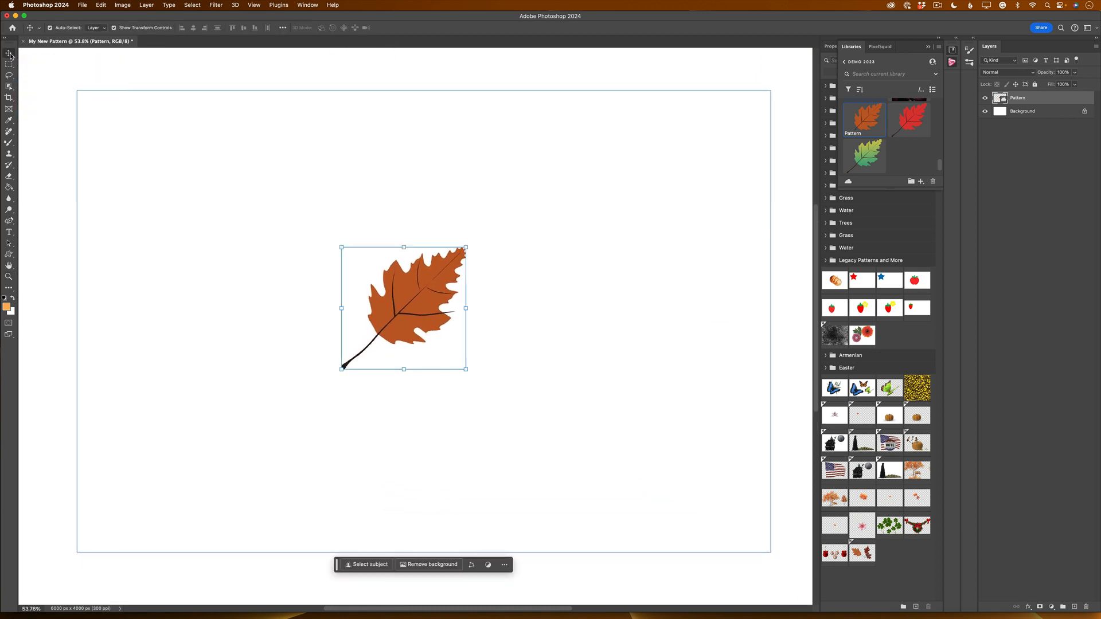
{"action": "left_click_drag", "start_coordinate": [427, 291], "coordinate": [337, 235]}
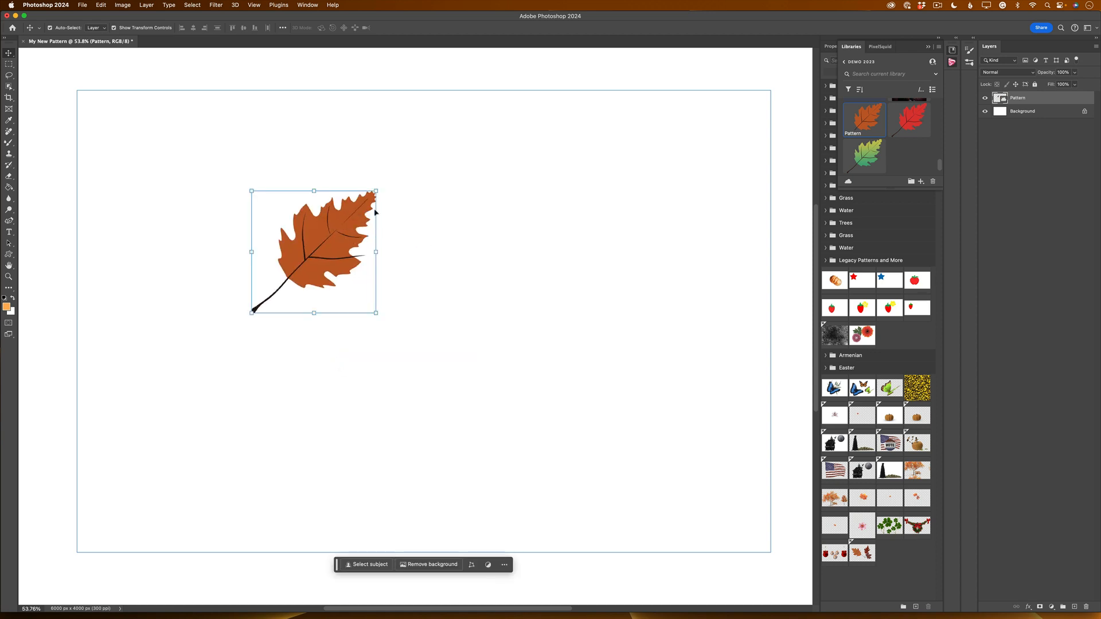
{"action": "left_click_drag", "start_coordinate": [376, 191], "coordinate": [523, 160]}
{"action": "left_click_drag", "start_coordinate": [254, 310], "coordinate": [170, 393]}
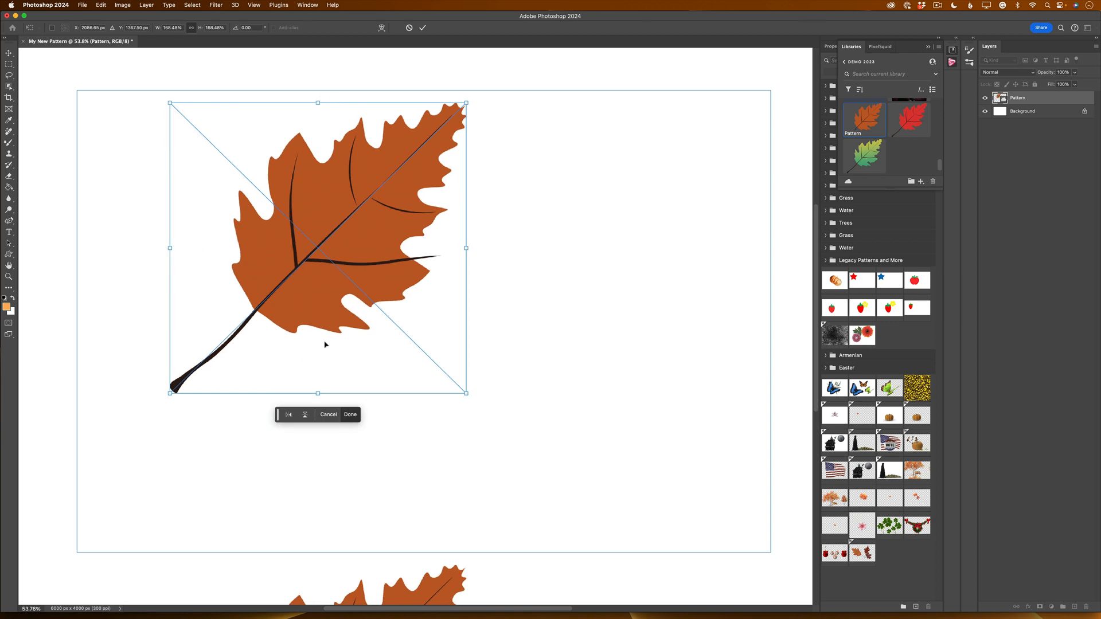
{"action": "left_click_drag", "start_coordinate": [354, 308], "coordinate": [542, 381]}
- Shift the orange leaf slightly further right and down in the tile and rotate it about -10°
{"action": "left_click", "coordinate": [9, 276]}
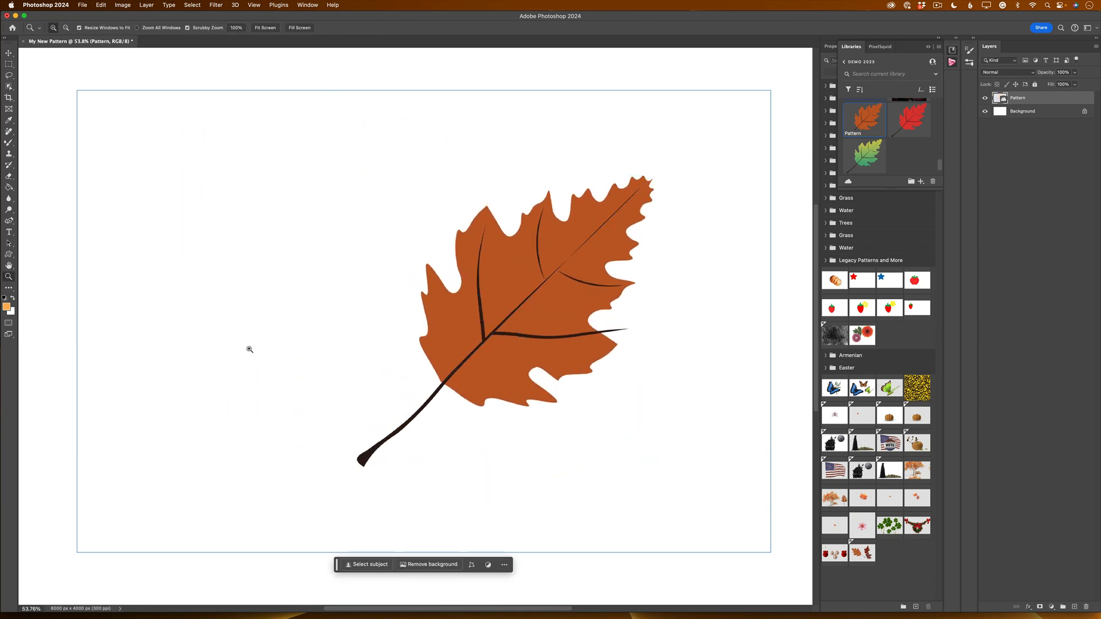
{"action": "left_click_drag", "start_coordinate": [250, 351], "coordinate": [216, 342]}
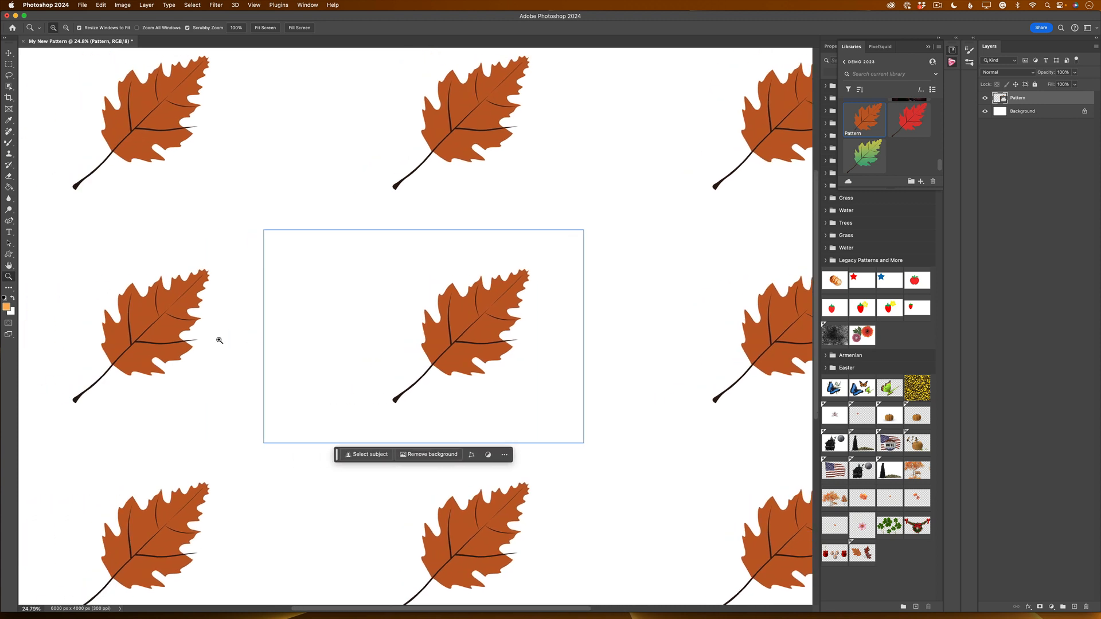
{"action": "left_click", "coordinate": [9, 53]}
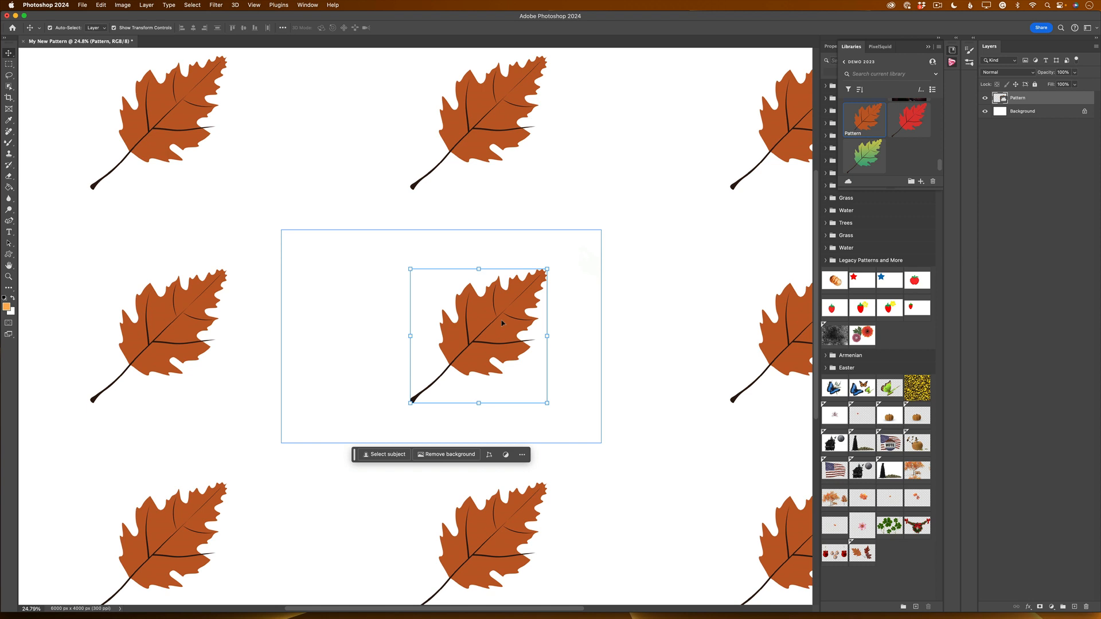
{"action": "left_click_drag", "start_coordinate": [501, 320], "coordinate": [528, 328]}
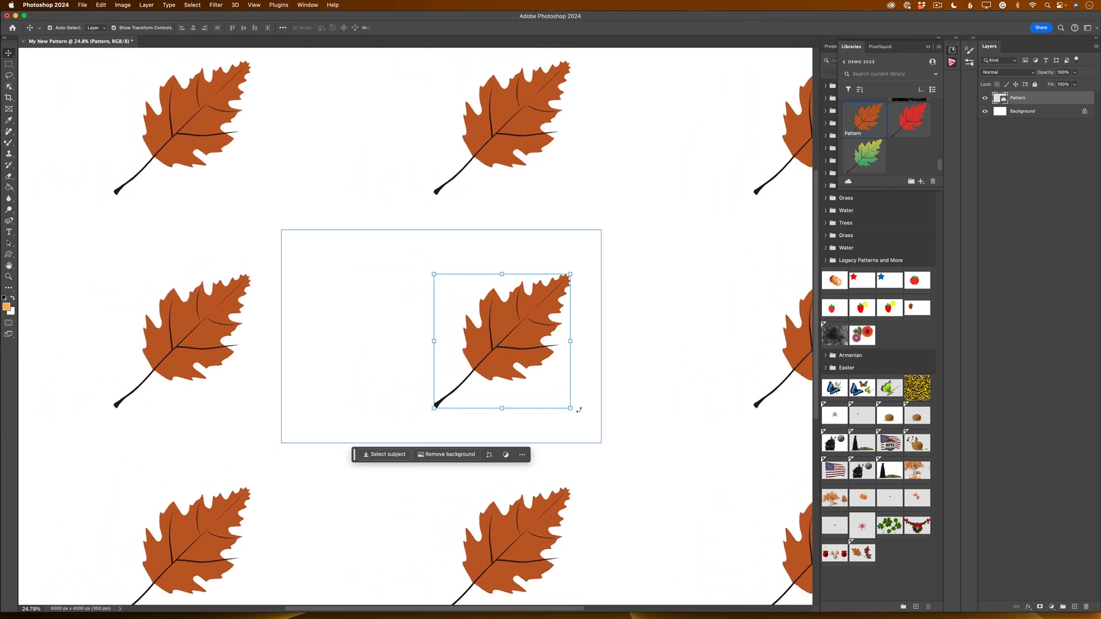
{"action": "key", "text": "ctrl+t"}
{"action": "left_click_drag", "start_coordinate": [576, 408], "coordinate": [571, 386]}
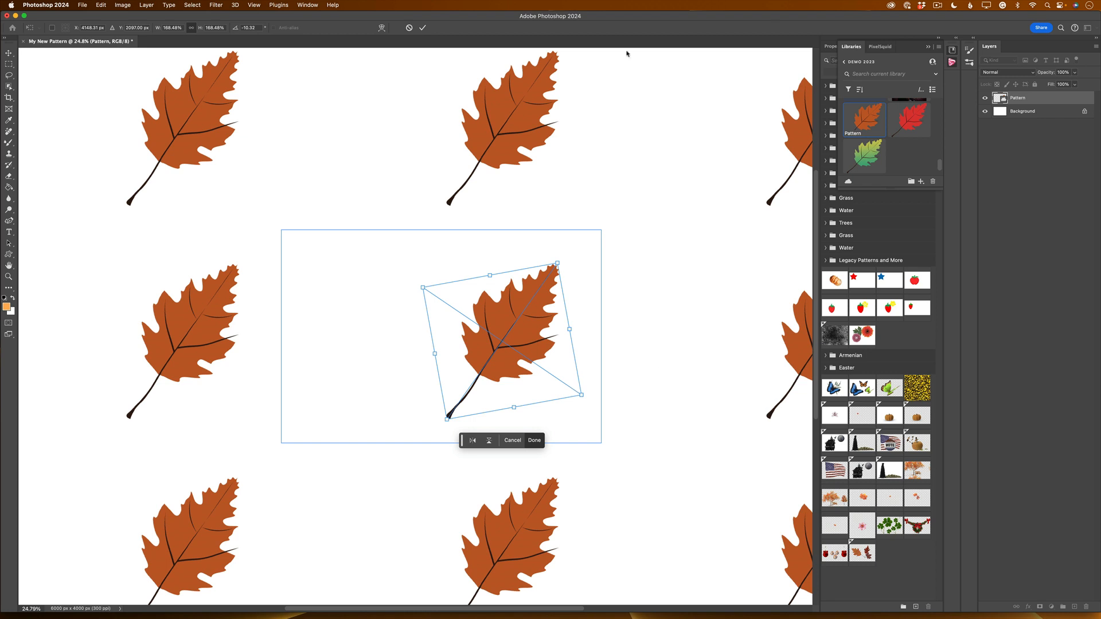
{"action": "left_click", "coordinate": [422, 27]}
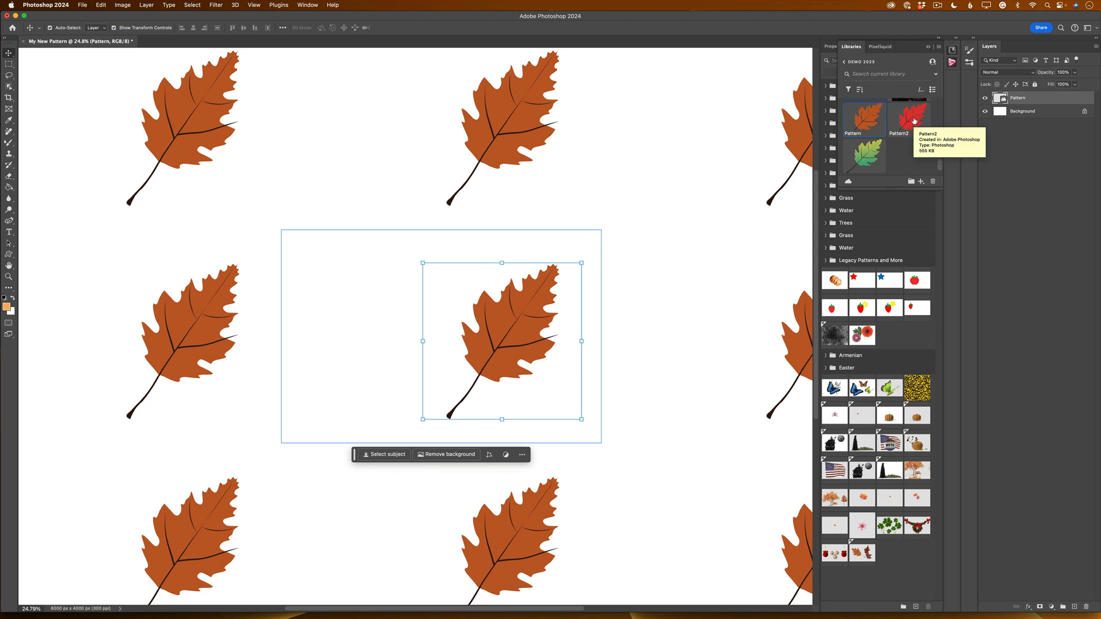
- Place the red Pattern2 leaf left of the orange one, rotated about -73° and scaled to about 166%, with their stem ends meeting
{"action": "left_click_drag", "start_coordinate": [914, 122], "coordinate": [411, 336]}
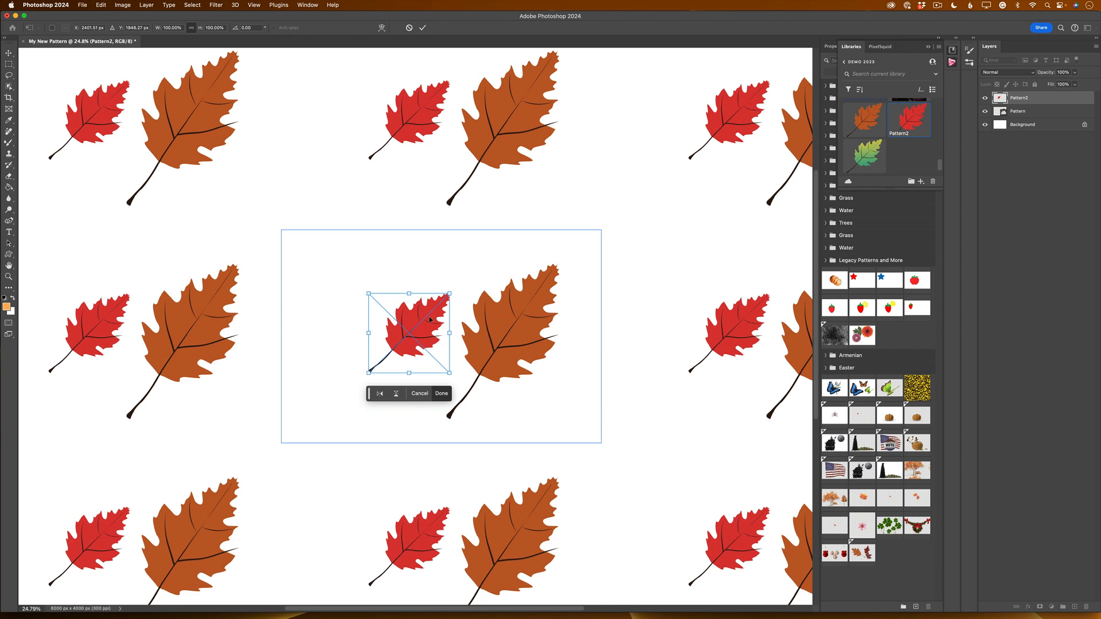
{"action": "left_click_drag", "start_coordinate": [409, 293], "coordinate": [362, 248]}
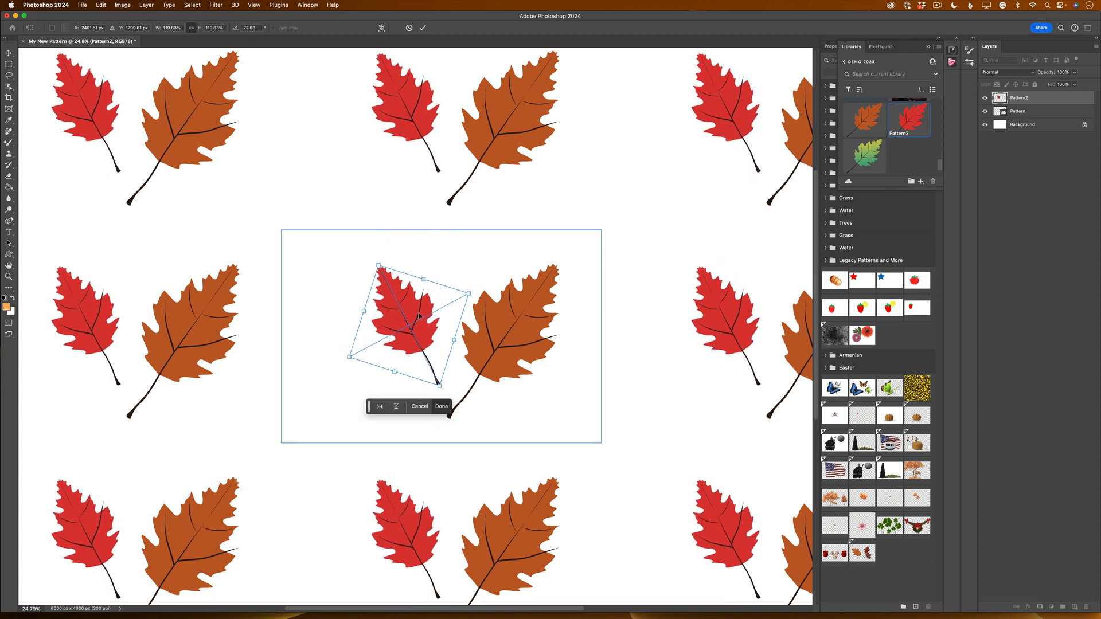
{"action": "left_click_drag", "start_coordinate": [417, 315], "coordinate": [430, 341]}
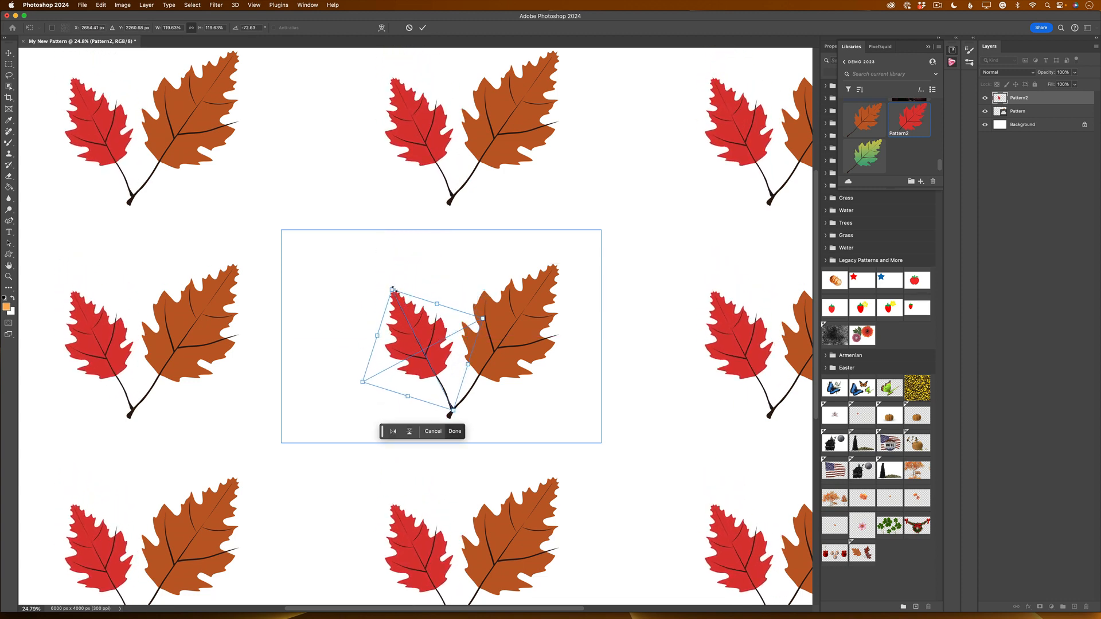
{"action": "left_click_drag", "start_coordinate": [392, 290], "coordinate": [374, 239]}
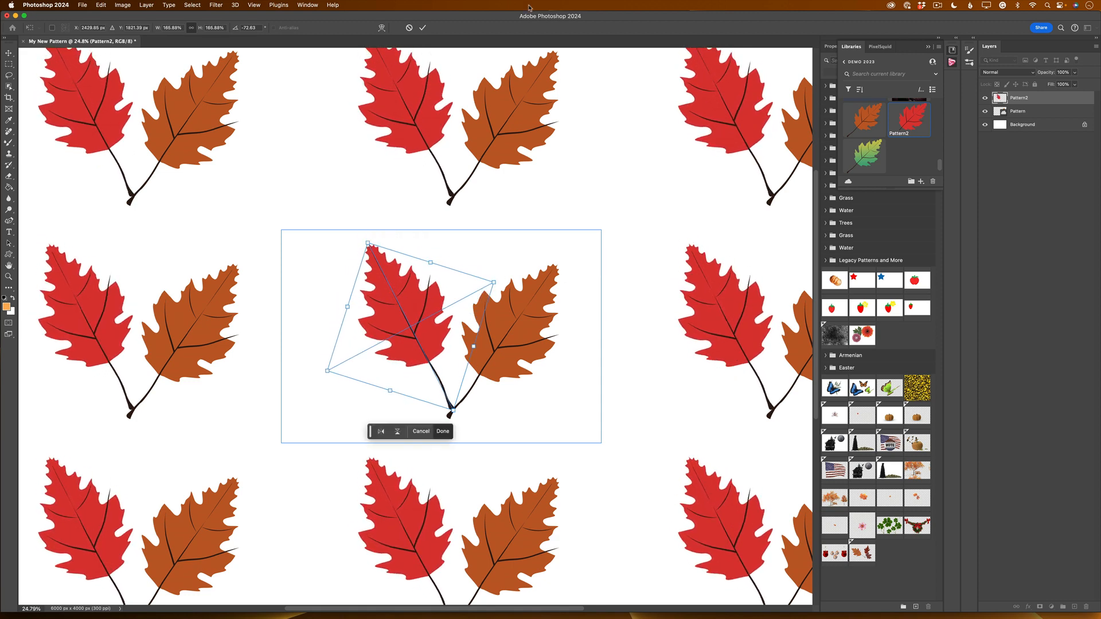
{"action": "left_click", "coordinate": [422, 28]}
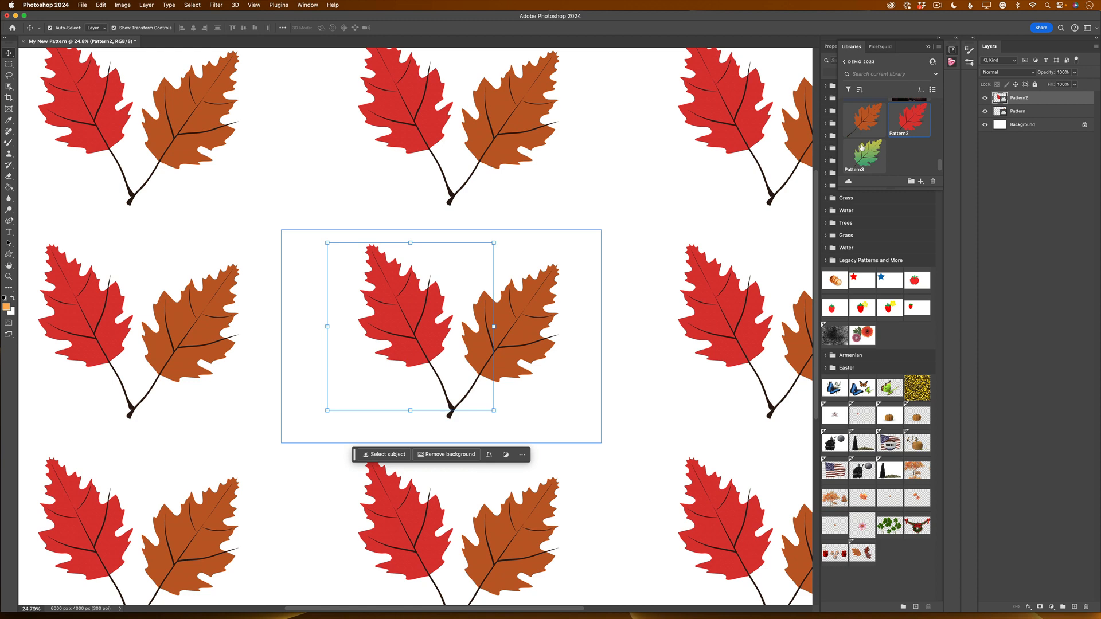
- Place the green Pattern3 leaf below the red one, rotated about -128°, with its stem meeting the other two stems
{"action": "left_click_drag", "start_coordinate": [865, 156], "coordinate": [382, 396]}
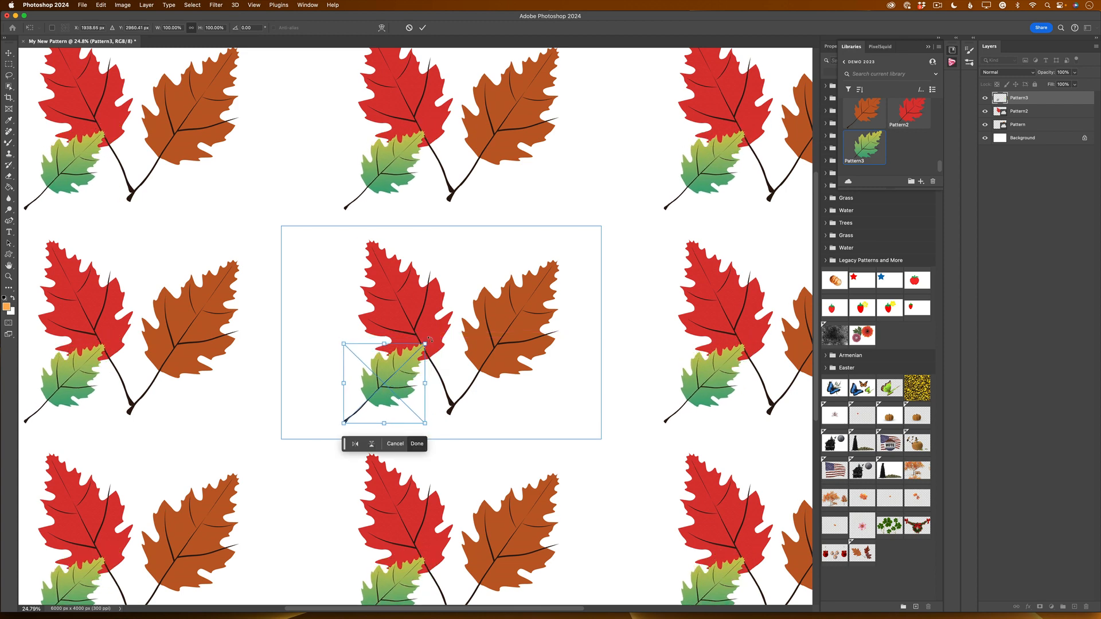
{"action": "left_click_drag", "start_coordinate": [429, 339], "coordinate": [305, 386]}
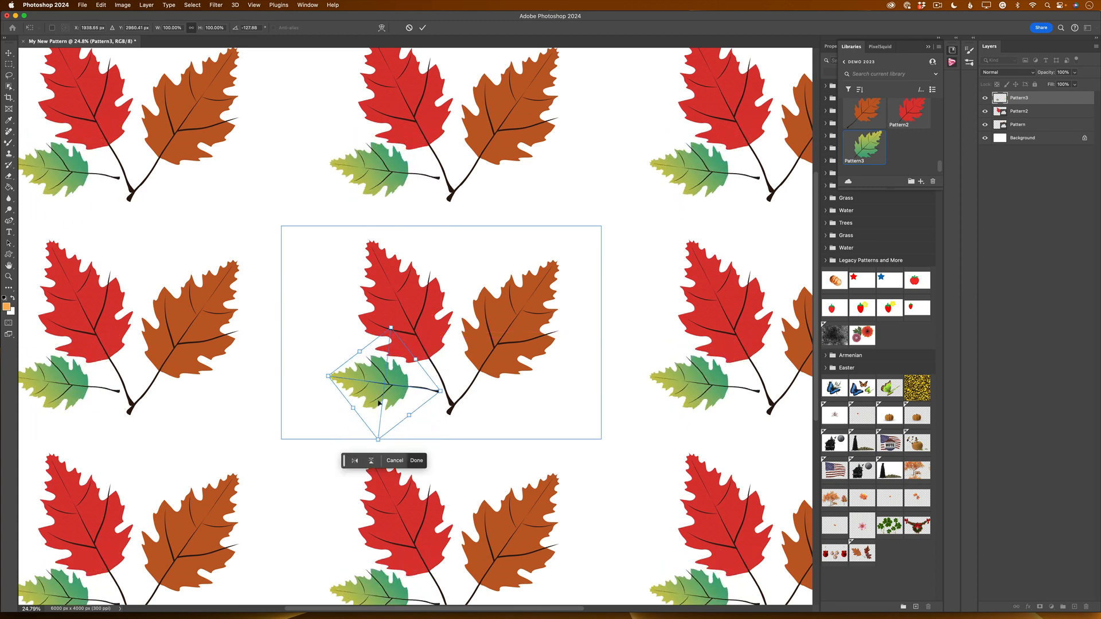
{"action": "left_click_drag", "start_coordinate": [379, 403], "coordinate": [393, 417]}
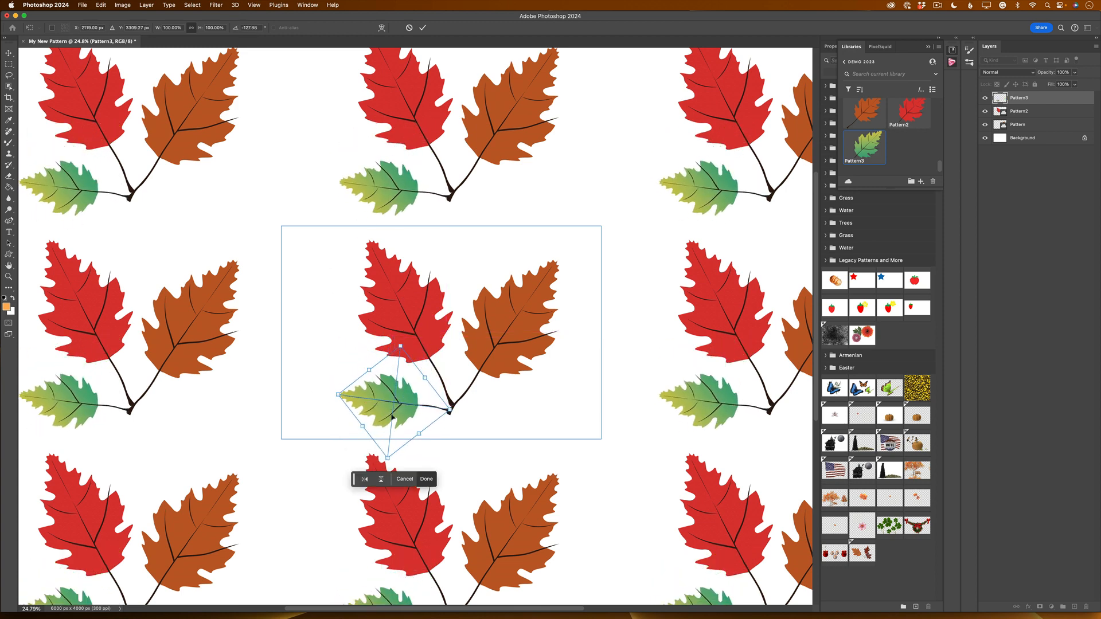
{"action": "left_click", "coordinate": [9, 276]}
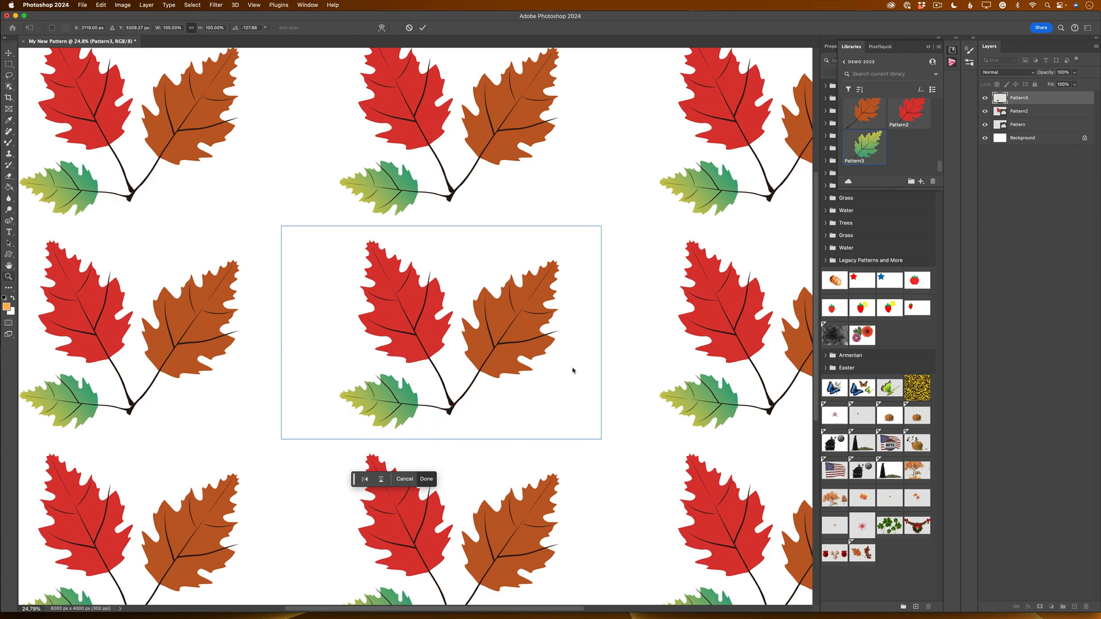
{"action": "mouse_move", "coordinate": [574, 370]}
{"action": "left_mouse_down"}
{"action": "mouse_move", "coordinate": [526, 372]}
{"action": "mouse_move", "coordinate": [570, 373]}
{"action": "left_mouse_up"}
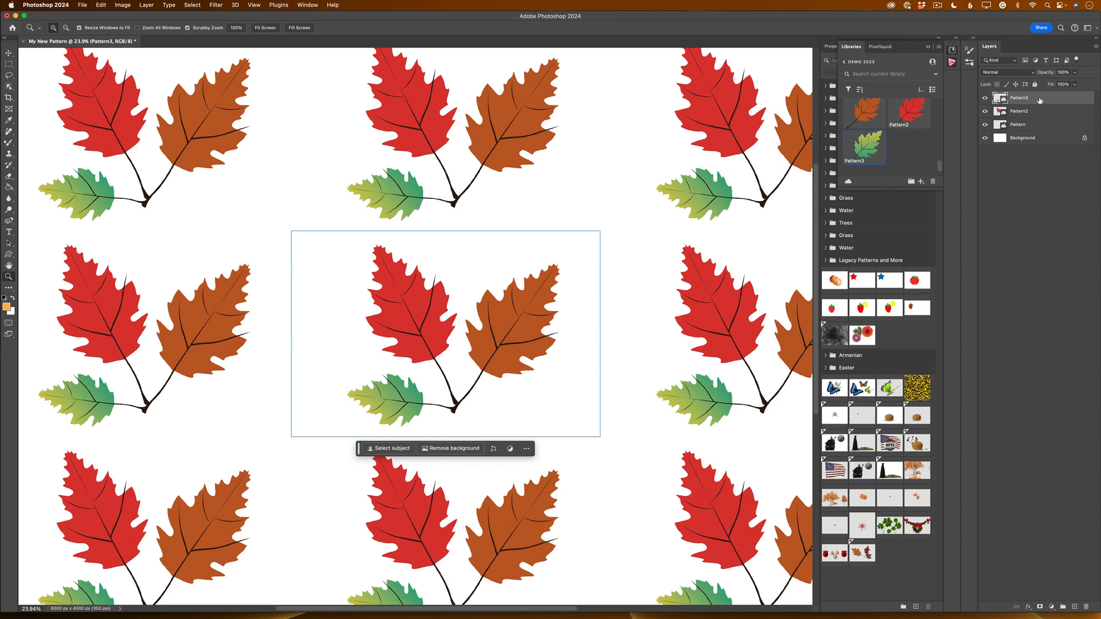
- Transform the three leaf layers together, rotating them about -15.6°, scaling to about 99% and repositioning the cluster inside the tile
{"action": "left_click", "coordinate": [1046, 129], "text": "shift"}
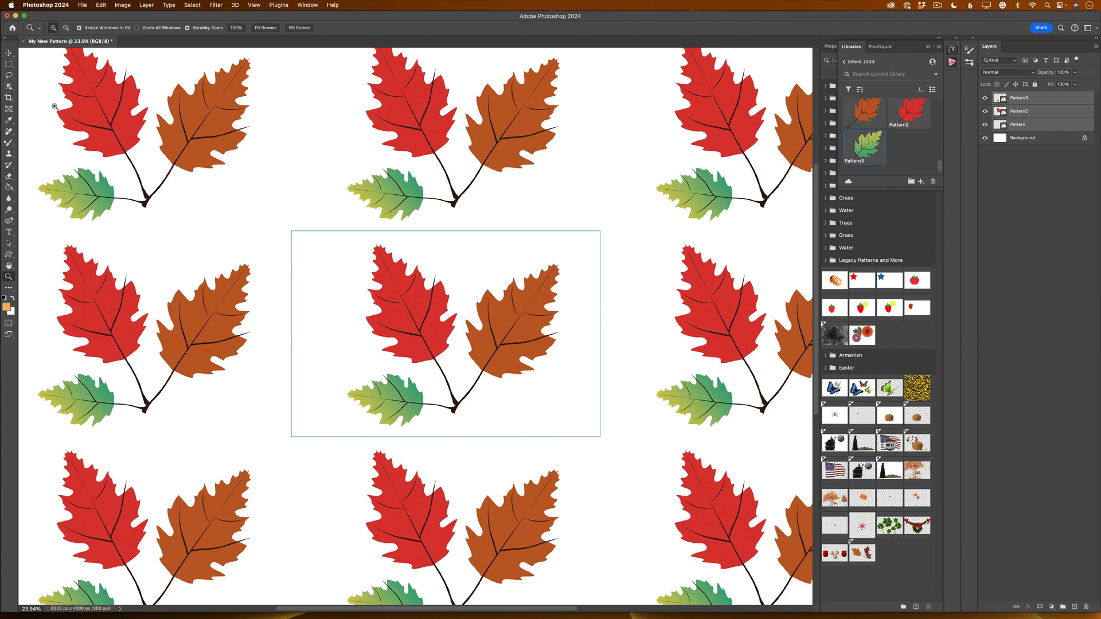
{"action": "left_click", "coordinate": [9, 54]}
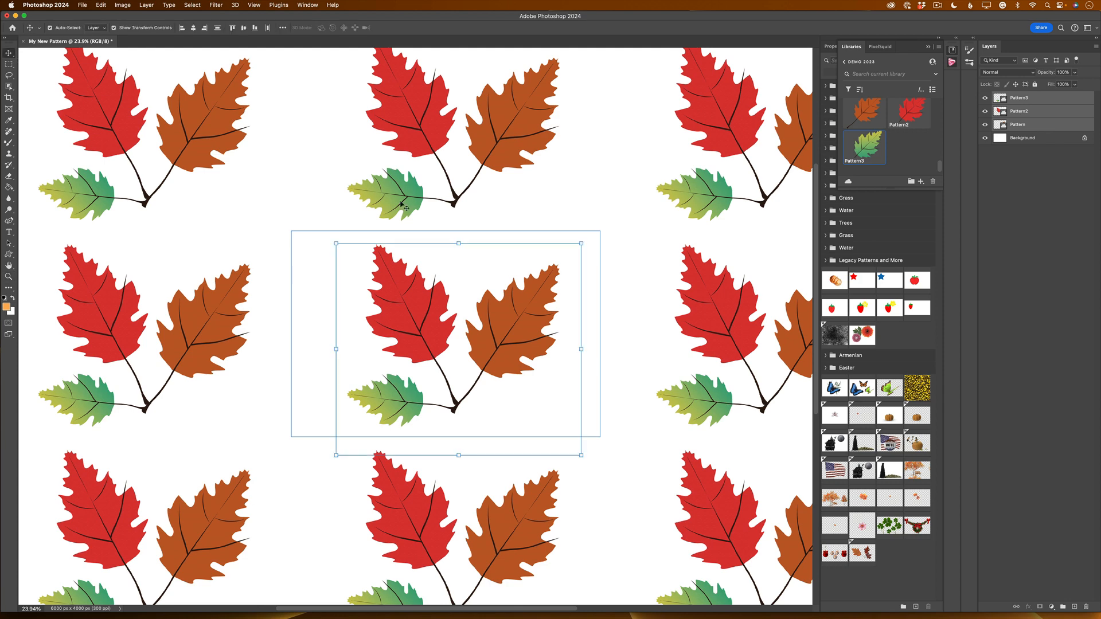
{"action": "left_click", "coordinate": [334, 244]}
{"action": "mouse_move", "coordinate": [334, 244]}
{"action": "left_mouse_down"}
{"action": "mouse_move", "coordinate": [315, 229]}
{"action": "mouse_move", "coordinate": [332, 239]}
{"action": "left_mouse_up"}
{"action": "mouse_move", "coordinate": [552, 305]}
{"action": "left_mouse_down"}
{"action": "mouse_move", "coordinate": [531, 295]}
{"action": "mouse_move", "coordinate": [568, 310]}
{"action": "mouse_move", "coordinate": [516, 280]}
{"action": "mouse_move", "coordinate": [565, 306]}
{"action": "mouse_move", "coordinate": [533, 292]}
{"action": "mouse_move", "coordinate": [547, 301]}
{"action": "left_mouse_up"}
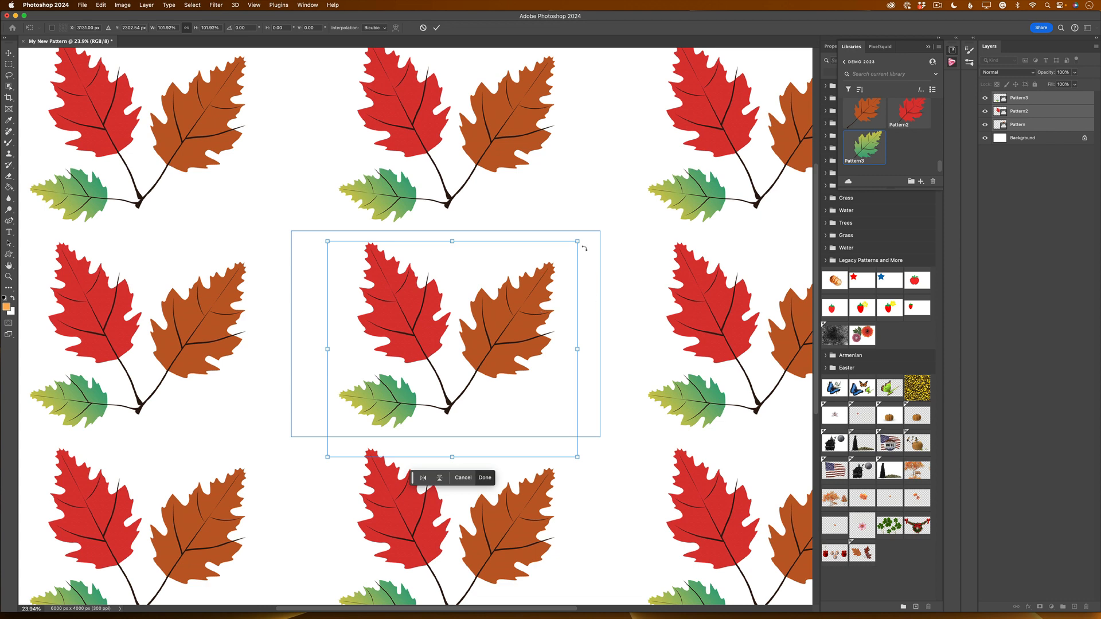
{"action": "left_click_drag", "start_coordinate": [577, 242], "coordinate": [591, 228]}
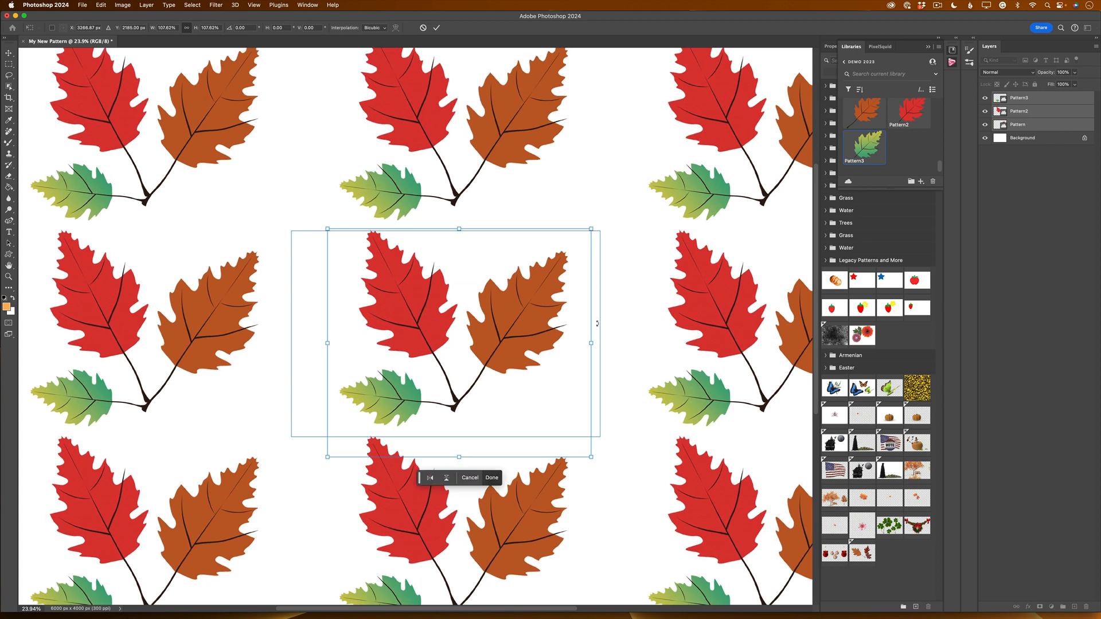
{"action": "left_click_drag", "start_coordinate": [597, 323], "coordinate": [585, 287]}
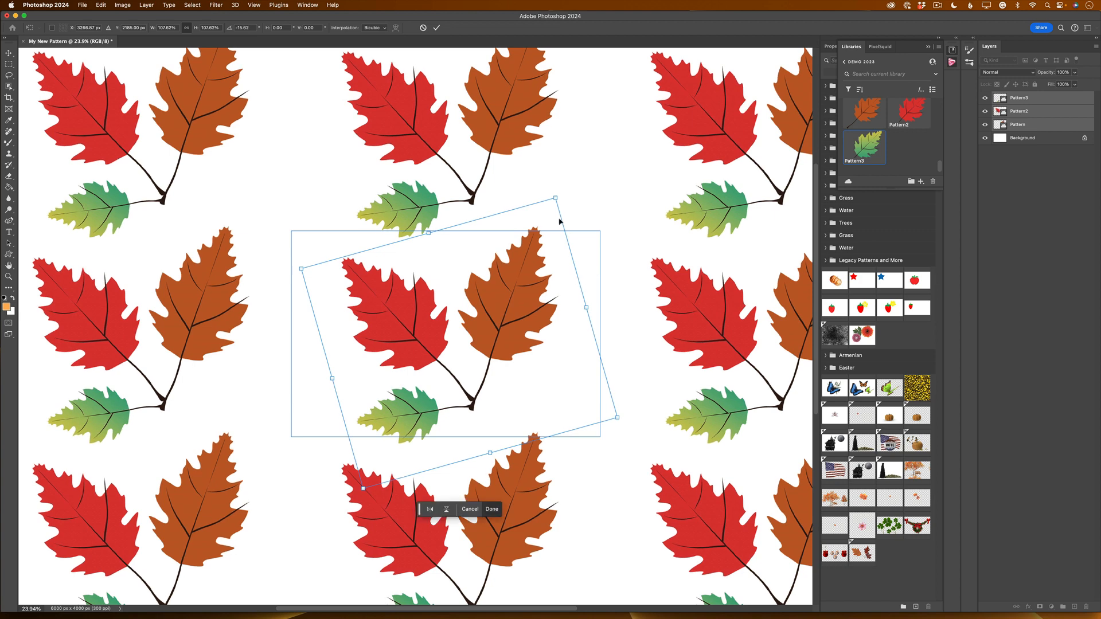
{"action": "left_click_drag", "start_coordinate": [555, 198], "coordinate": [540, 222]}
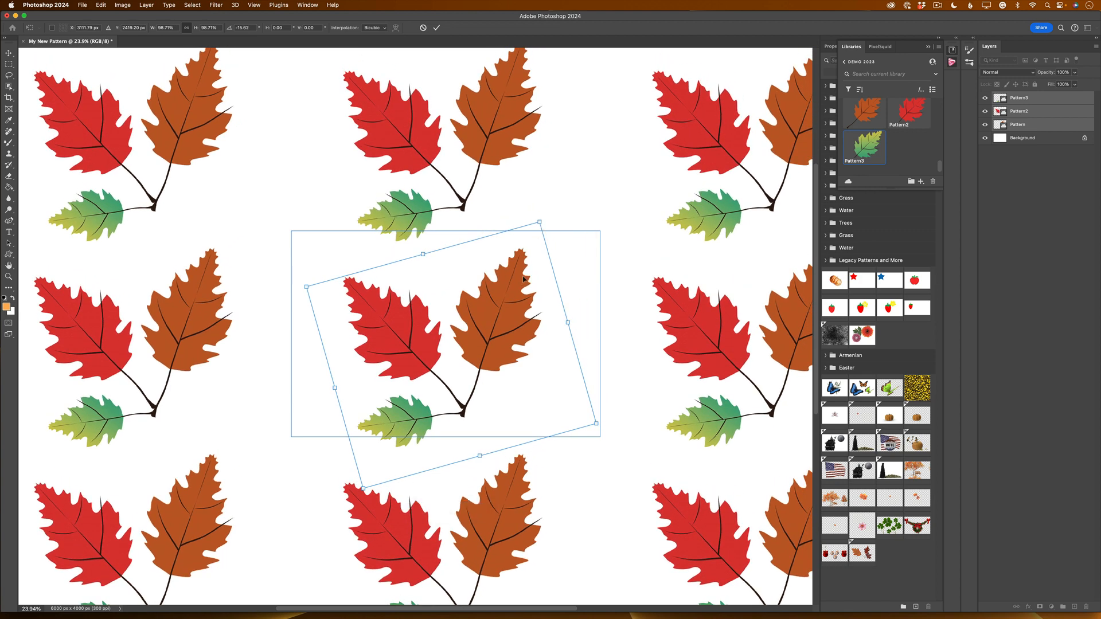
{"action": "left_click_drag", "start_coordinate": [522, 280], "coordinate": [526, 266]}
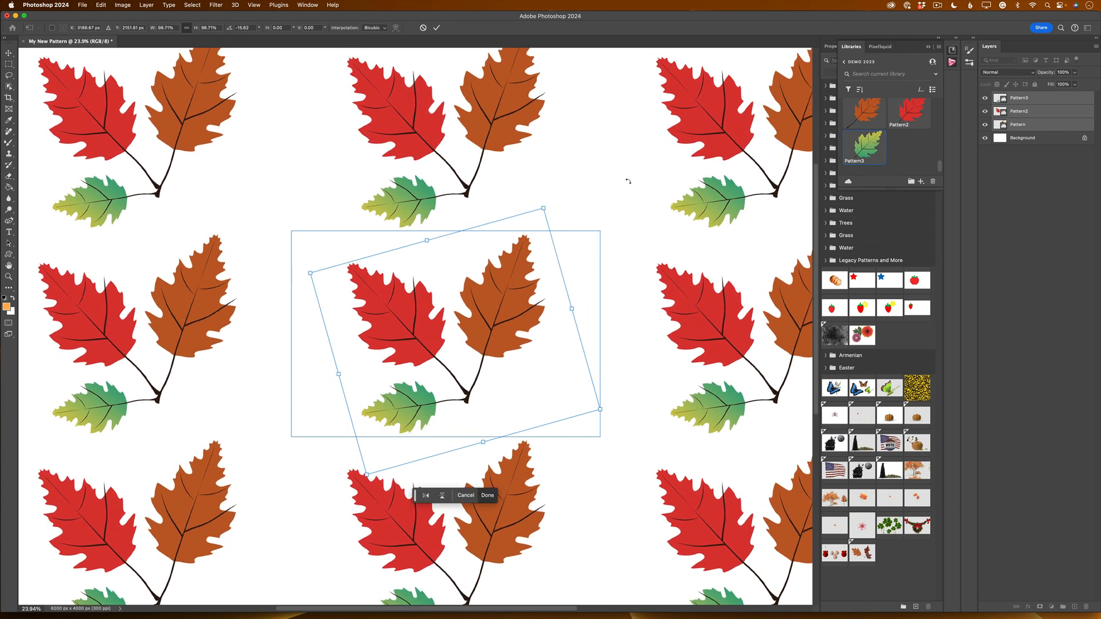
{"action": "left_click", "coordinate": [436, 27]}
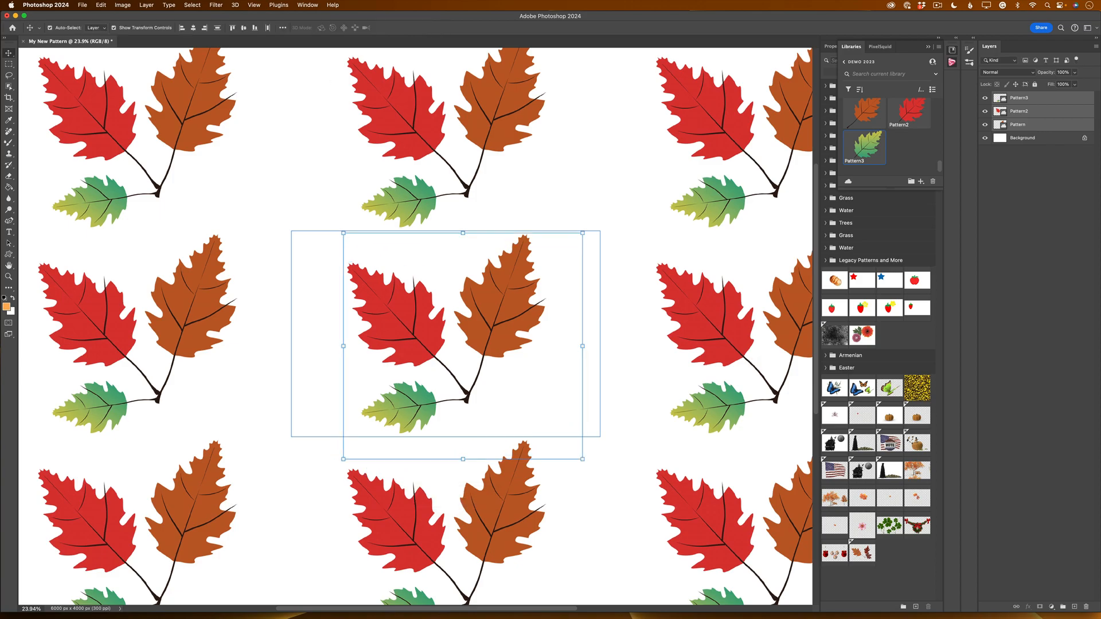
- Collapse the library and save the leaf design as a new pattern preset named My New Pattern
{"action": "left_click", "coordinate": [8, 276]}
{"action": "mouse_move", "coordinate": [430, 369]}
{"action": "left_mouse_down"}
{"action": "mouse_move", "coordinate": [366, 359]}
{"action": "mouse_move", "coordinate": [422, 383]}
{"action": "left_mouse_up"}
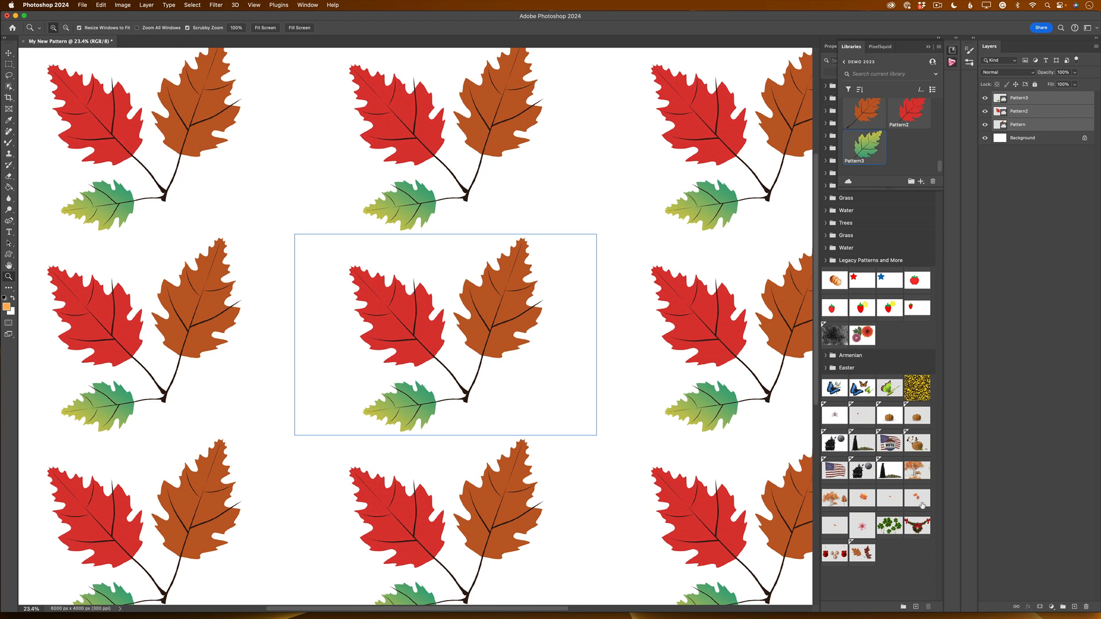
{"action": "left_click", "coordinate": [928, 47]}
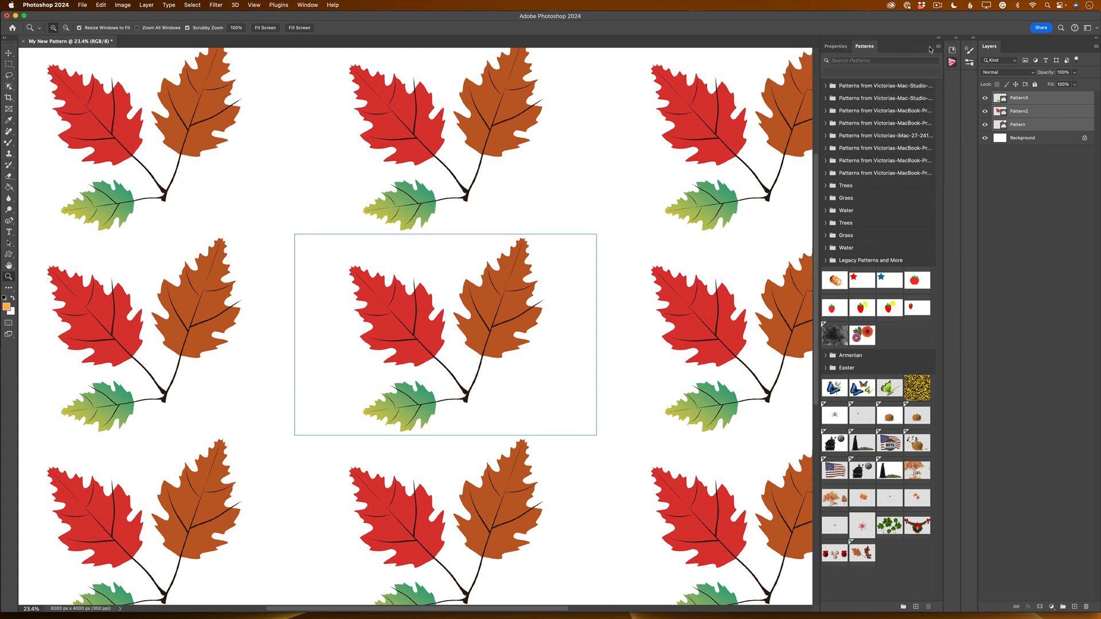
{"action": "left_click", "coordinate": [305, 8]}
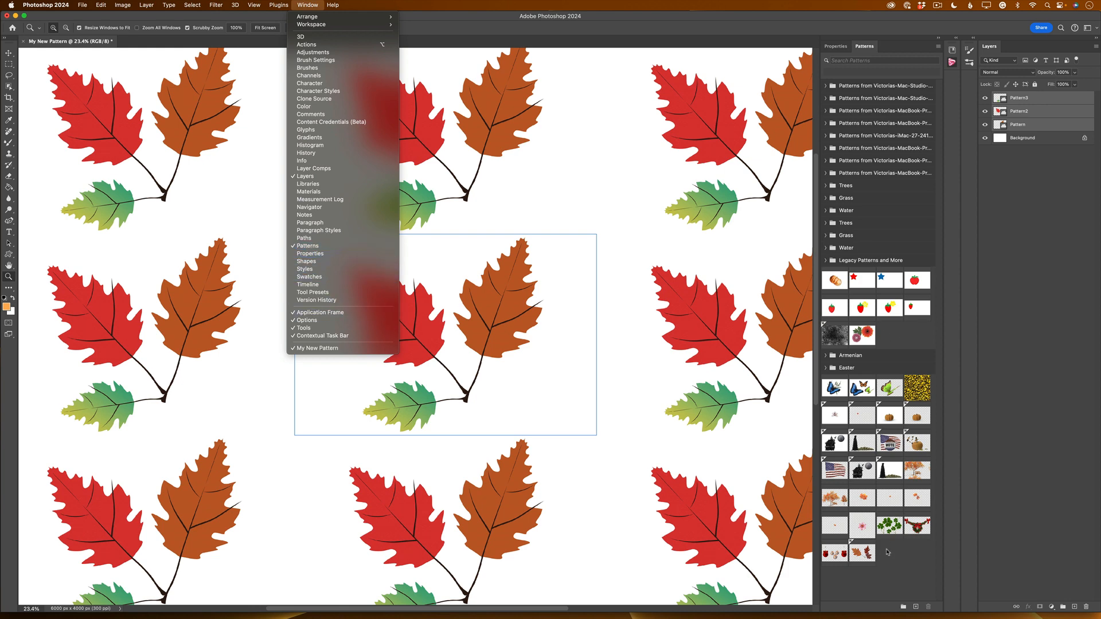
{"action": "left_click", "coordinate": [897, 569]}
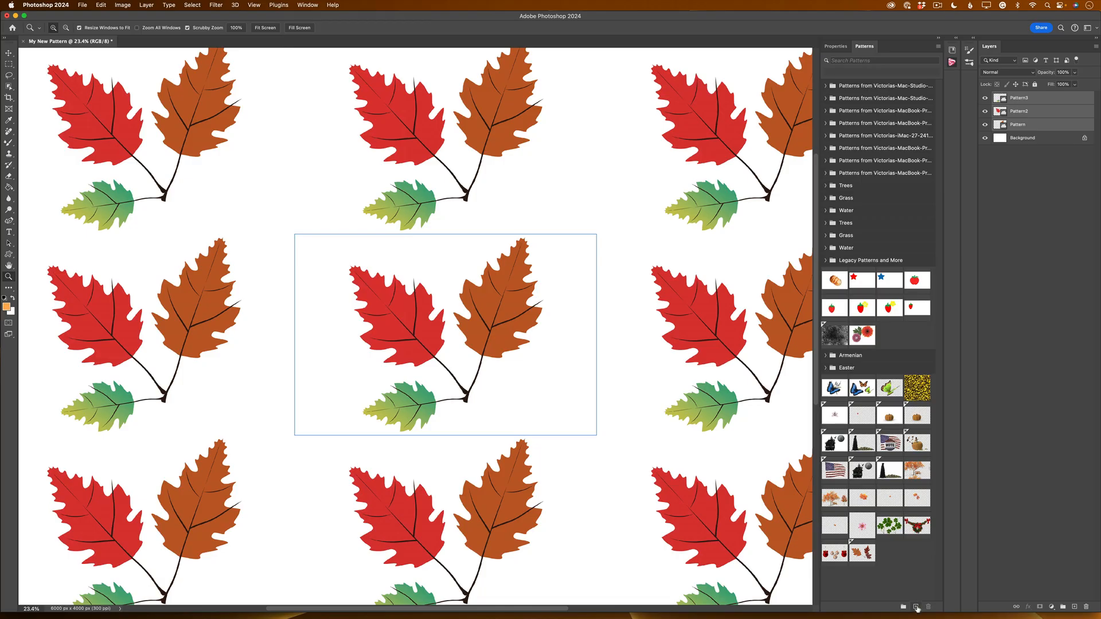
{"action": "left_click", "coordinate": [917, 609]}
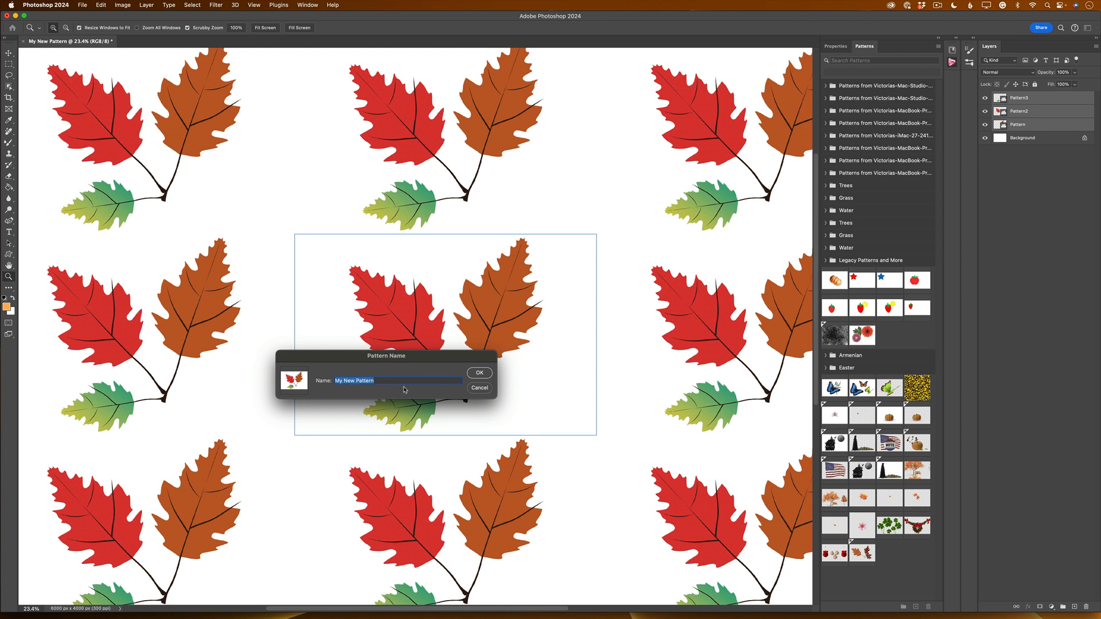
{"action": "left_click", "coordinate": [479, 373]}
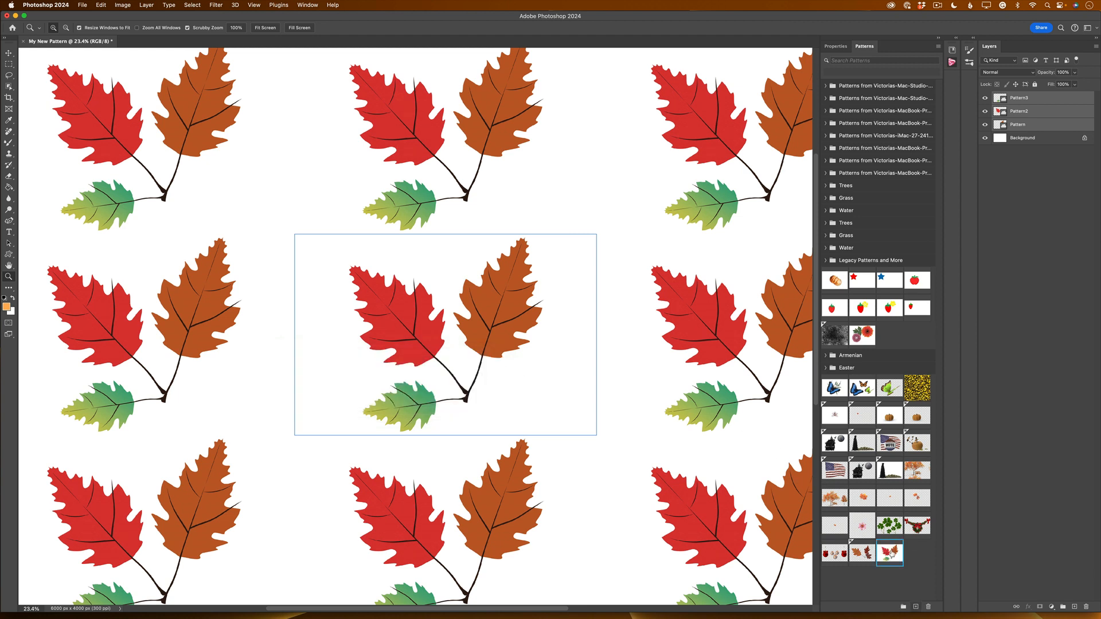
- Create a new 6000 x 4000 px document at 300 ppi and fill it with the new leaf pattern
{"action": "left_click", "coordinate": [81, 6]}
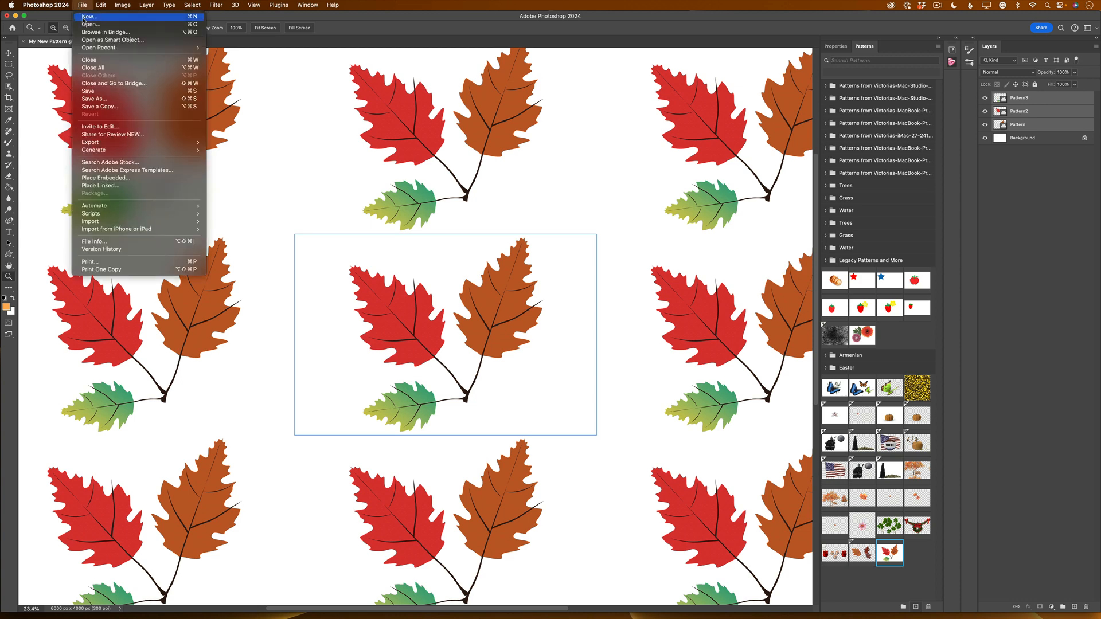
{"action": "left_click", "coordinate": [84, 17]}
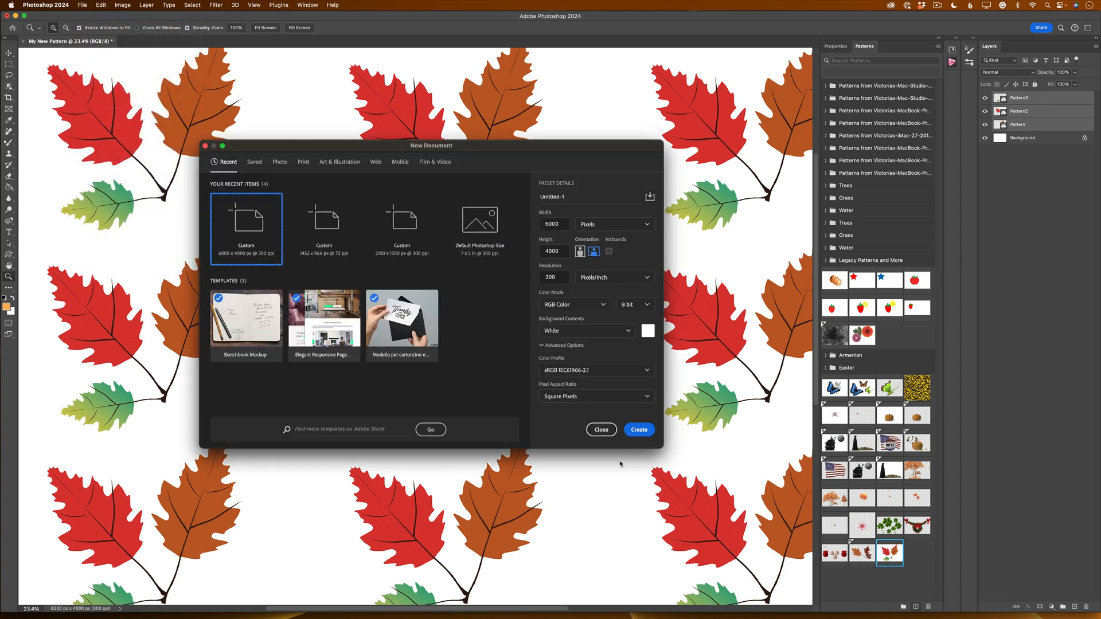
{"action": "left_click", "coordinate": [639, 430]}
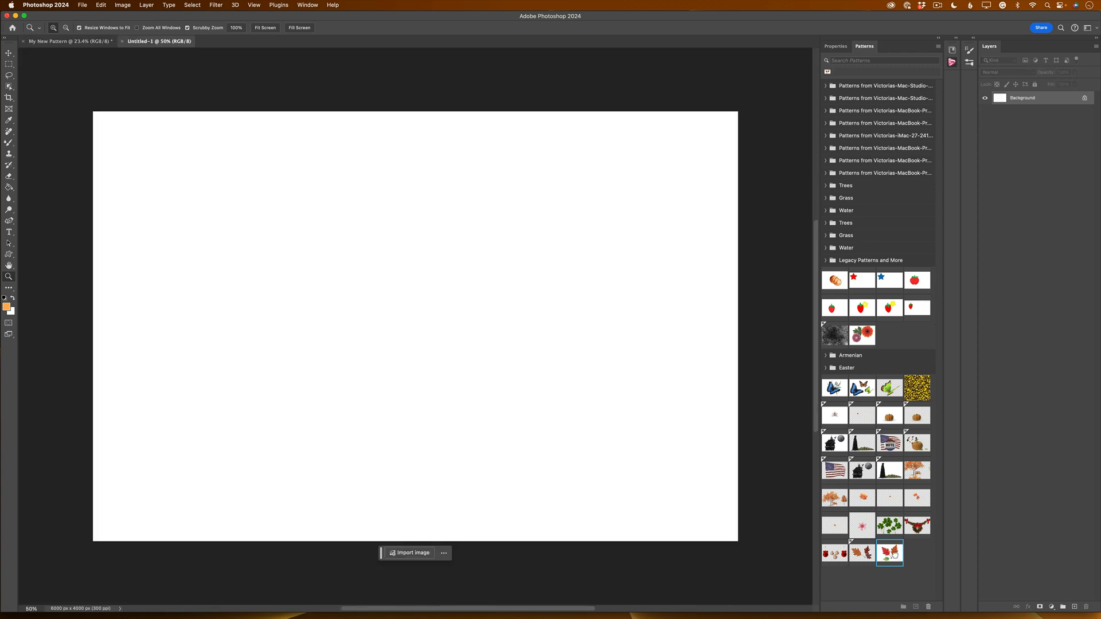
{"action": "left_click_drag", "start_coordinate": [889, 552], "coordinate": [496, 354]}
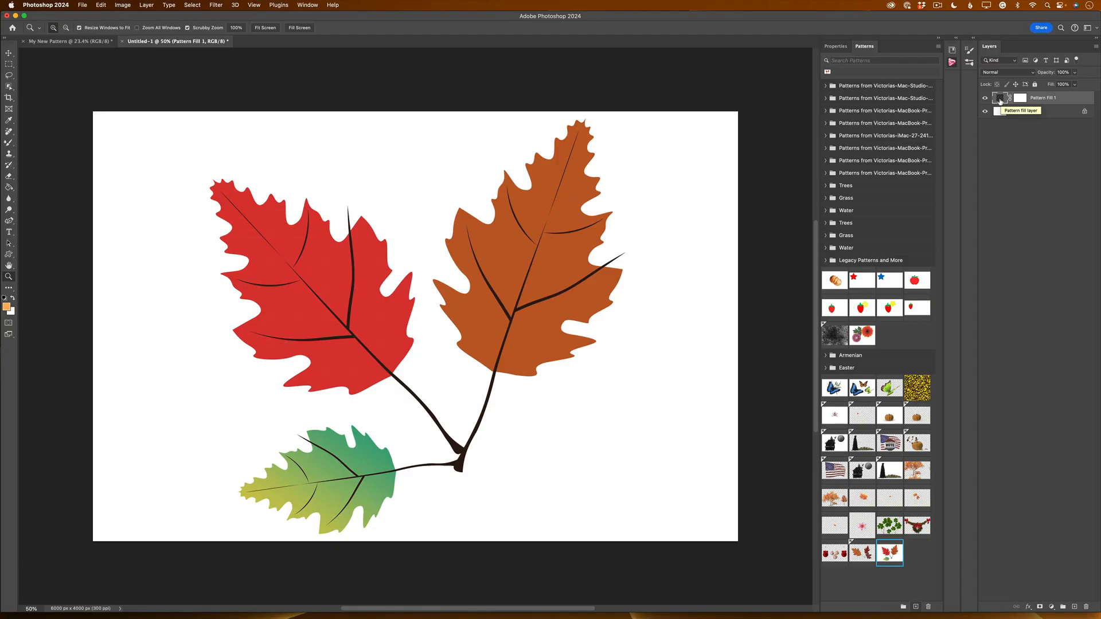
- Scale the pattern fill layer to 12% and set its angle to about -37.57°
{"action": "double_click", "coordinate": [999, 99]}
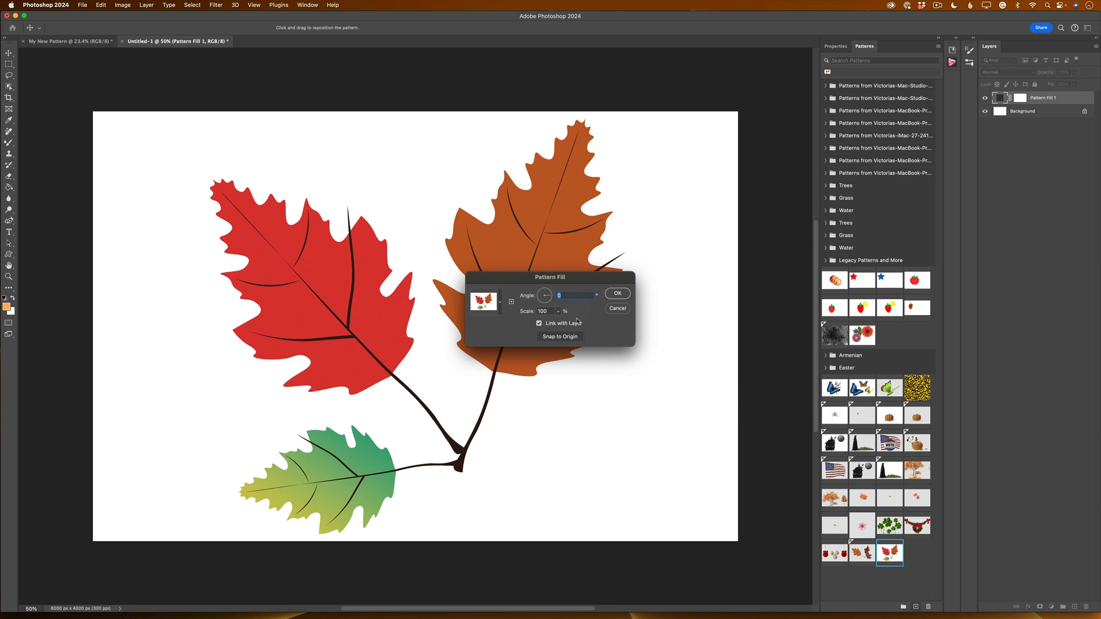
{"action": "left_click", "coordinate": [558, 311]}
{"action": "left_click_drag", "start_coordinate": [558, 322], "coordinate": [555, 325]}
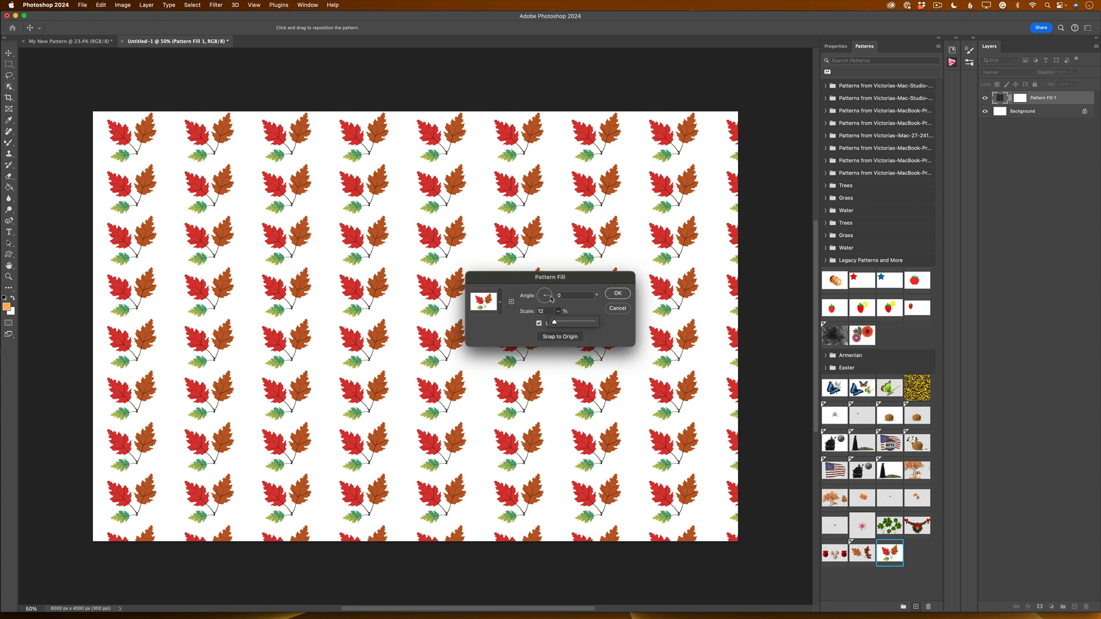
{"action": "left_click", "coordinate": [549, 300]}
{"action": "left_click", "coordinate": [545, 302]}
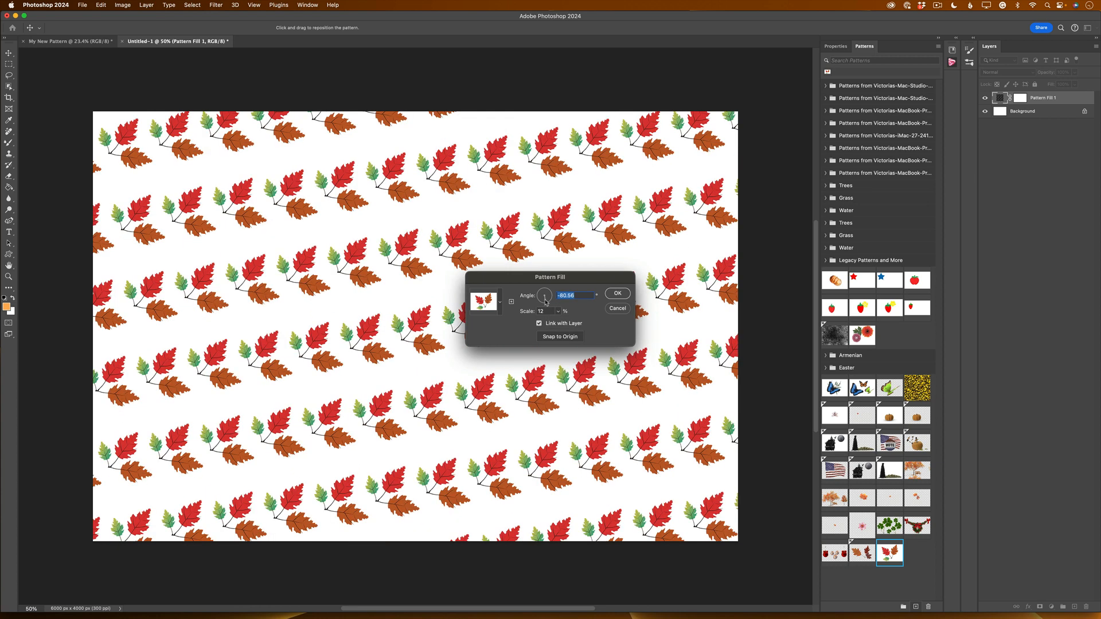
{"action": "left_click", "coordinate": [549, 301]}
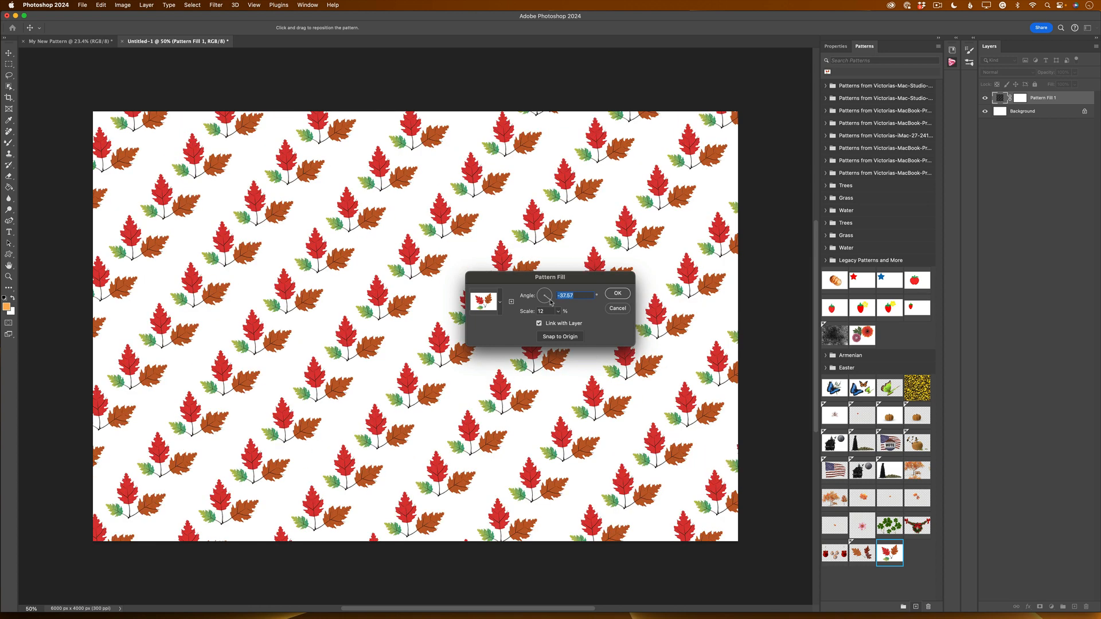
- Reduce the pattern fill's scale to 7% and apply the settings
{"action": "left_click", "coordinate": [551, 312]}
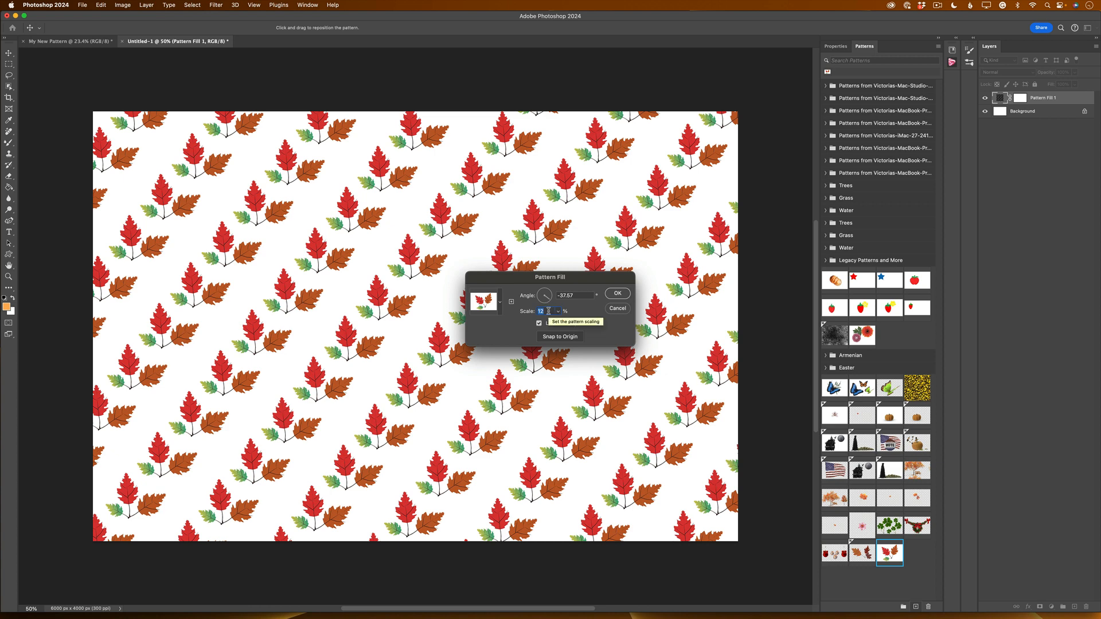
{"action": "type", "text": "7"}
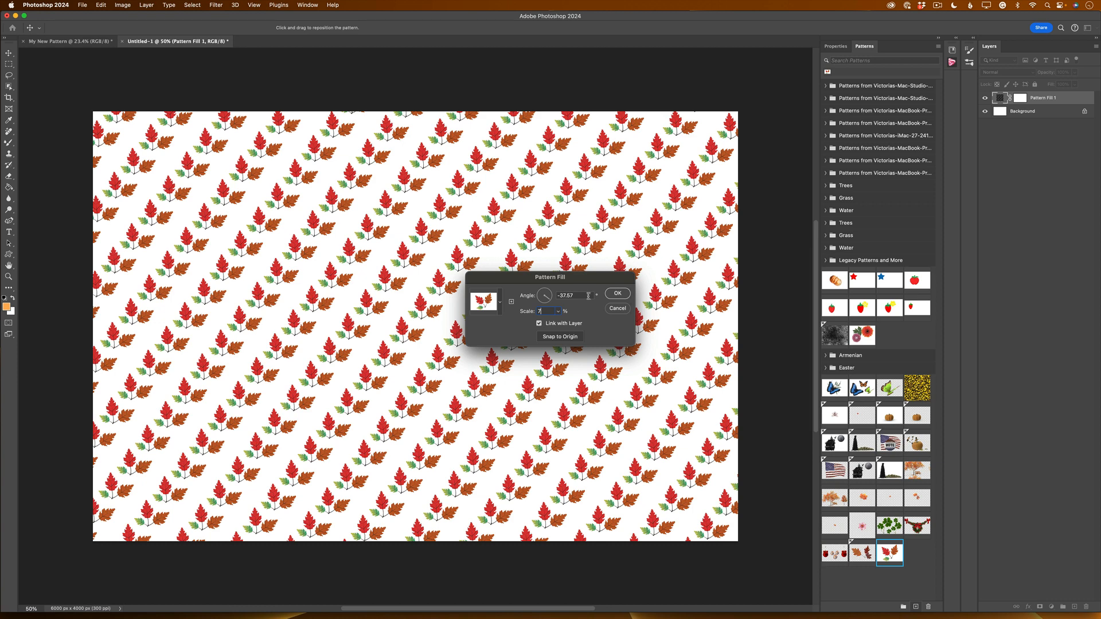
{"action": "left_click", "coordinate": [617, 293]}
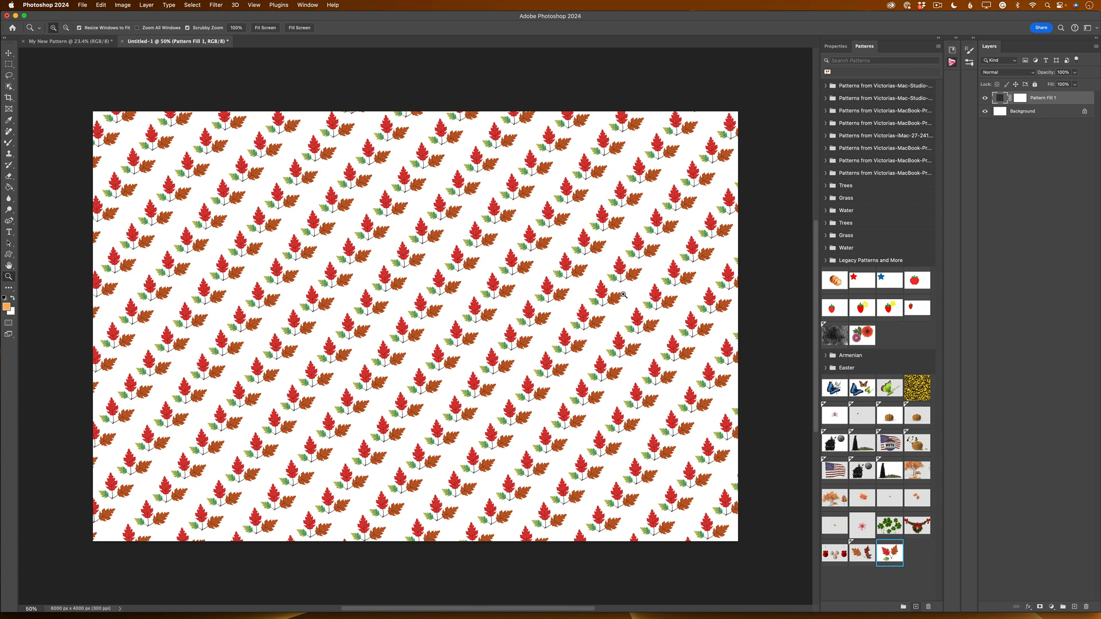
- Return to the My New Pattern document and delete its white Background layer
{"action": "left_click", "coordinate": [84, 42]}
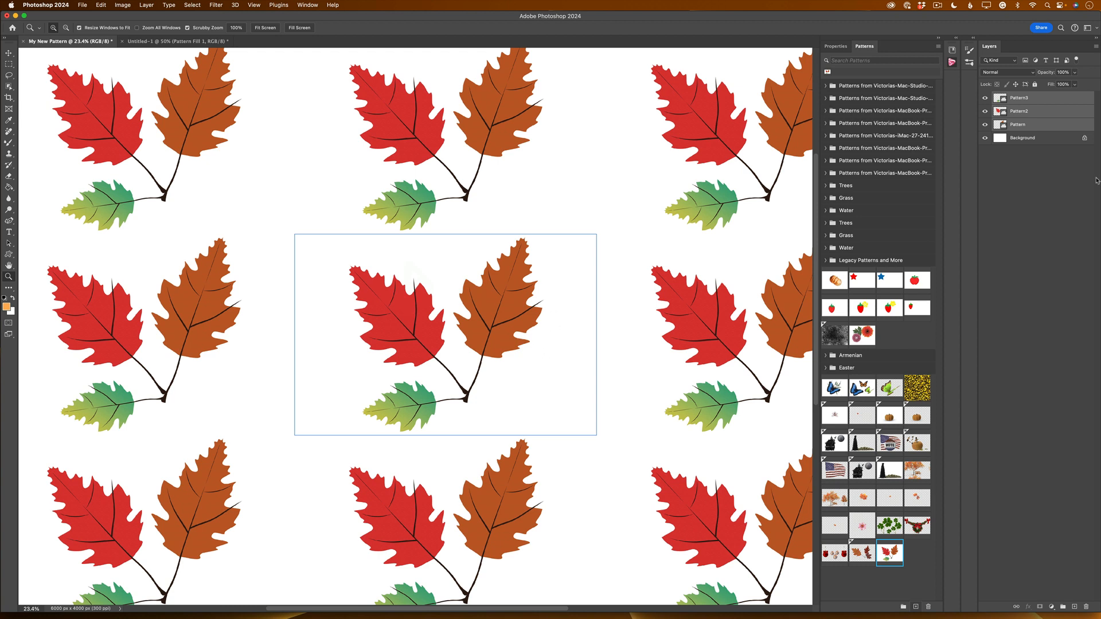
{"action": "left_click", "coordinate": [1038, 142]}
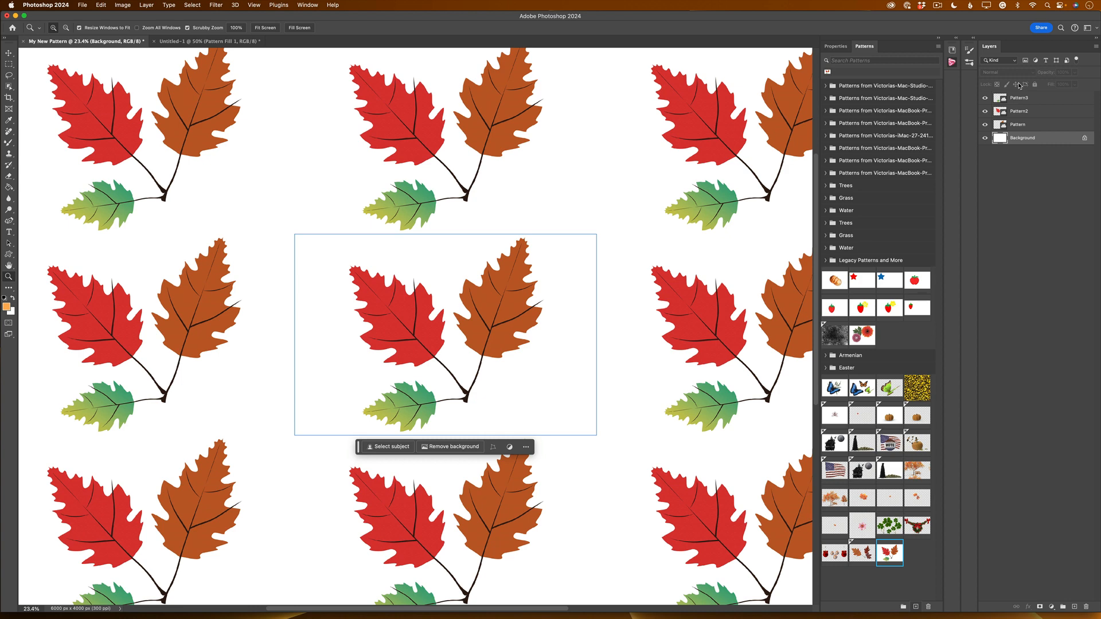
{"action": "left_click", "coordinate": [985, 138]}
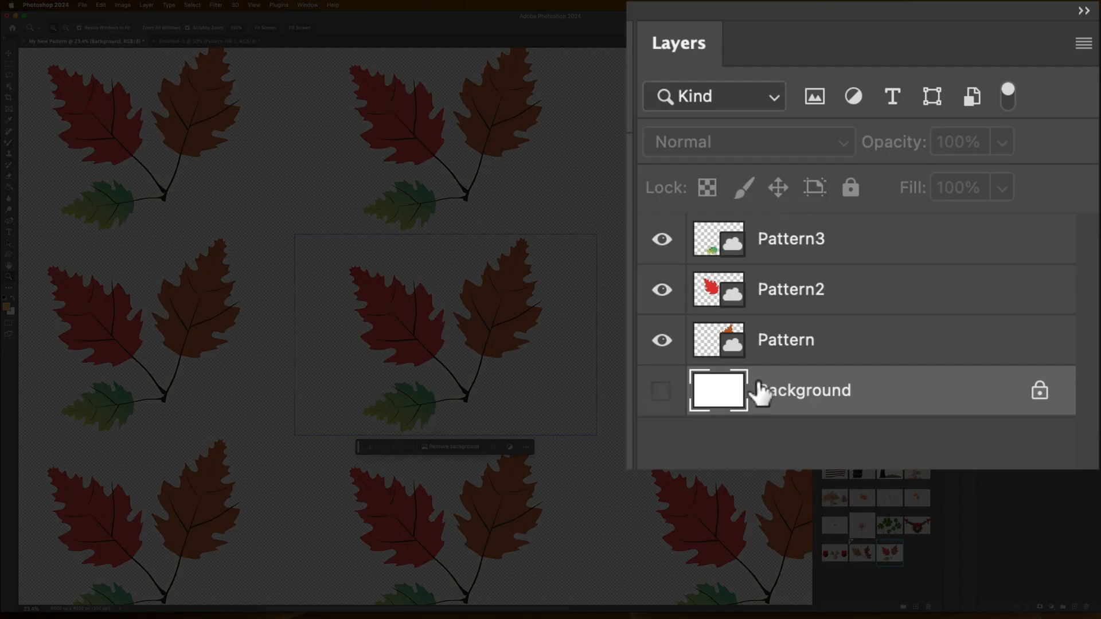
{"action": "left_click", "coordinate": [1088, 605]}
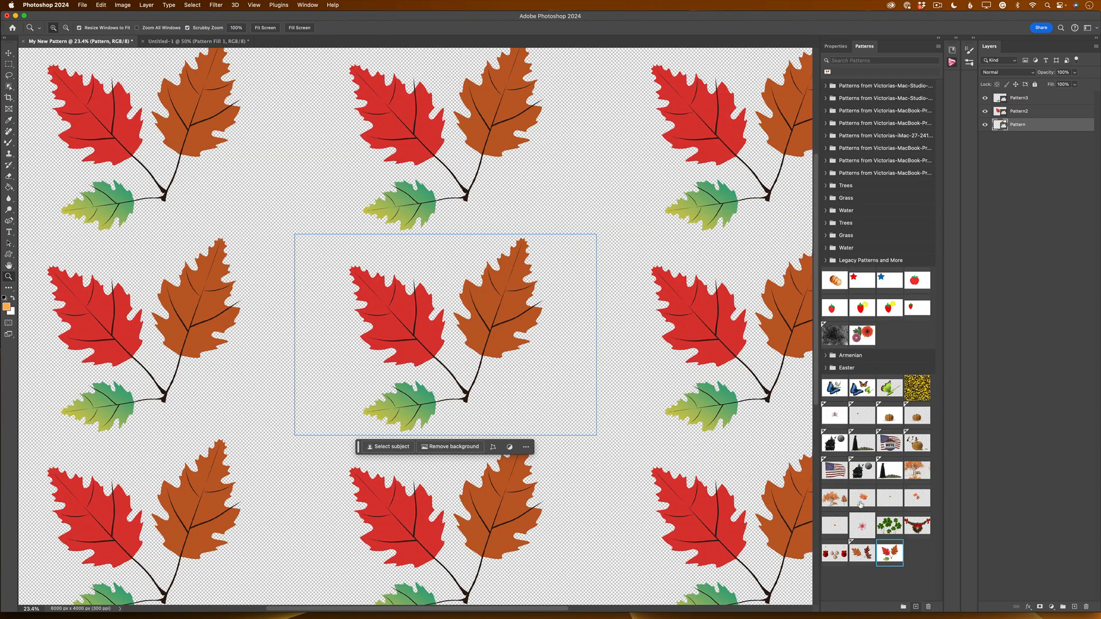
- Save the background-free leaf tile as a new pattern preset with "Transparent" in its name
{"action": "left_click", "coordinate": [915, 606]}
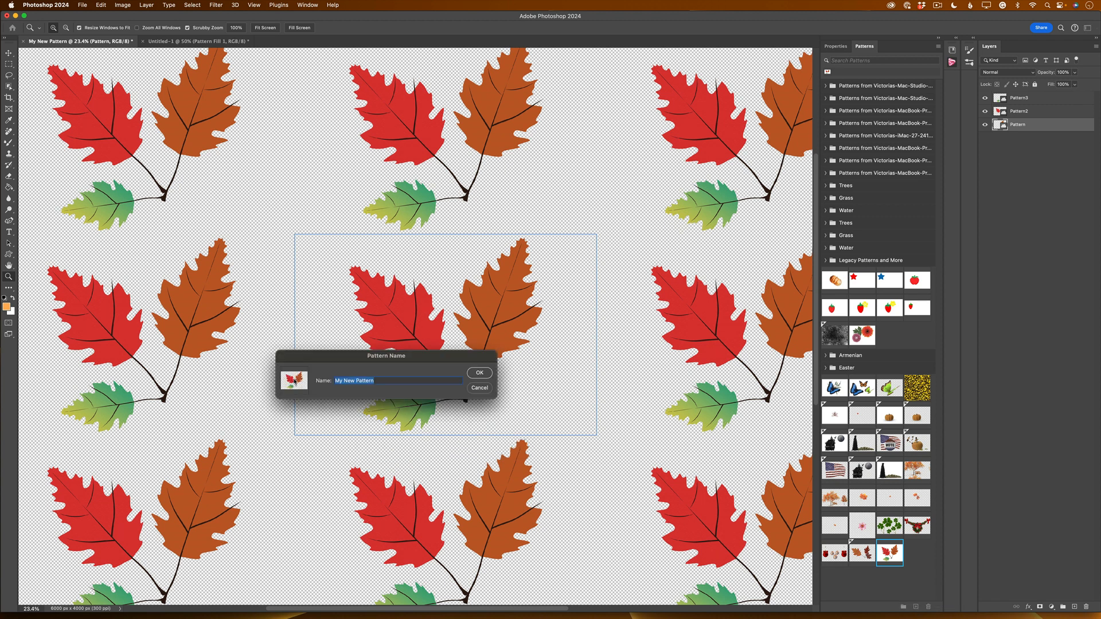
{"action": "left_click", "coordinate": [385, 380]}
{"action": "type", "text": "Transparent"}
{"action": "left_click", "coordinate": [480, 373]}
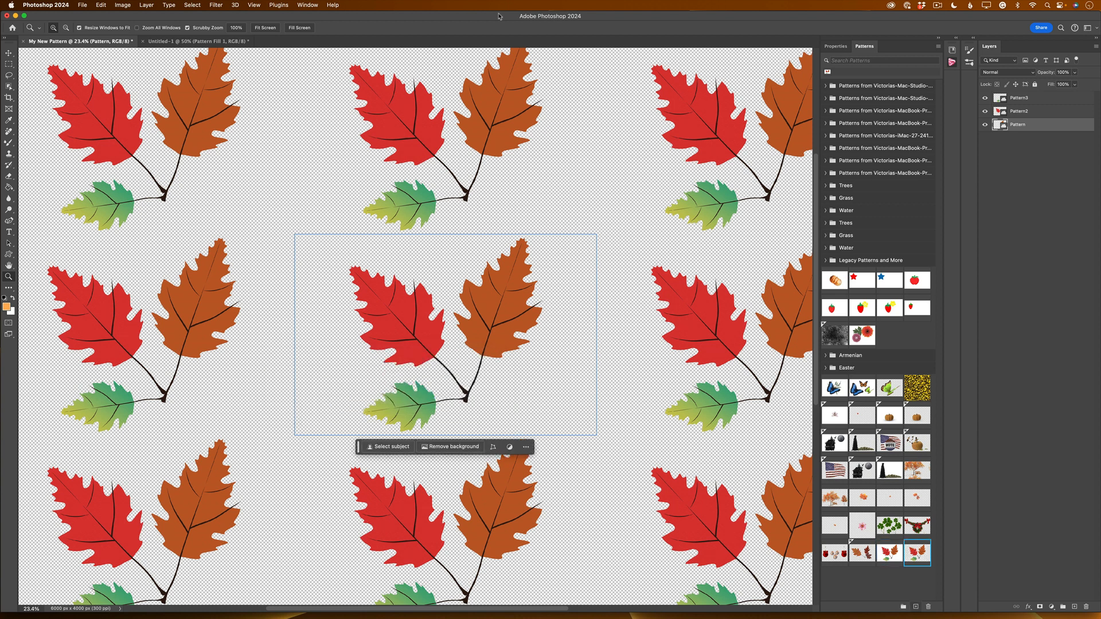
- Replace the Pattern Fill 1 layer in the Untitled-1 document with a fill of the new transparent leaf pattern
{"action": "left_click", "coordinate": [213, 42]}
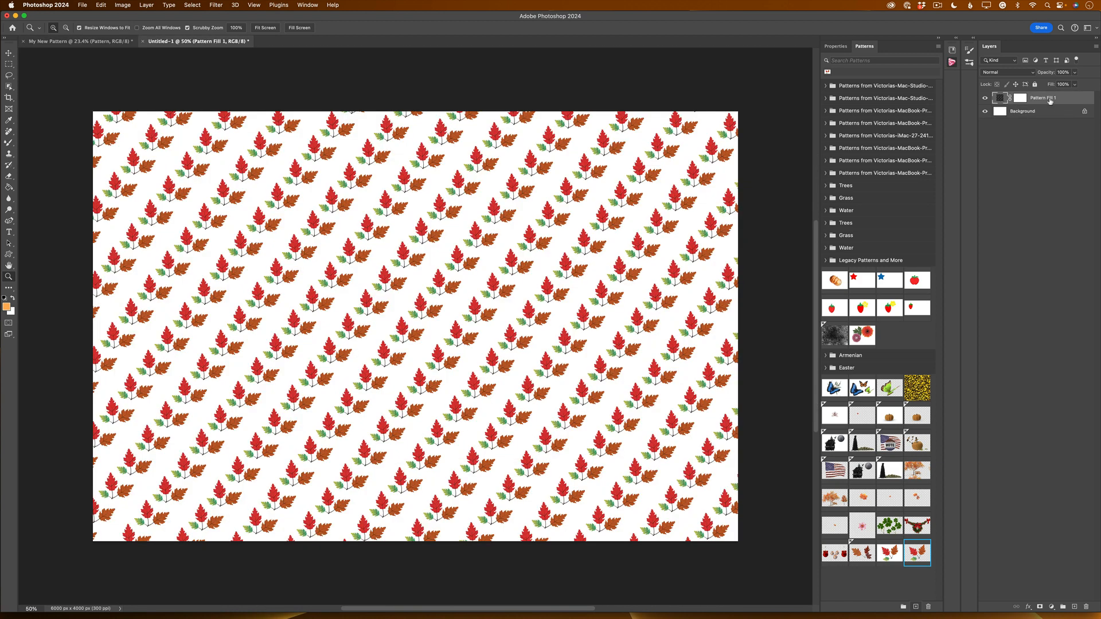
{"action": "key", "text": "BackSpace"}
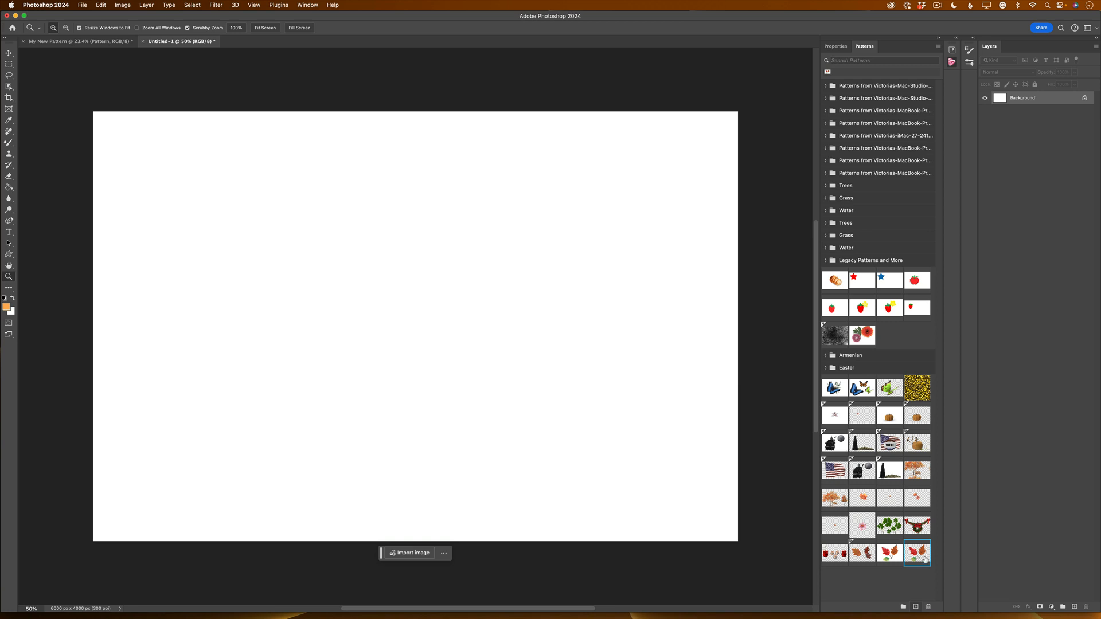
{"action": "left_click_drag", "start_coordinate": [920, 557], "coordinate": [416, 323]}
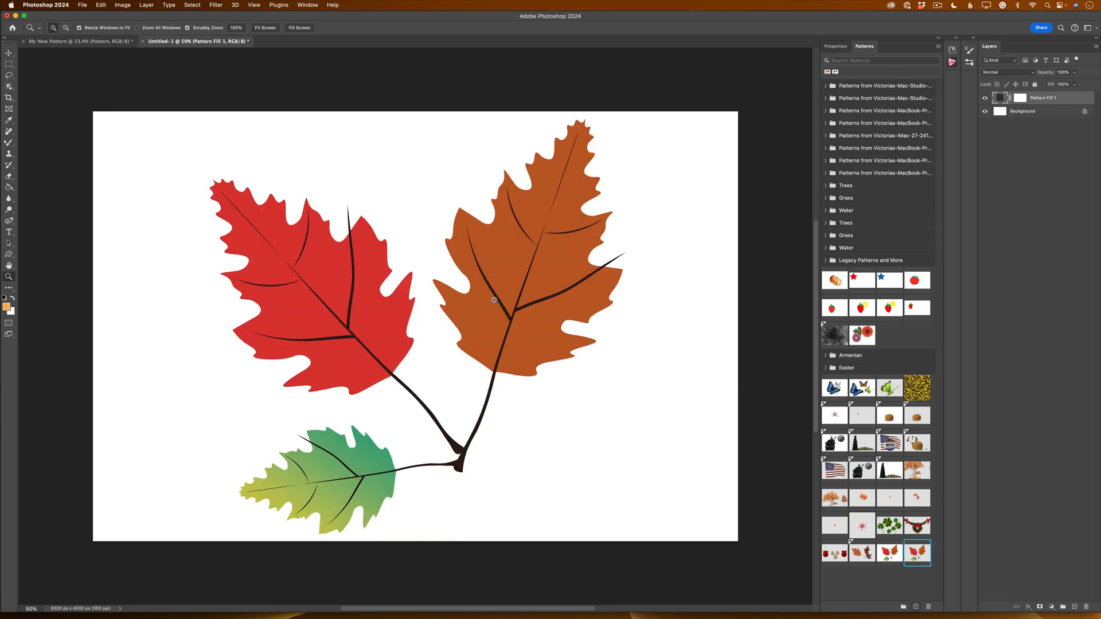
- Scale the transparent pattern fill to 7% and rotate it to a diagonal negative angle
{"action": "double_click", "coordinate": [998, 98]}
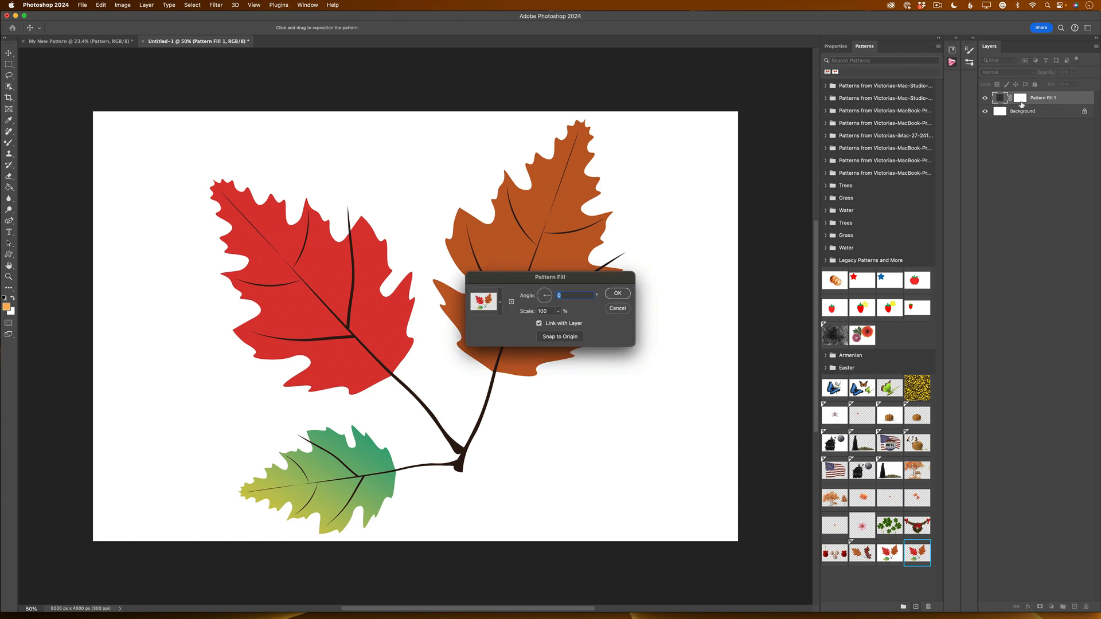
{"action": "left_click", "coordinate": [537, 311]}
{"action": "type", "text": "7"}
{"action": "left_click", "coordinate": [548, 298]}
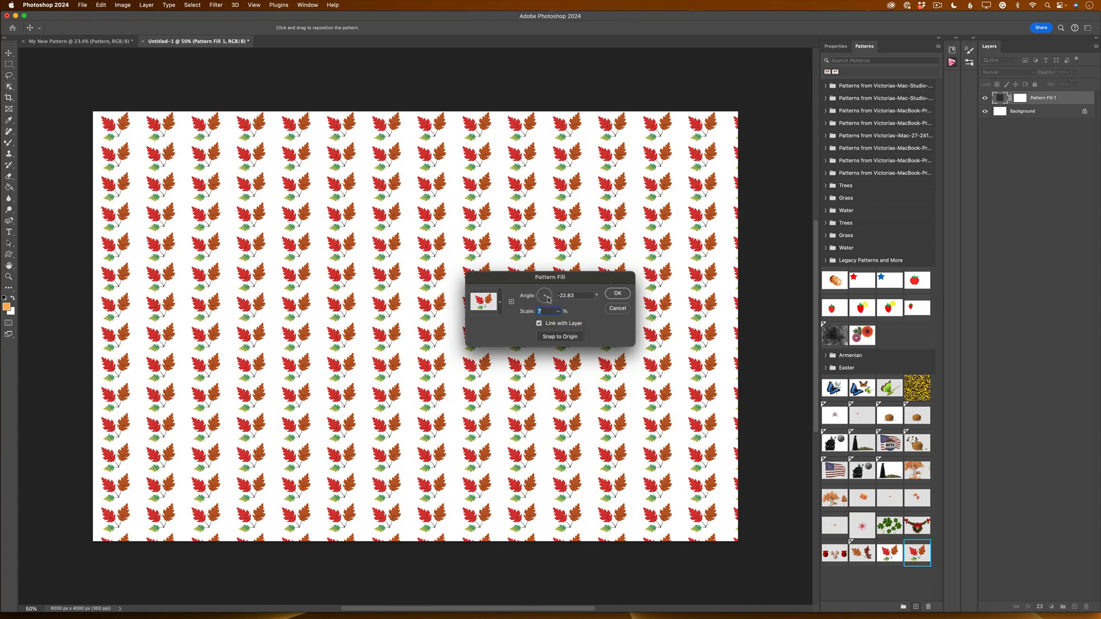
{"action": "left_click", "coordinate": [622, 294]}
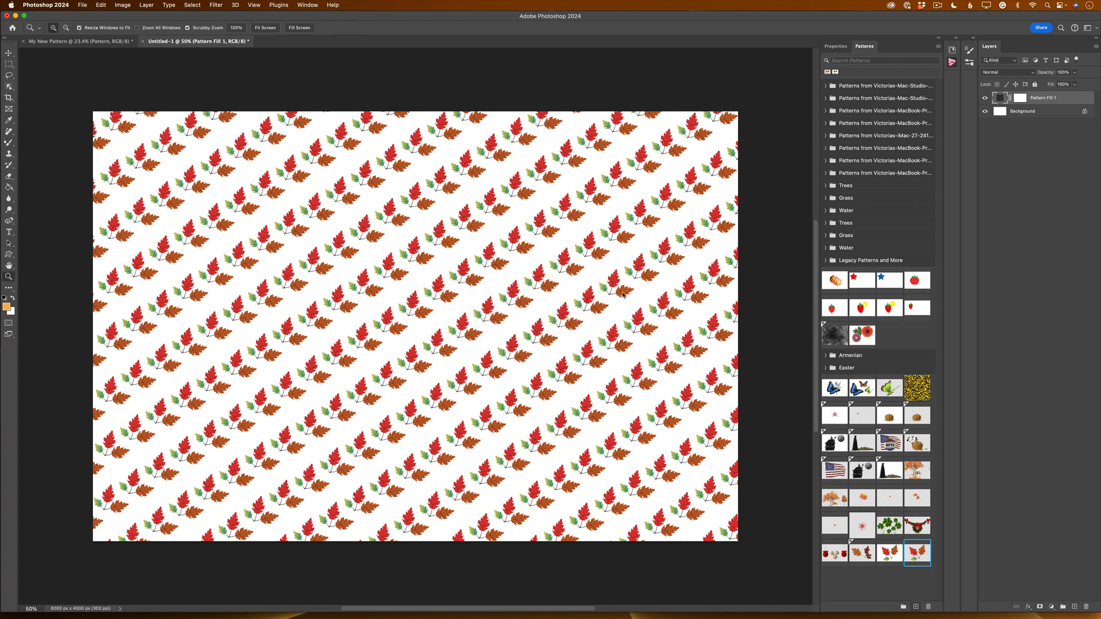
- Fill the Background layer with the orange foreground color using the Paint Bucket tool
{"action": "left_click", "coordinate": [1028, 110]}
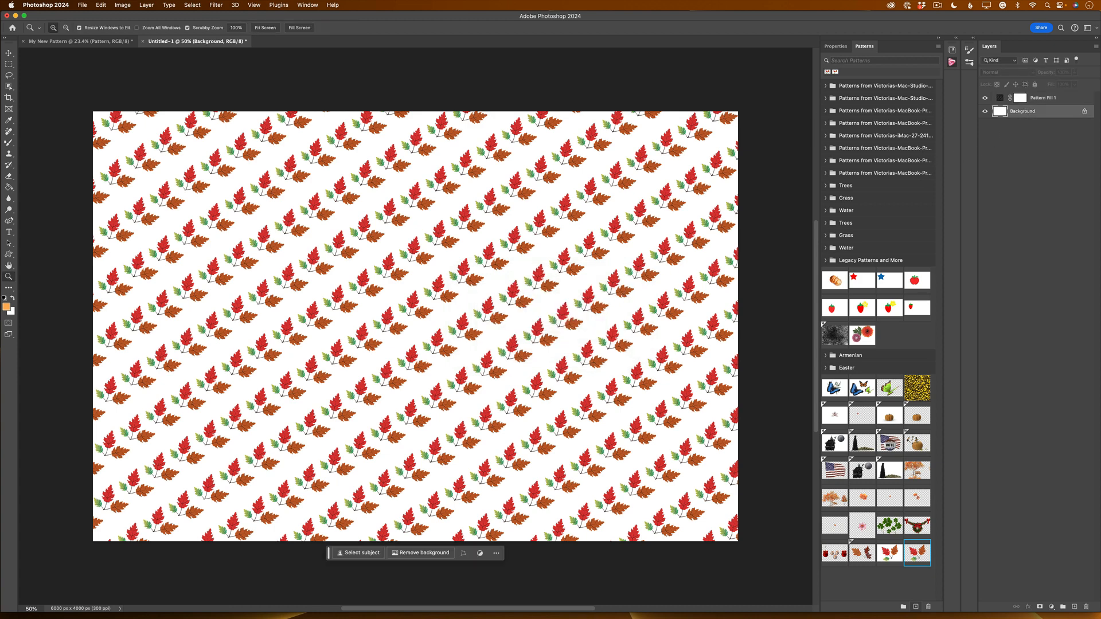
{"action": "left_click", "coordinate": [9, 187]}
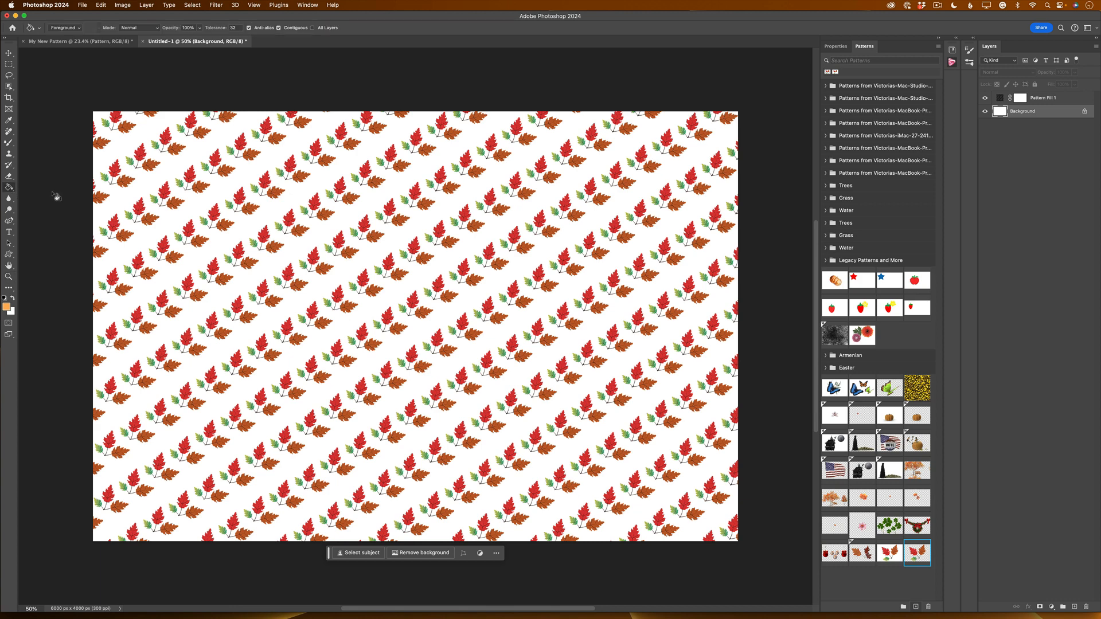
{"action": "left_click", "coordinate": [256, 208]}
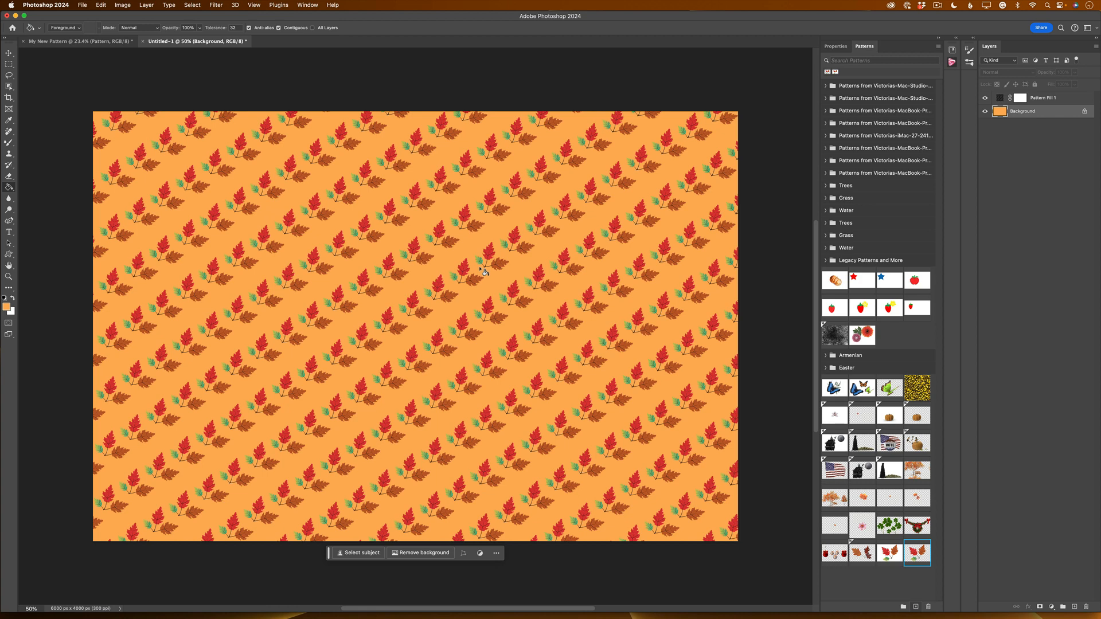
- Toggle the Pattern Fill 1 layer off and on, and set its blend mode to Darker Color
{"action": "left_click", "coordinate": [1044, 98]}
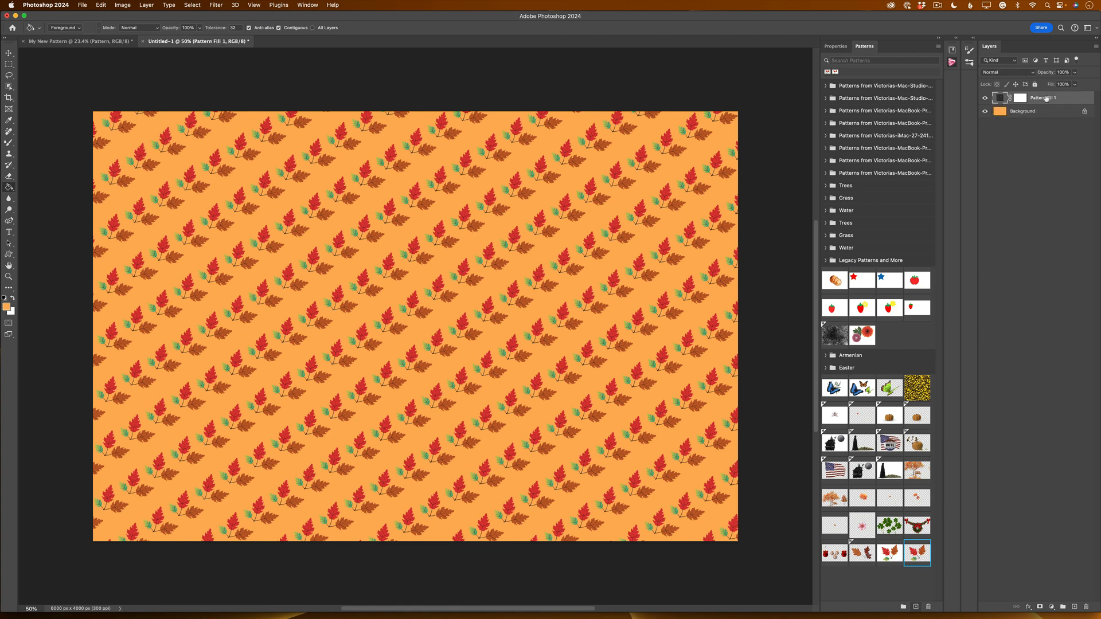
{"action": "left_click", "coordinate": [983, 99]}
{"action": "left_click", "coordinate": [983, 99]}
{"action": "left_click", "coordinate": [1009, 72]}
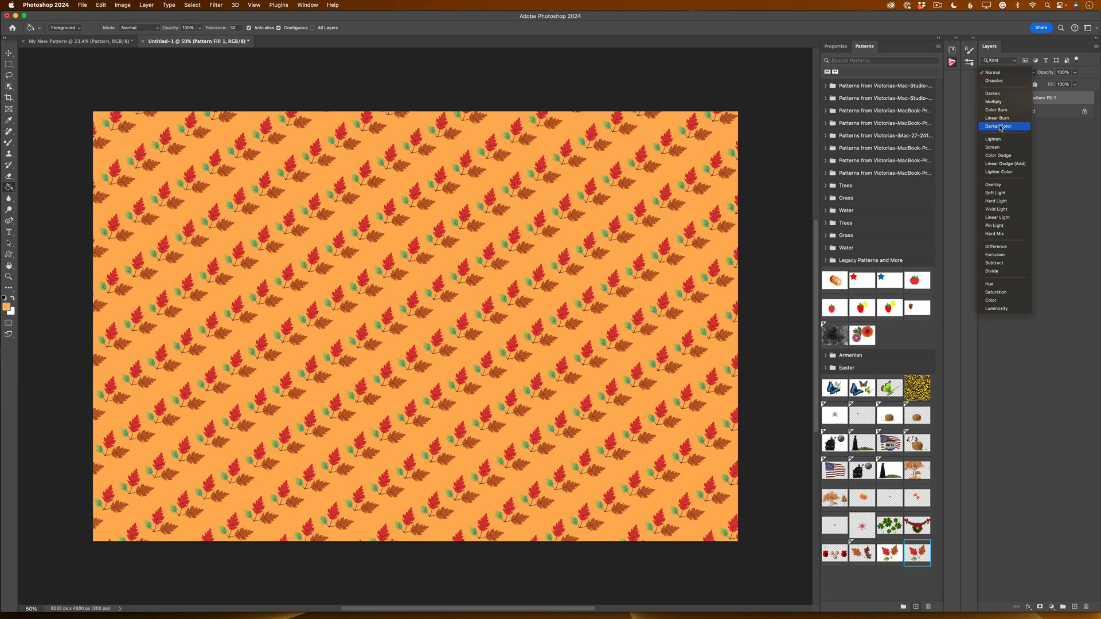
{"action": "left_click", "coordinate": [1000, 128]}
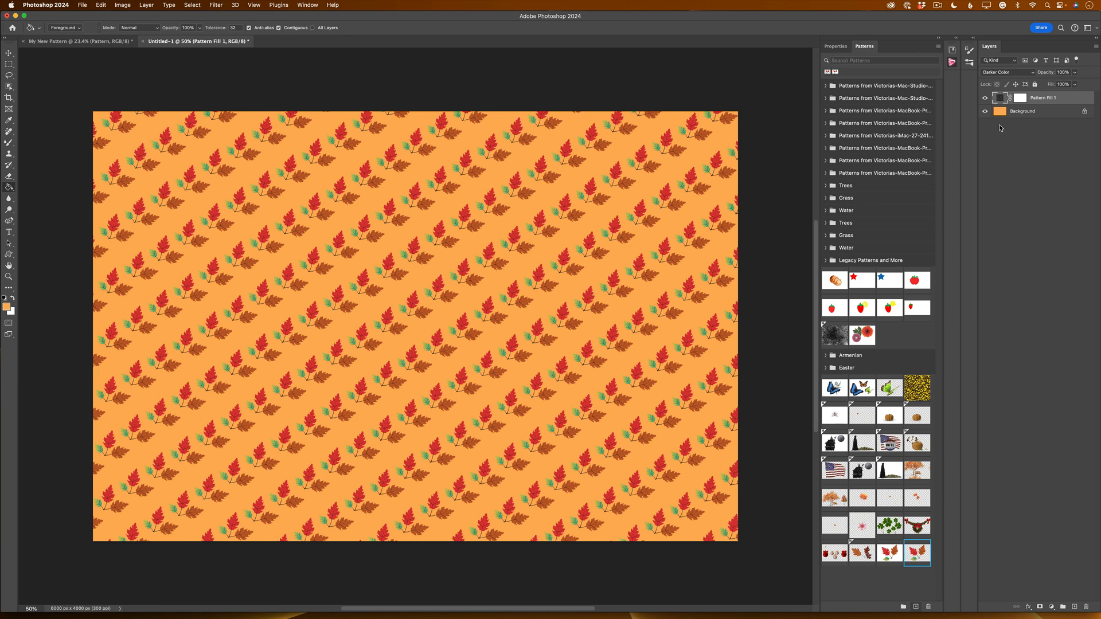
- Create a new 6000 x 4000 px RGB document at 300 ppi with a white background
{"action": "left_click", "coordinate": [82, 7]}
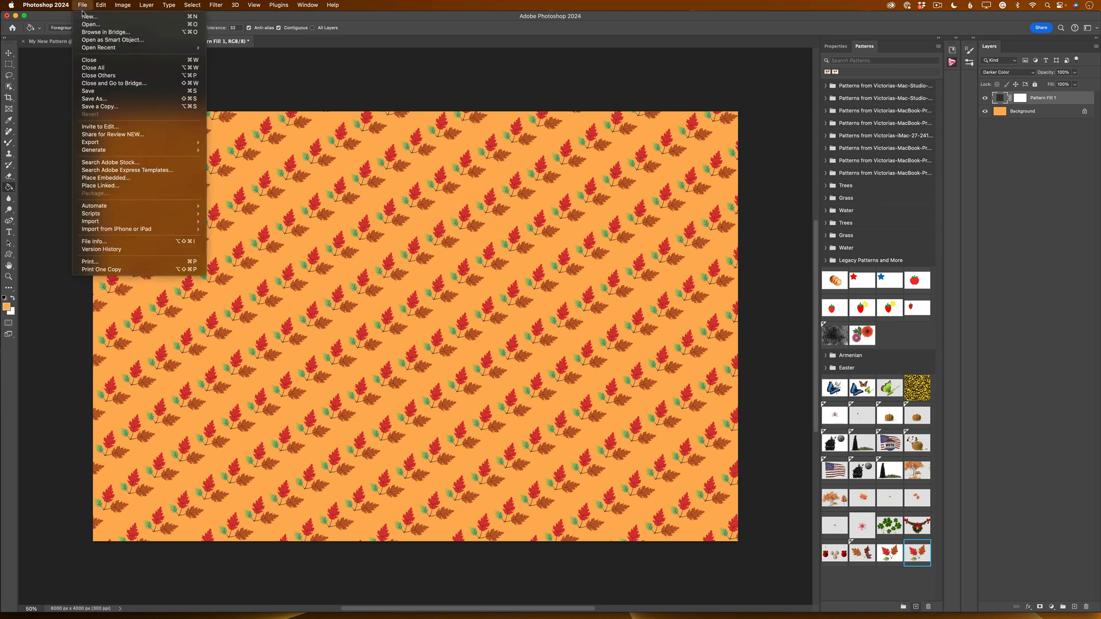
{"action": "left_click", "coordinate": [92, 16]}
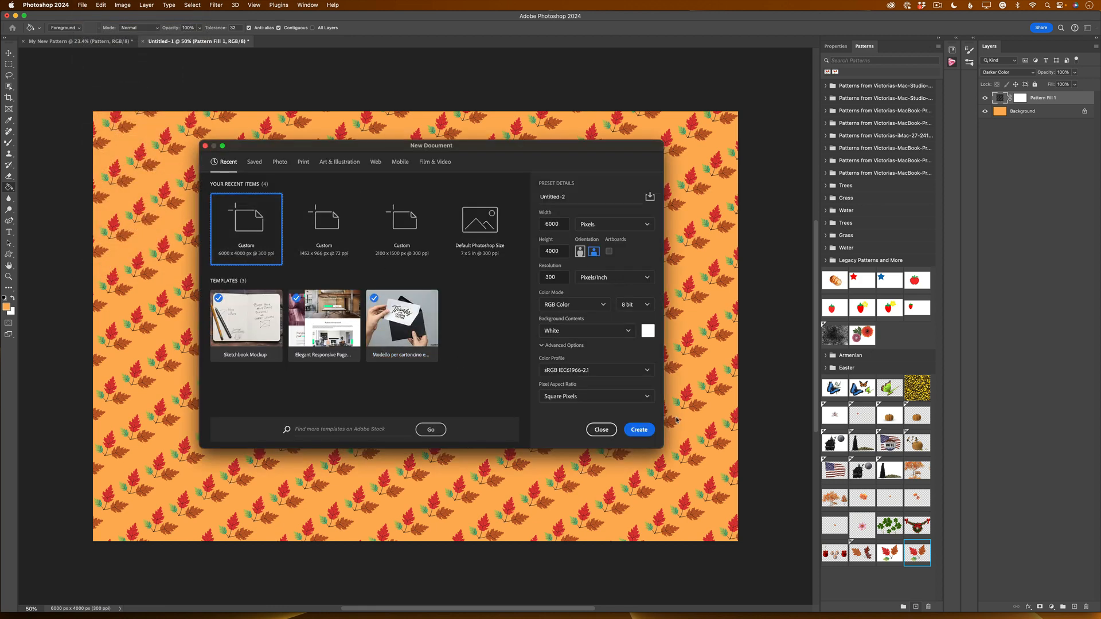
{"action": "left_click", "coordinate": [650, 430]}
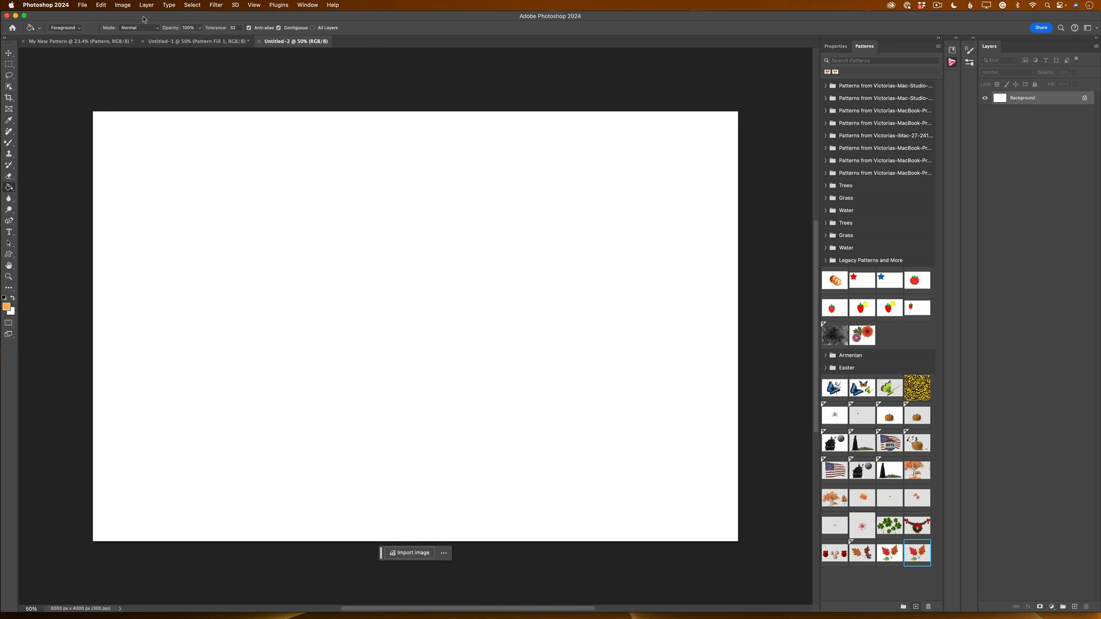
- Set up a Pattern fill of the Background using the transparent orange and dark red leaf pattern and the Random Fill script
{"action": "left_click", "coordinate": [101, 6]}
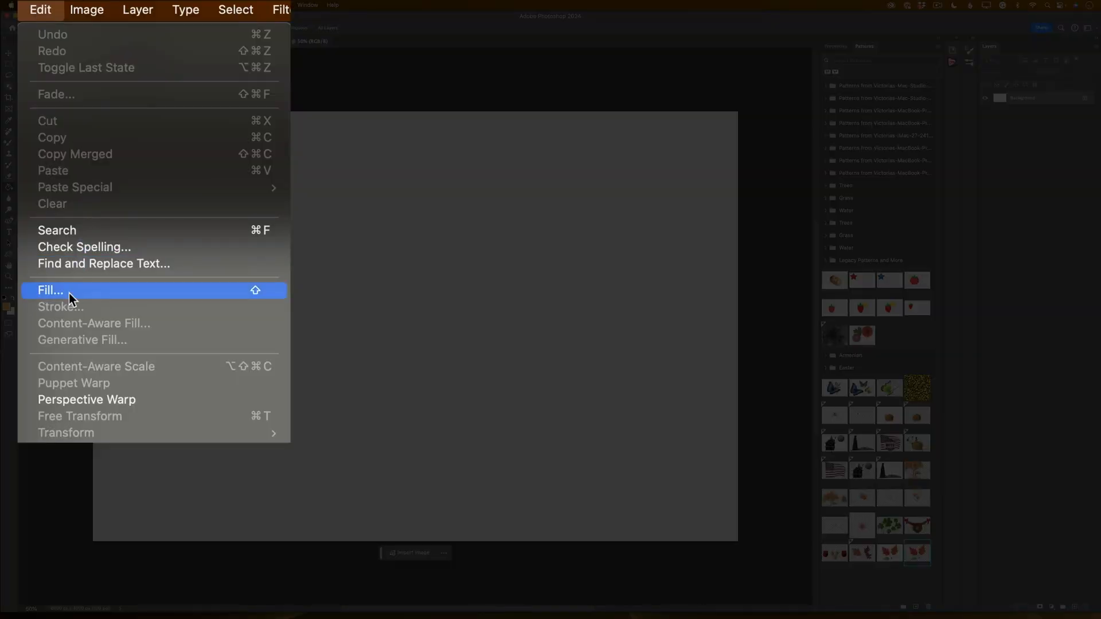
{"action": "left_click", "coordinate": [69, 292]}
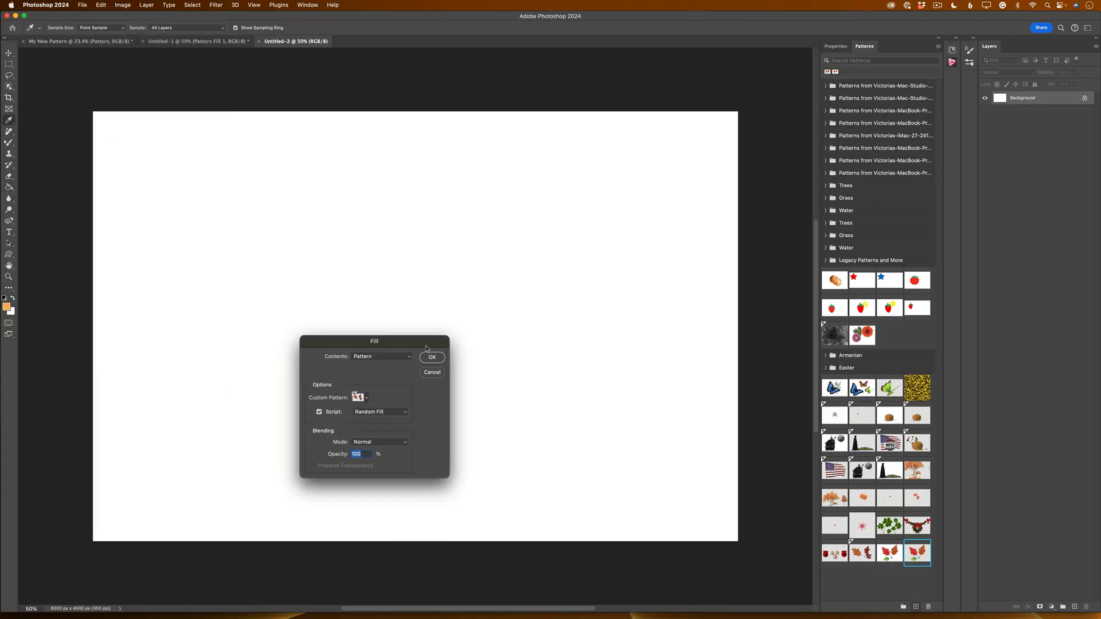
{"action": "left_click_drag", "start_coordinate": [426, 348], "coordinate": [465, 229]}
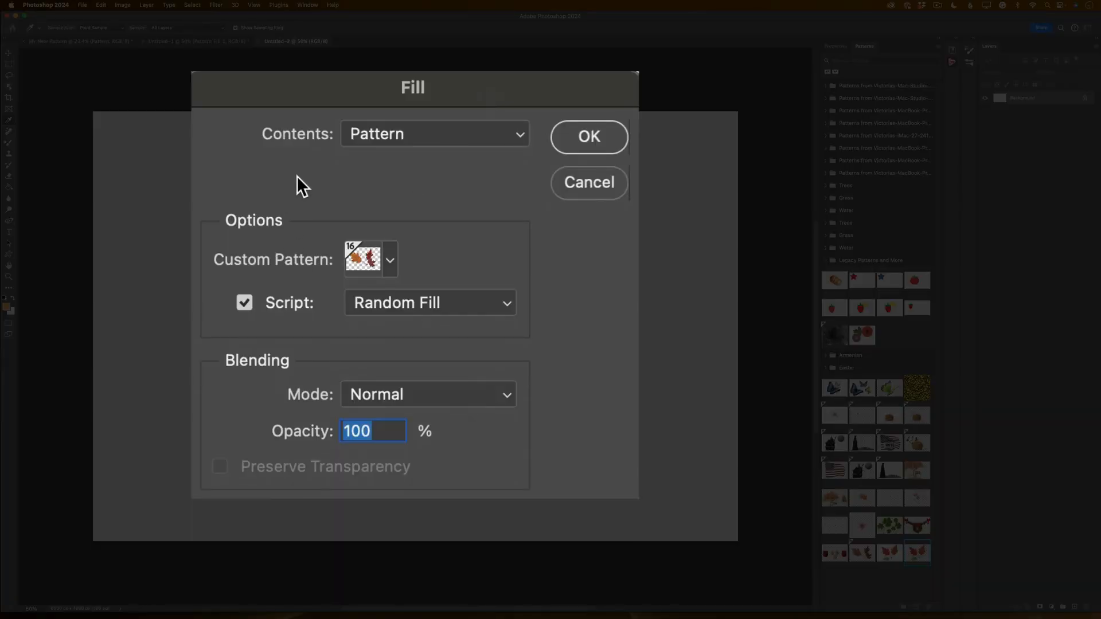
{"action": "left_click", "coordinate": [520, 137]}
{"action": "left_click", "coordinate": [442, 133]}
{"action": "left_click", "coordinate": [389, 264]}
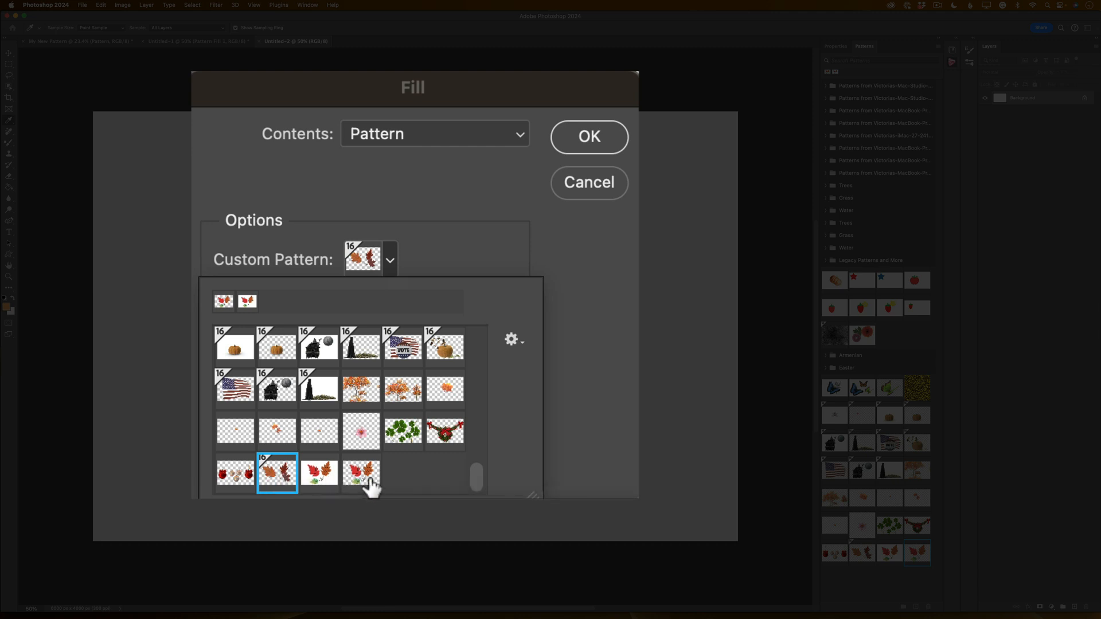
{"action": "left_click", "coordinate": [285, 473]}
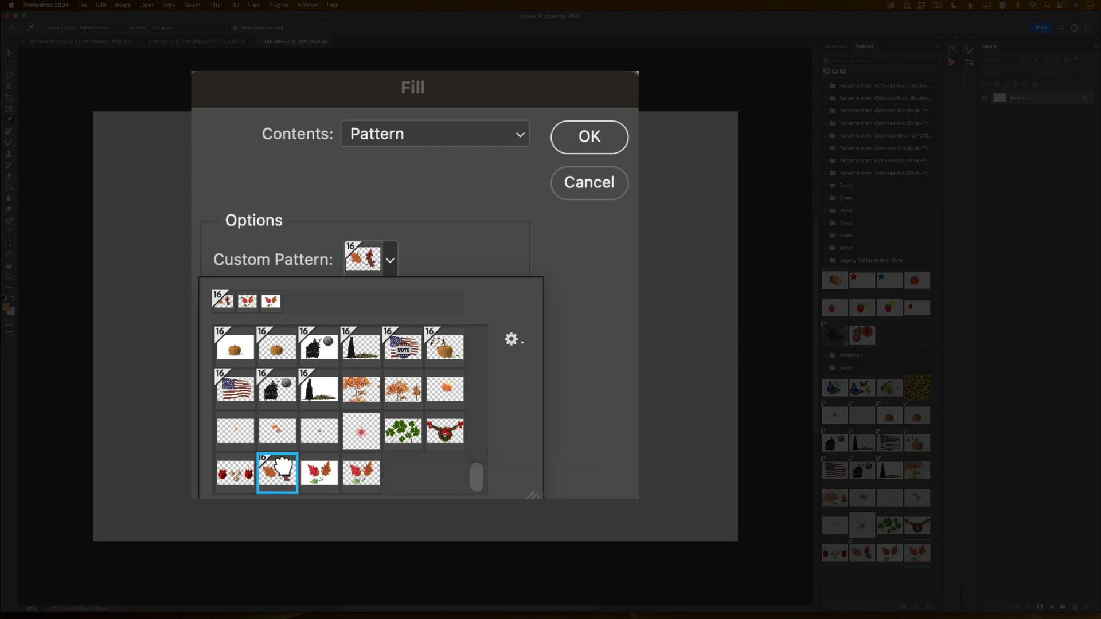
{"action": "left_click", "coordinate": [576, 302]}
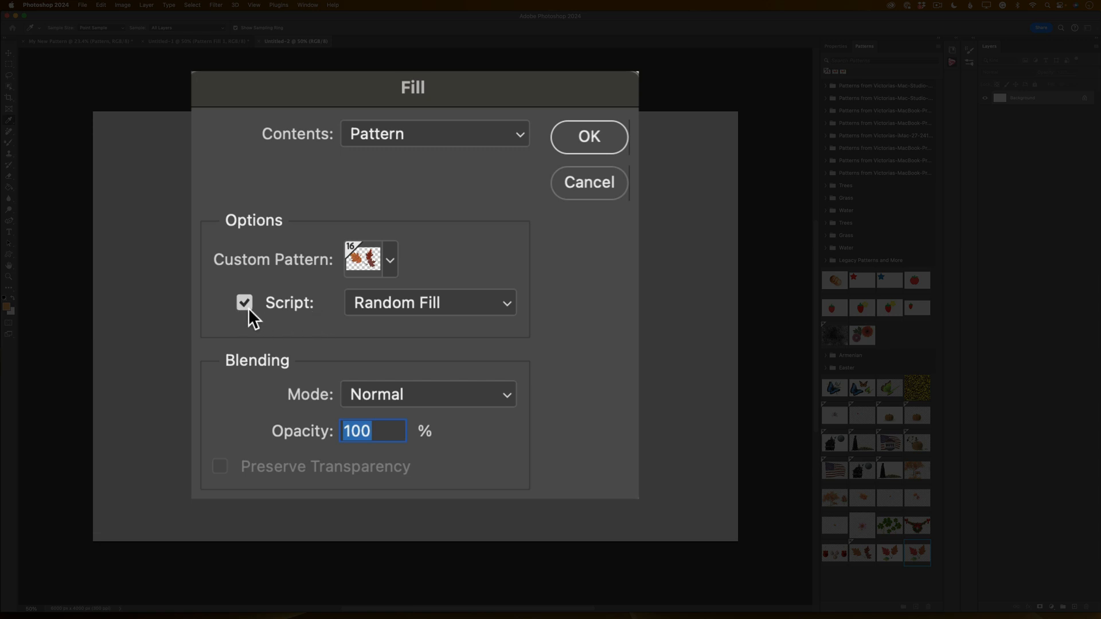
{"action": "left_click", "coordinate": [496, 304]}
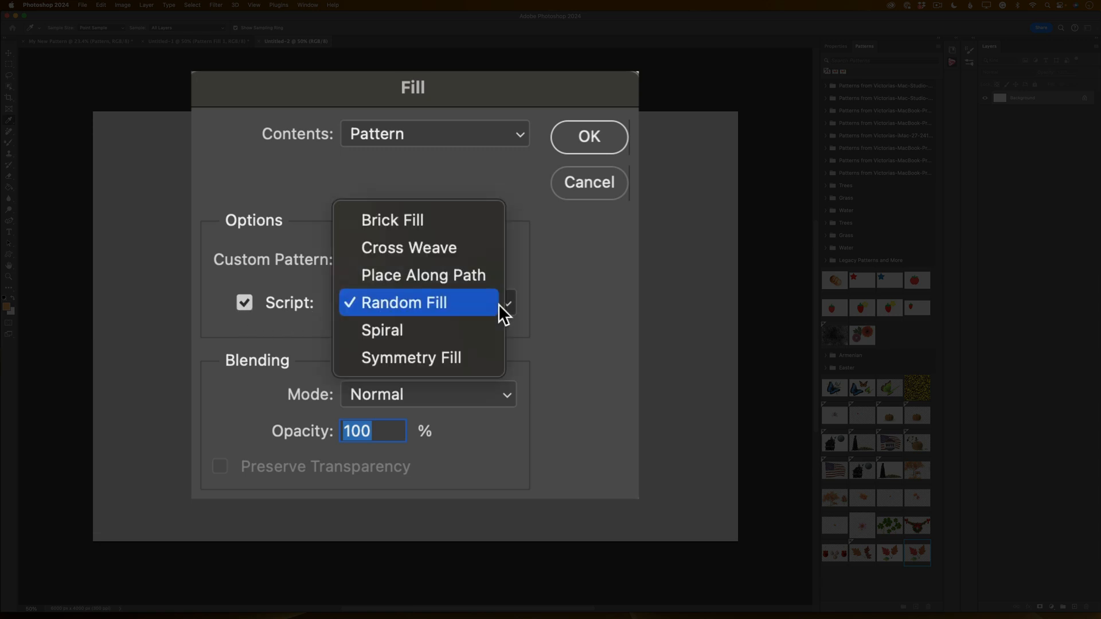
{"action": "left_click", "coordinate": [466, 304]}
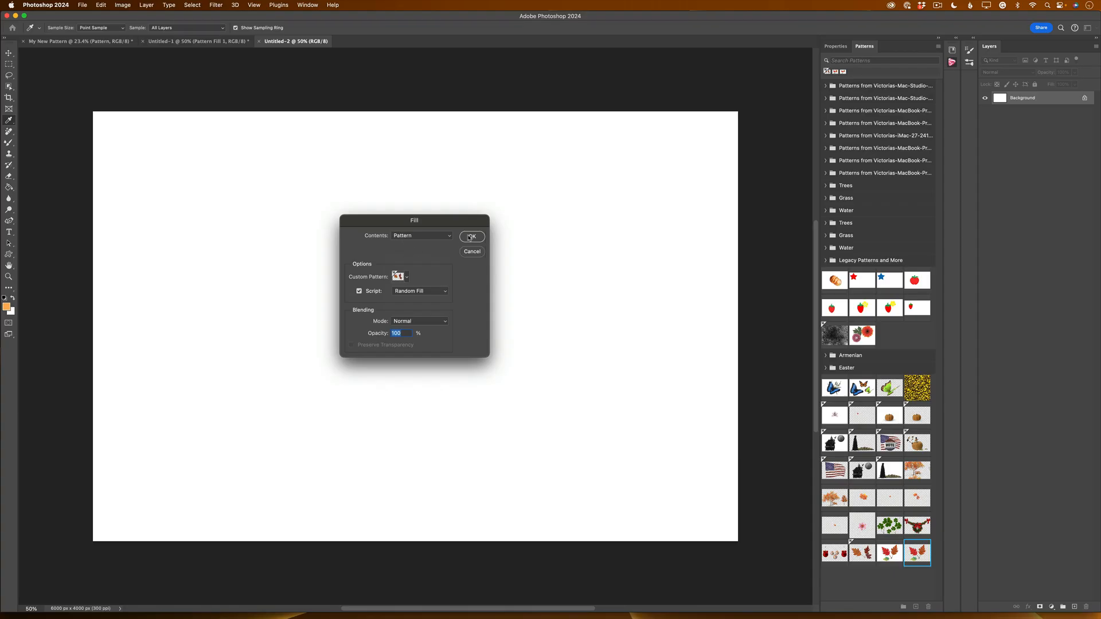
- Try the Random Fill on the Background layer with density 10 and pattern rotation, and undo the fill
{"action": "left_click", "coordinate": [469, 236]}
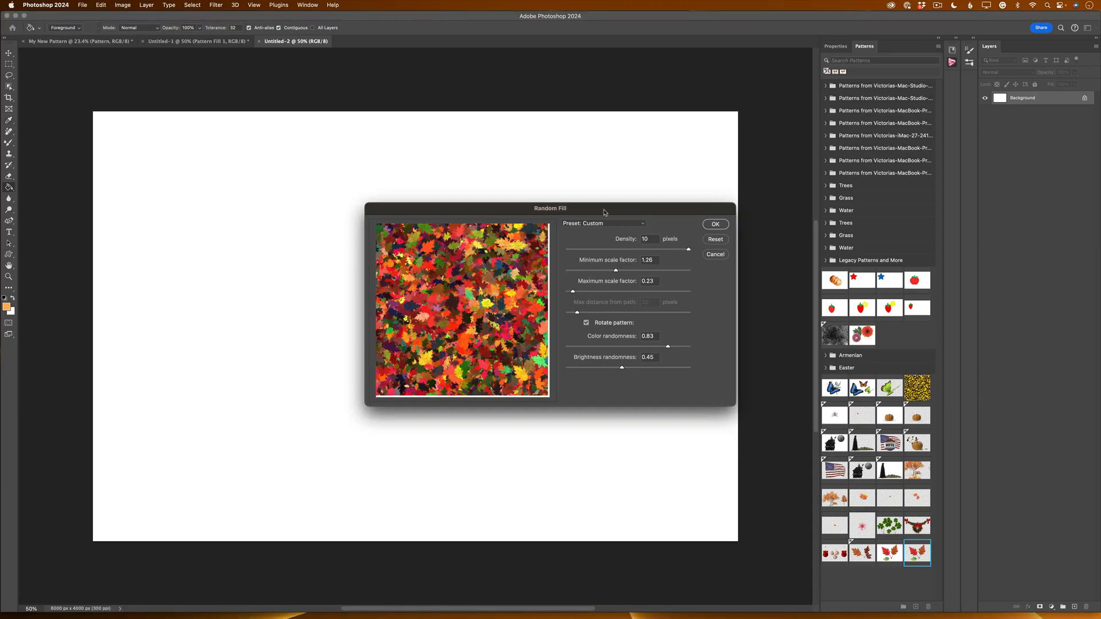
{"action": "left_click_drag", "start_coordinate": [605, 212], "coordinate": [440, 216]}
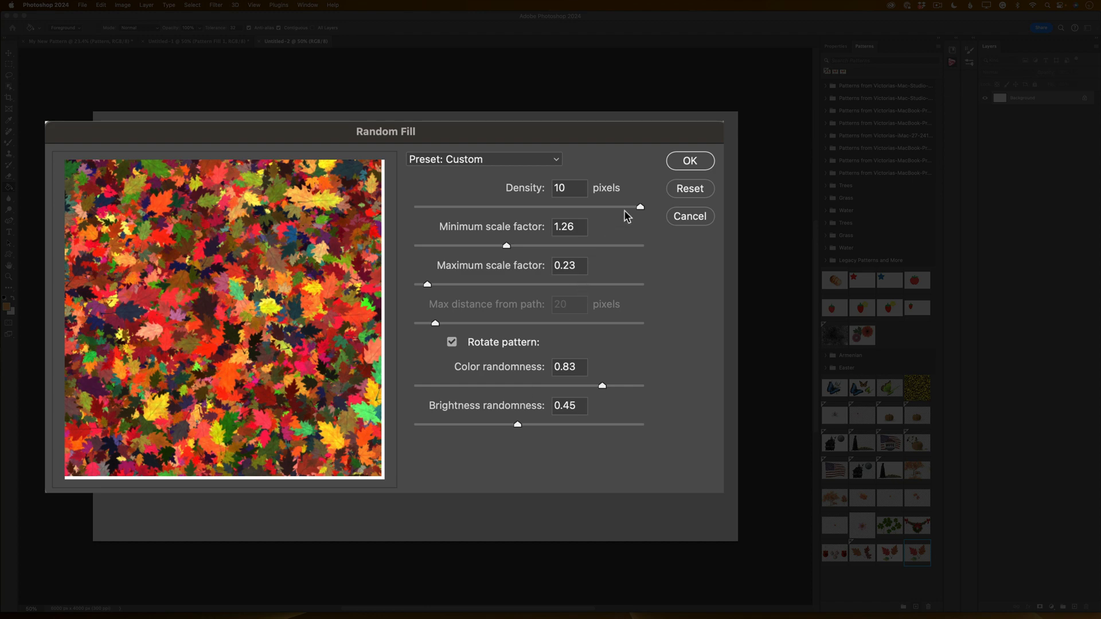
{"action": "left_click_drag", "start_coordinate": [640, 207], "coordinate": [695, 222]}
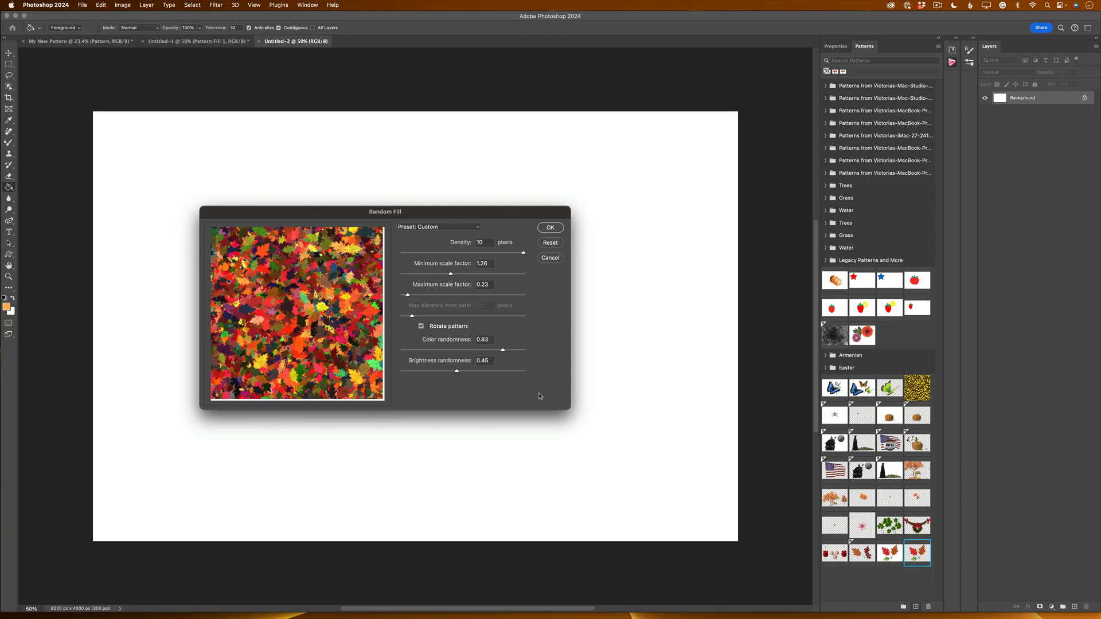
{"action": "left_click", "coordinate": [551, 228]}
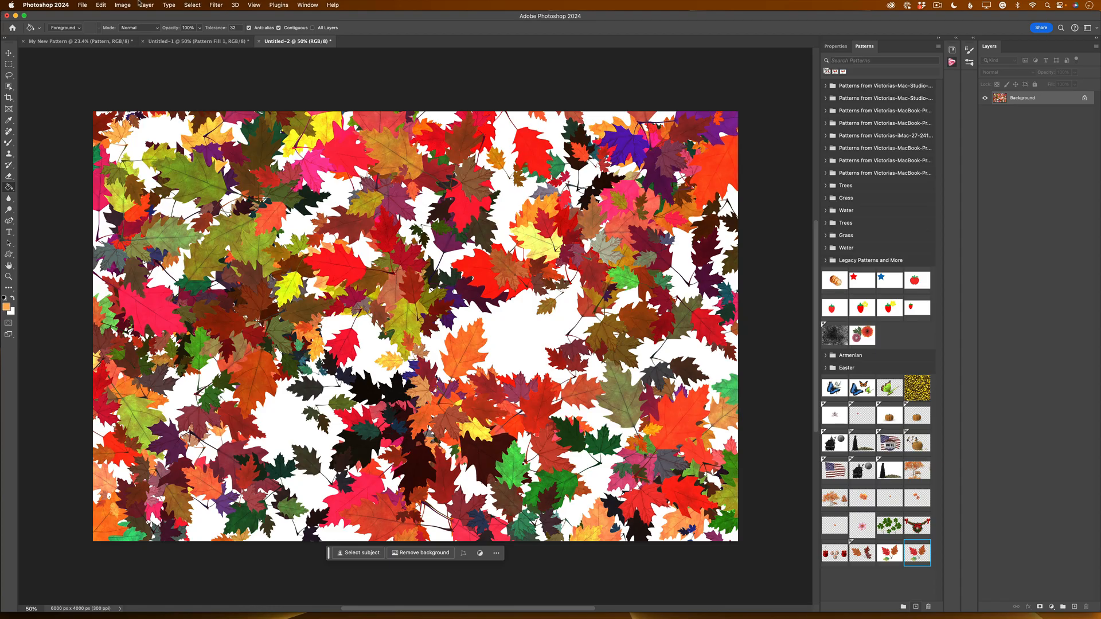
{"action": "left_click", "coordinate": [101, 6]}
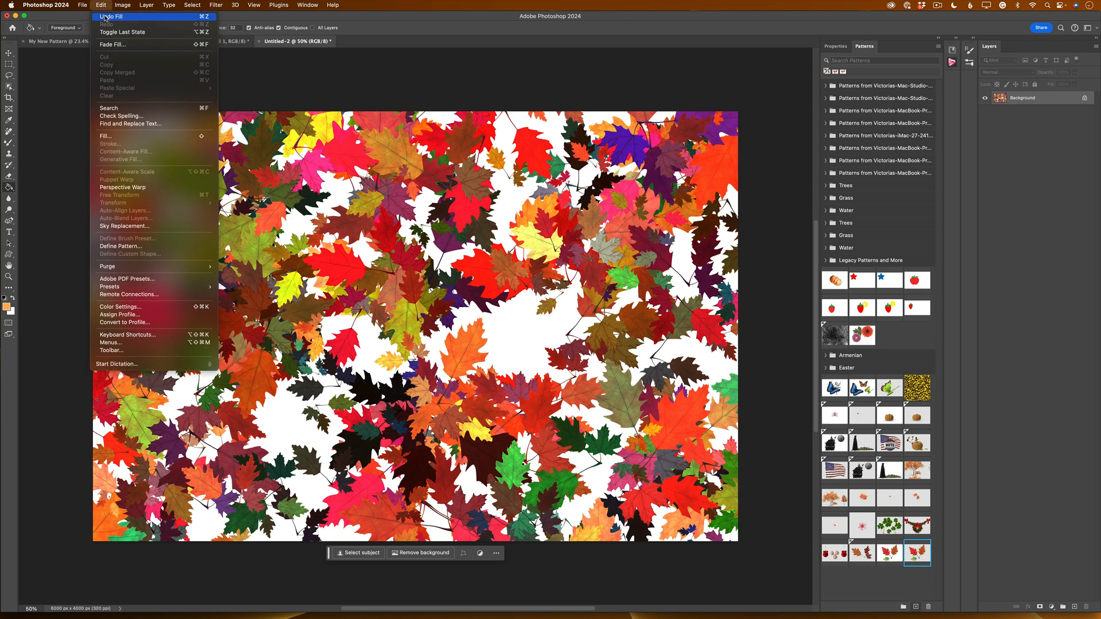
{"action": "left_click", "coordinate": [105, 17]}
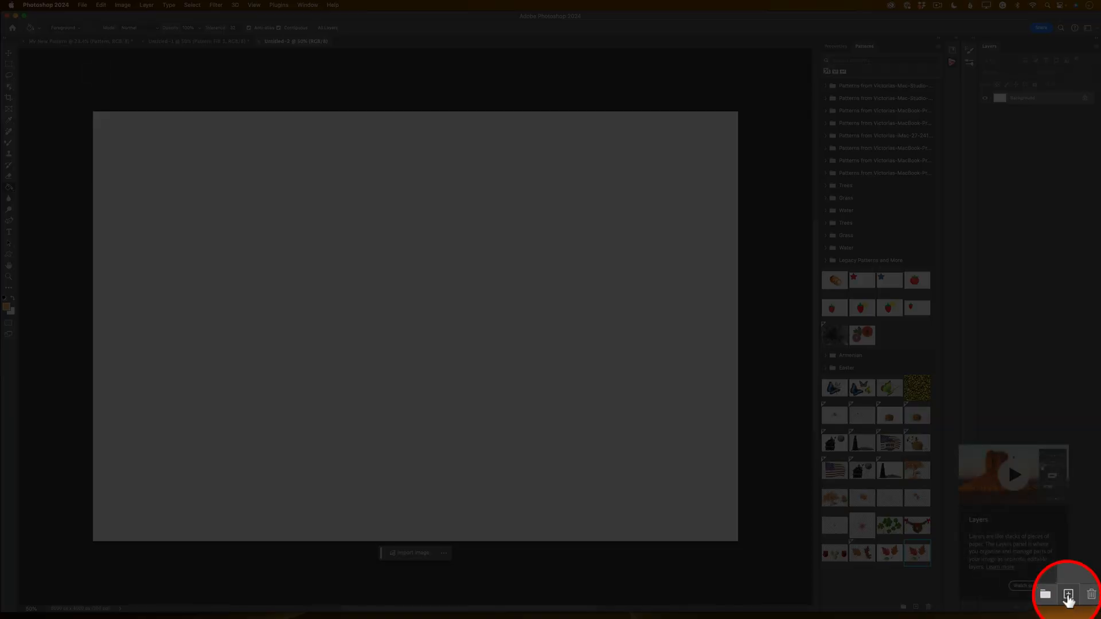
- Add a new layer and fill it with the orange and dark red leaf pattern using the Random Fill script
{"action": "left_click", "coordinate": [1074, 607]}
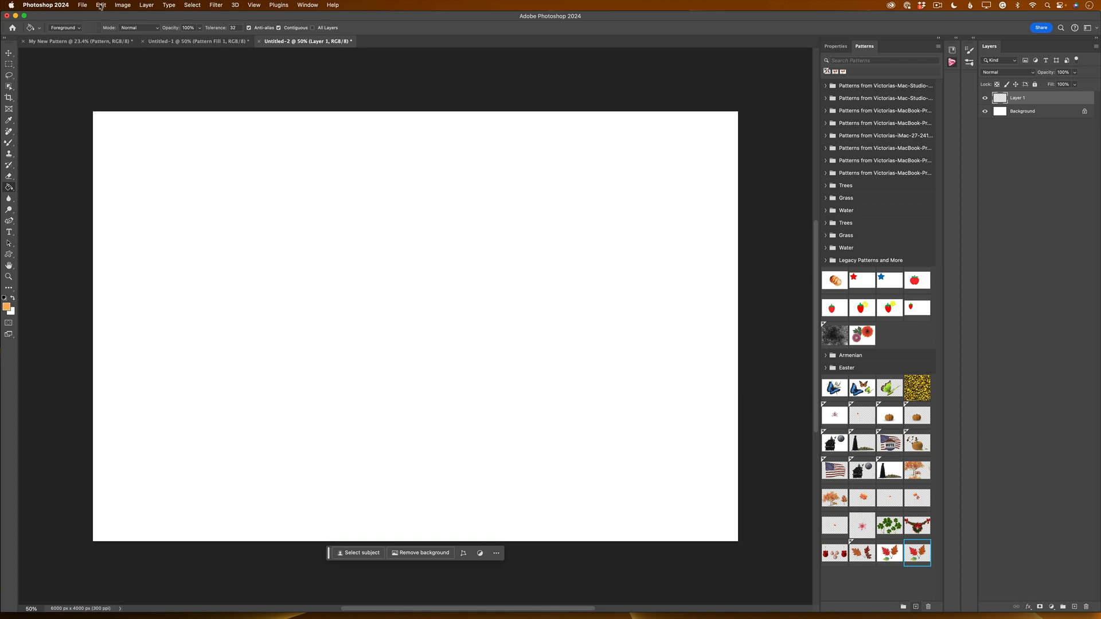
{"action": "left_click", "coordinate": [101, 6]}
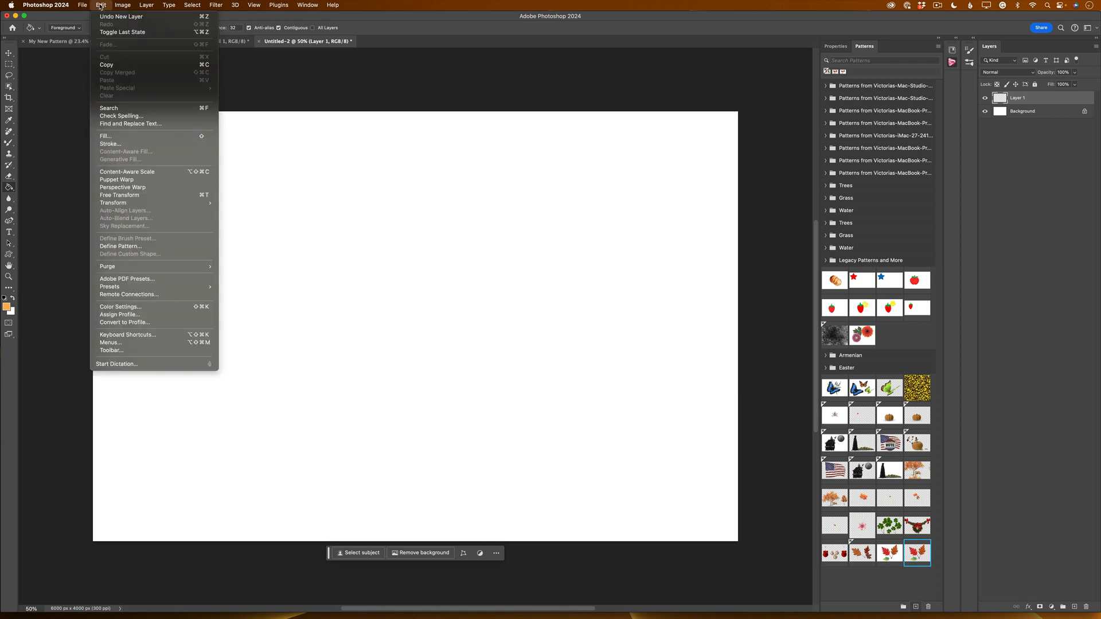
{"action": "left_click", "coordinate": [115, 138]}
{"action": "left_click", "coordinate": [472, 236]}
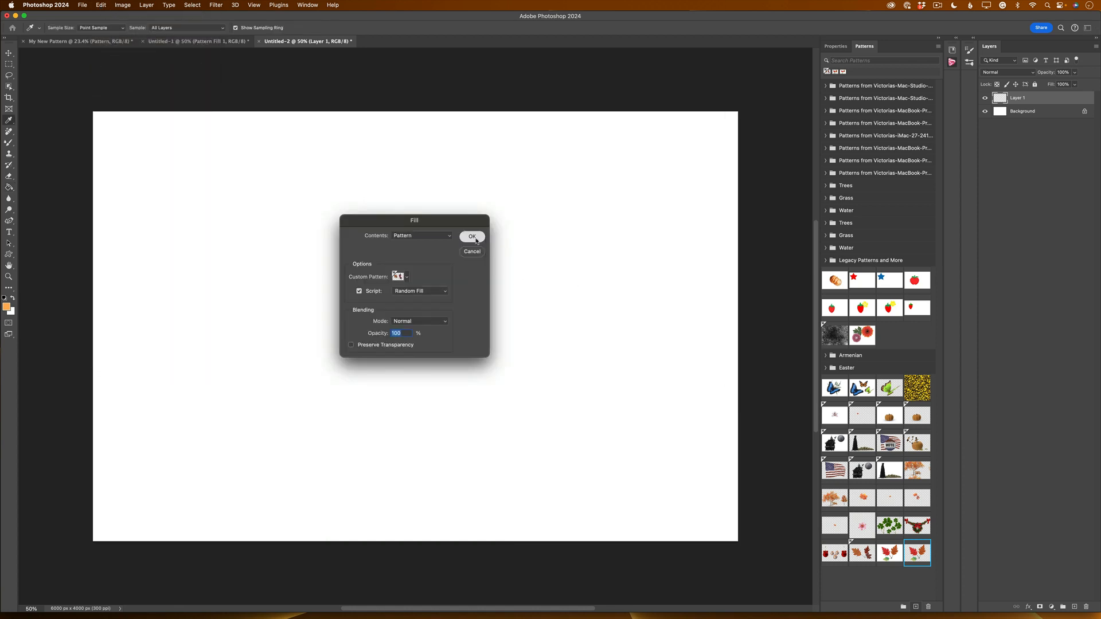
{"action": "left_click", "coordinate": [717, 224]}
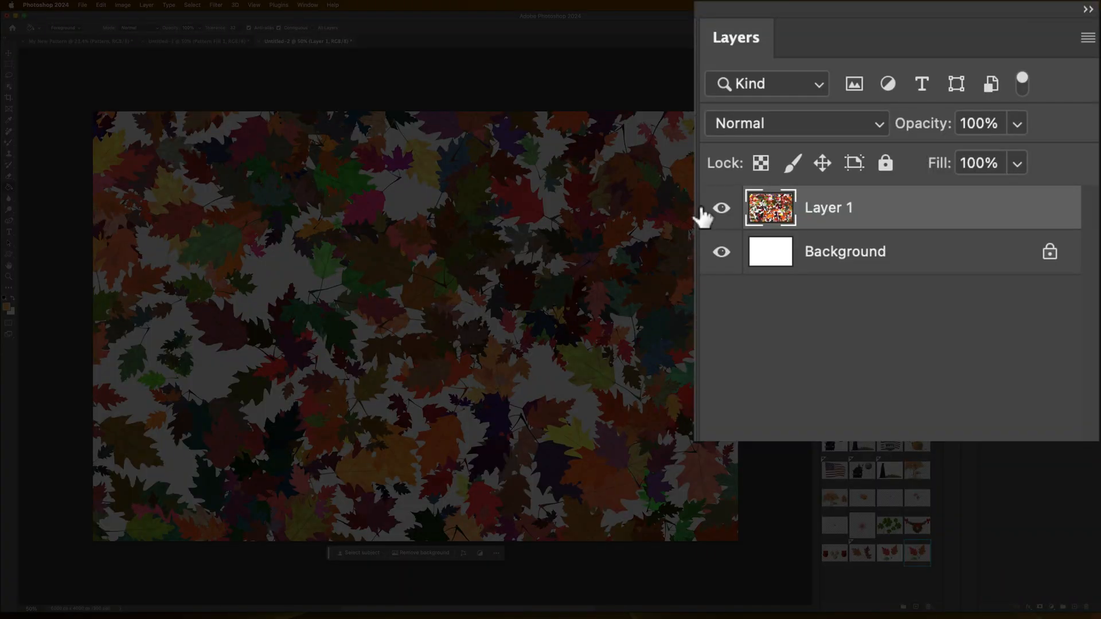
- Toggle the visibility of the leaf layer and the Background to examine the leaf fill on its own transparent layer
{"action": "left_click", "coordinate": [984, 98]}
{"action": "left_click", "coordinate": [721, 208]}
{"action": "left_click", "coordinate": [721, 253]}
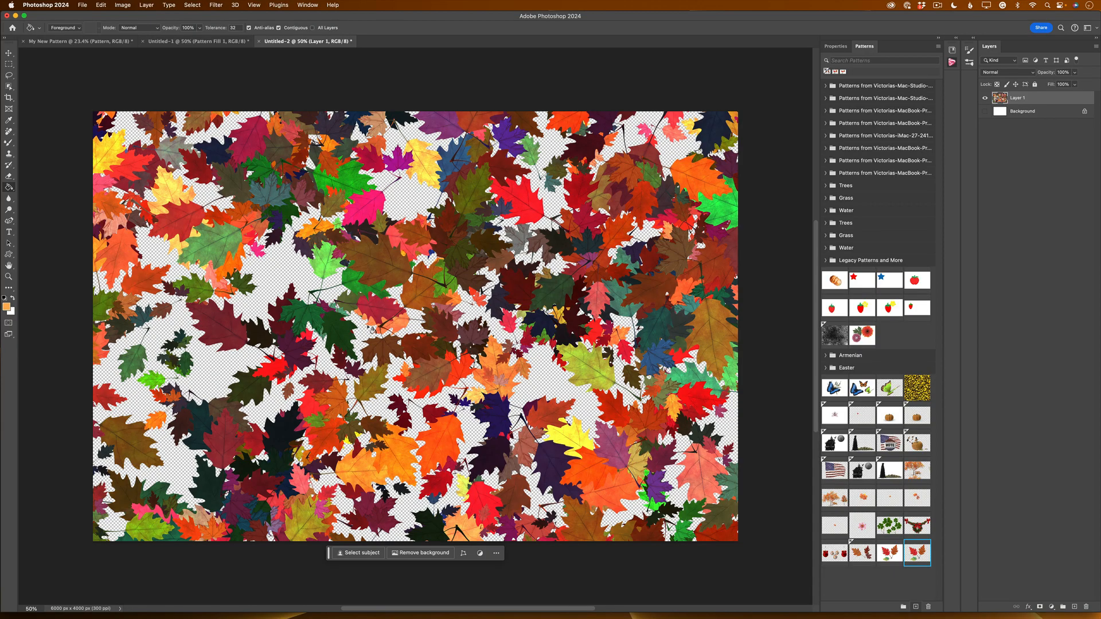
{"action": "left_click", "coordinate": [985, 111]}
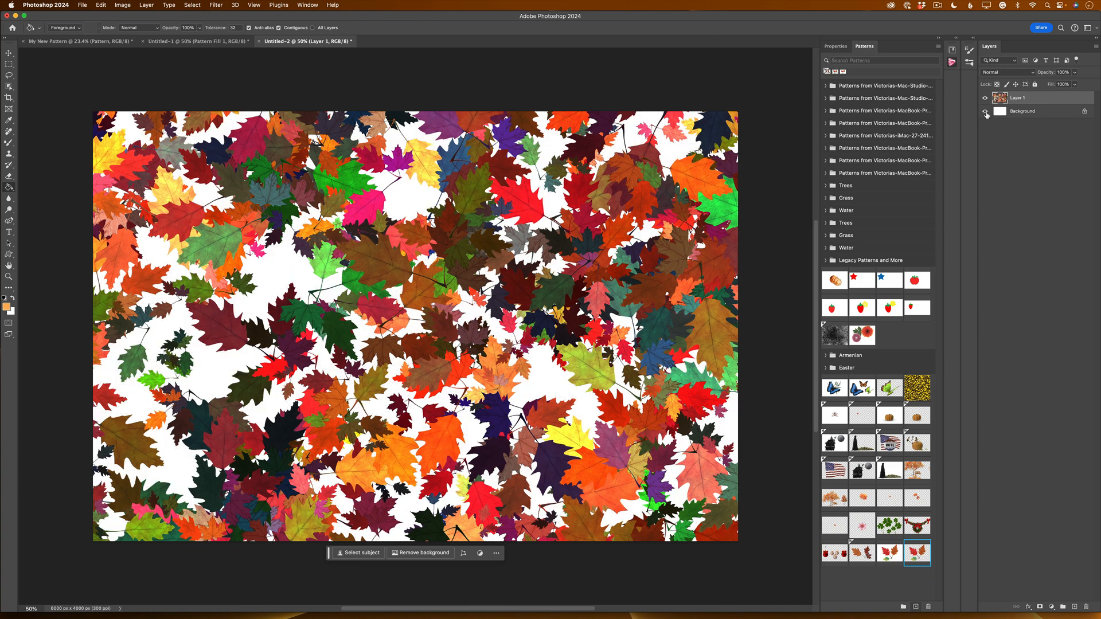
- Sample orange from a leaf in the lower middle of the image and fill the Background layer with it
{"action": "left_click", "coordinate": [1026, 116]}
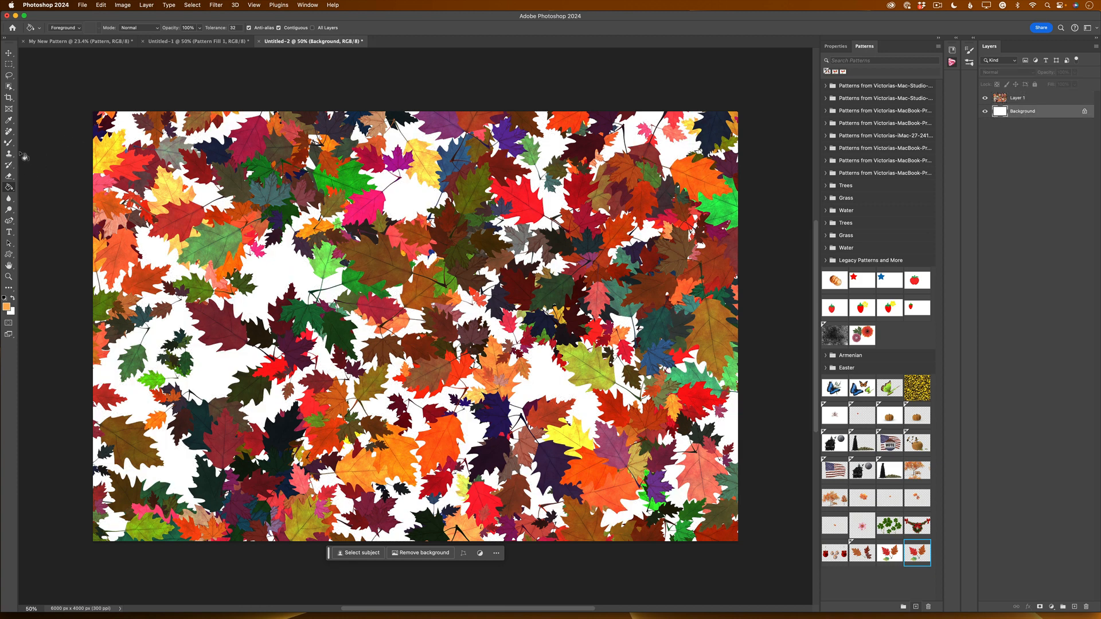
{"action": "left_click", "coordinate": [9, 121]}
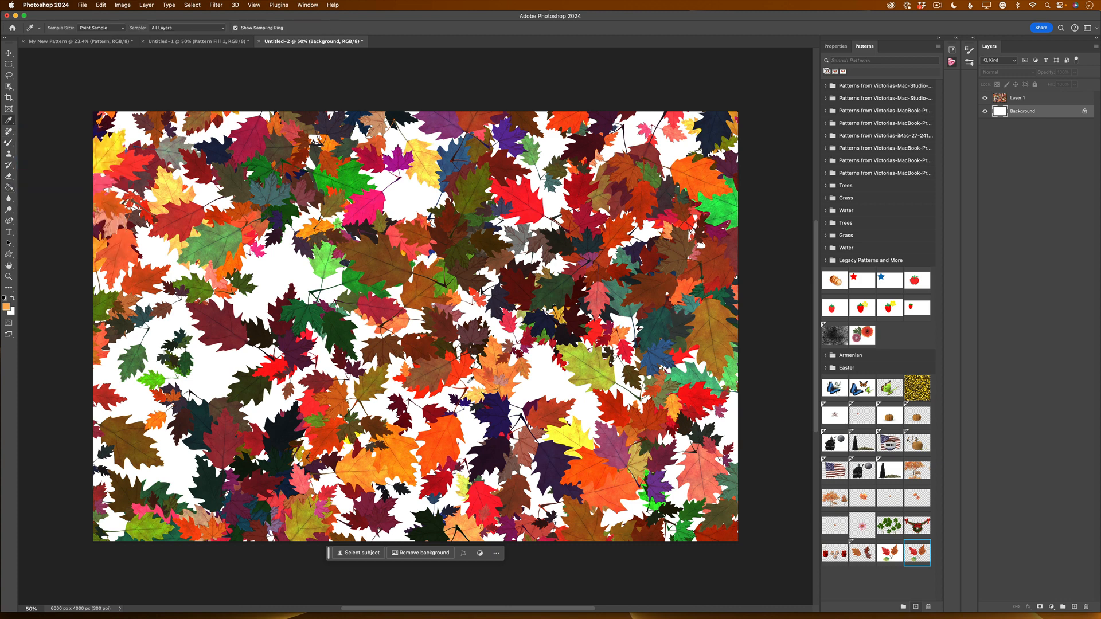
{"action": "left_click", "coordinate": [404, 446]}
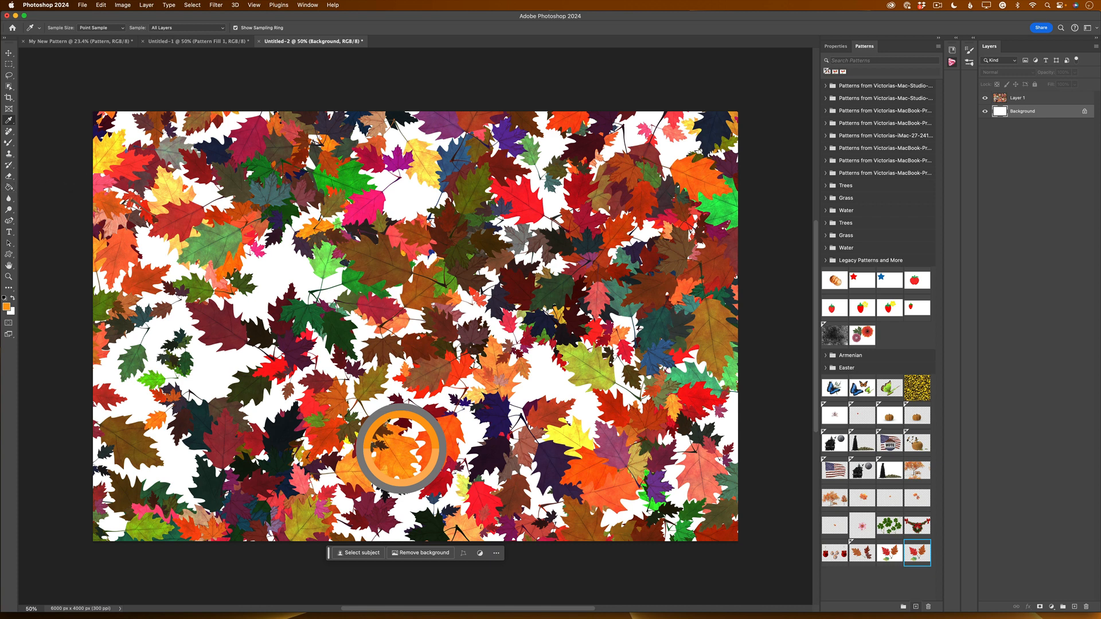
{"action": "scroll", "coordinate": [385, 425], "scroll_direction": "up", "scroll_amount": 1}
{"action": "left_click", "coordinate": [9, 188]}
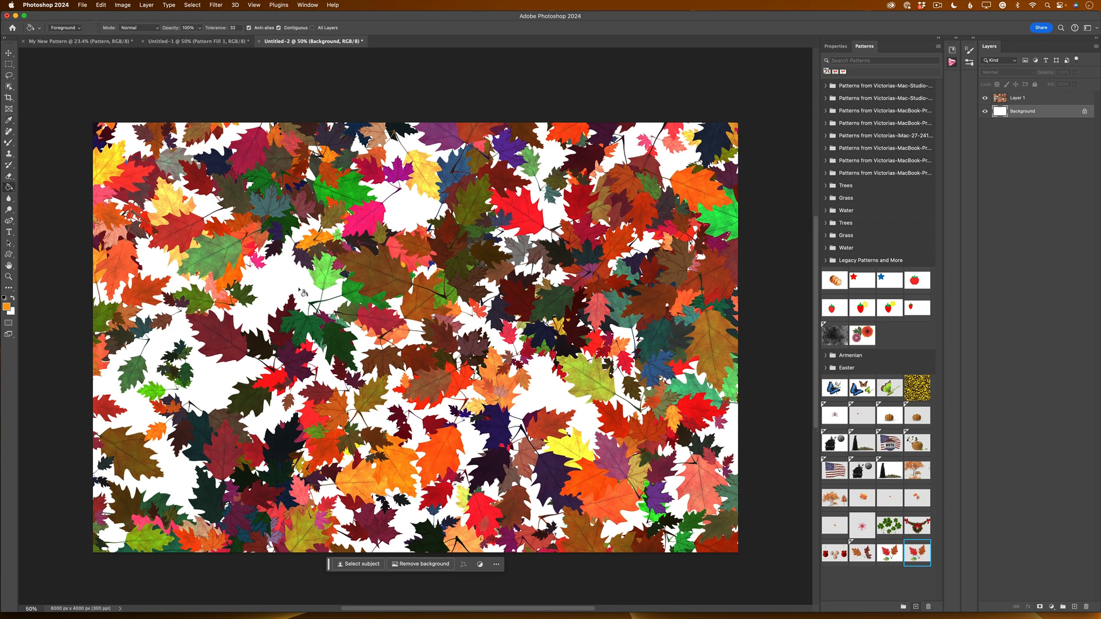
{"action": "left_click", "coordinate": [280, 276]}
{"action": "scroll", "coordinate": [279, 276], "scroll_direction": "down", "scroll_amount": 1}
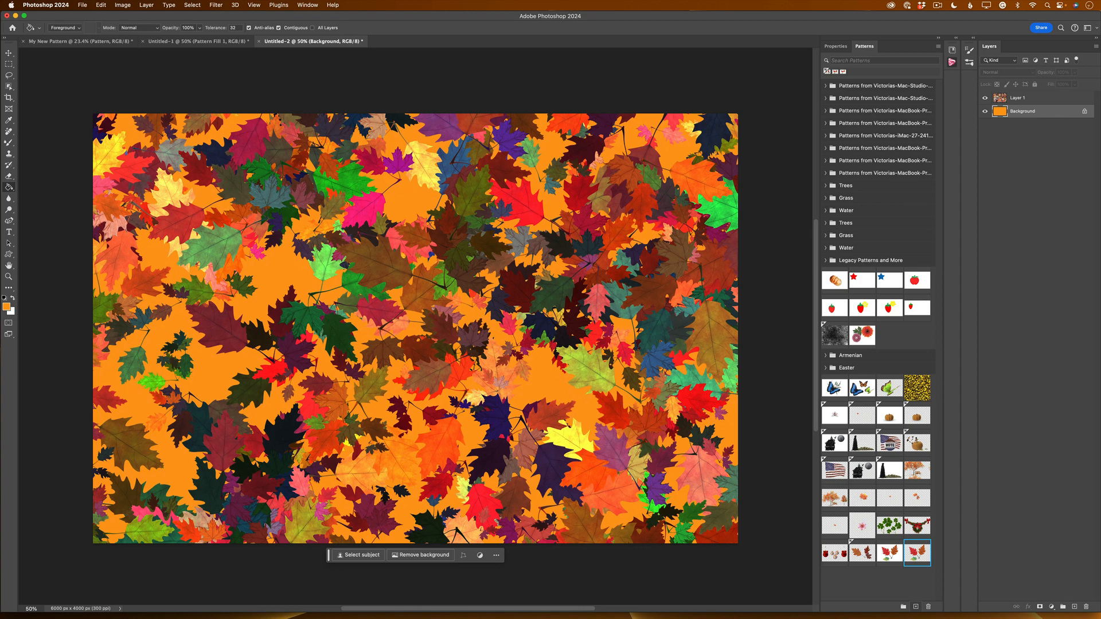
- Set the blend mode of the leaf layer, Layer 1, to Pin Light
{"action": "left_click", "coordinate": [1020, 99]}
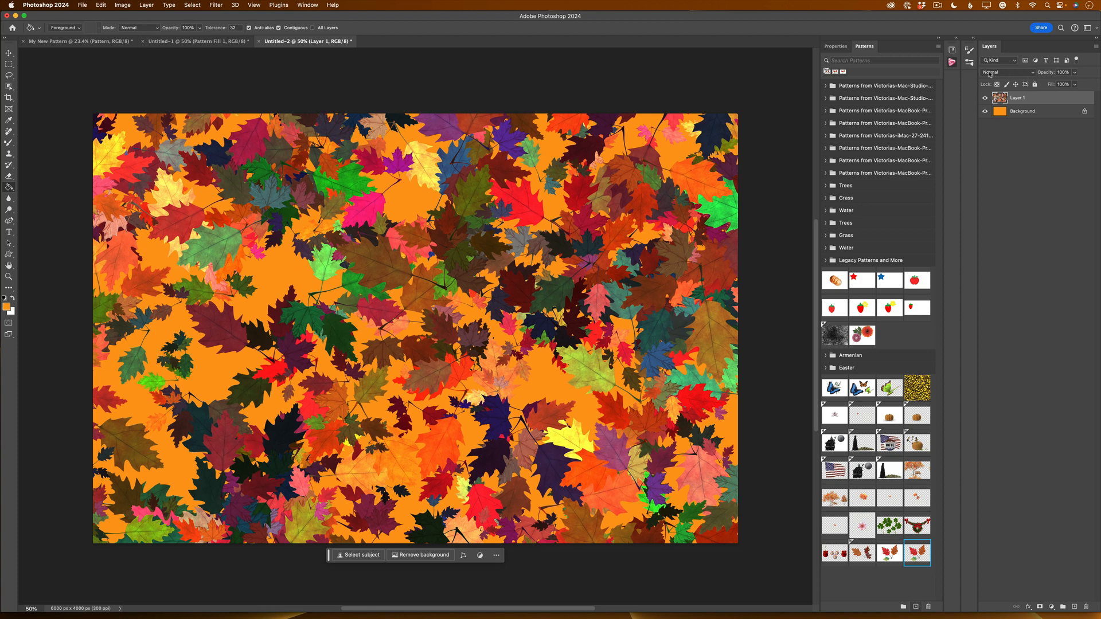
{"action": "left_click", "coordinate": [1075, 73]}
{"action": "mouse_move", "coordinate": [1076, 84]}
{"action": "left_mouse_down"}
{"action": "mouse_move", "coordinate": [1036, 85]}
{"action": "mouse_move", "coordinate": [1078, 84]}
{"action": "left_mouse_up"}
{"action": "left_click", "coordinate": [1001, 73]}
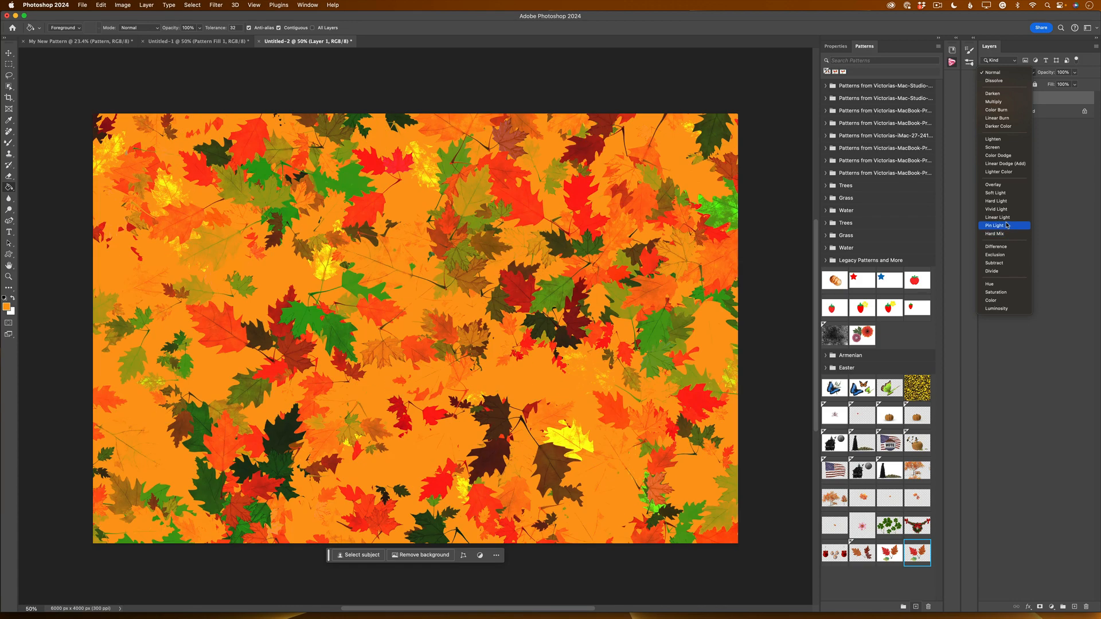
{"action": "left_click", "coordinate": [1008, 226]}
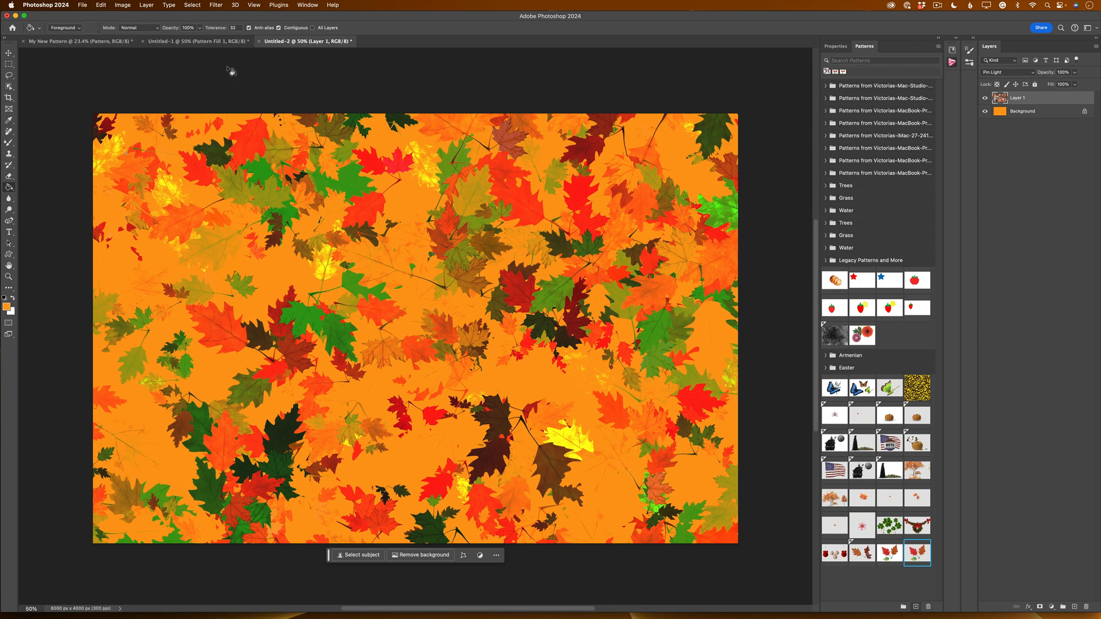
- Create a new 6000 x 4000 px RGB document at 300 ppi with a white background and select its whole canvas
{"action": "left_click", "coordinate": [87, 6]}
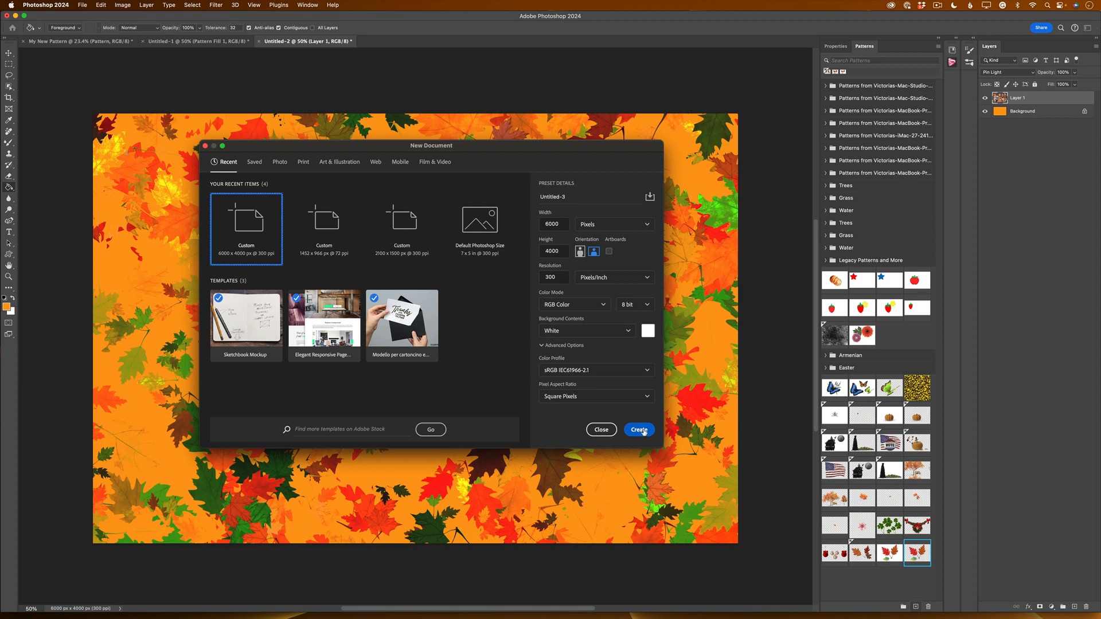
{"action": "left_click", "coordinate": [643, 431]}
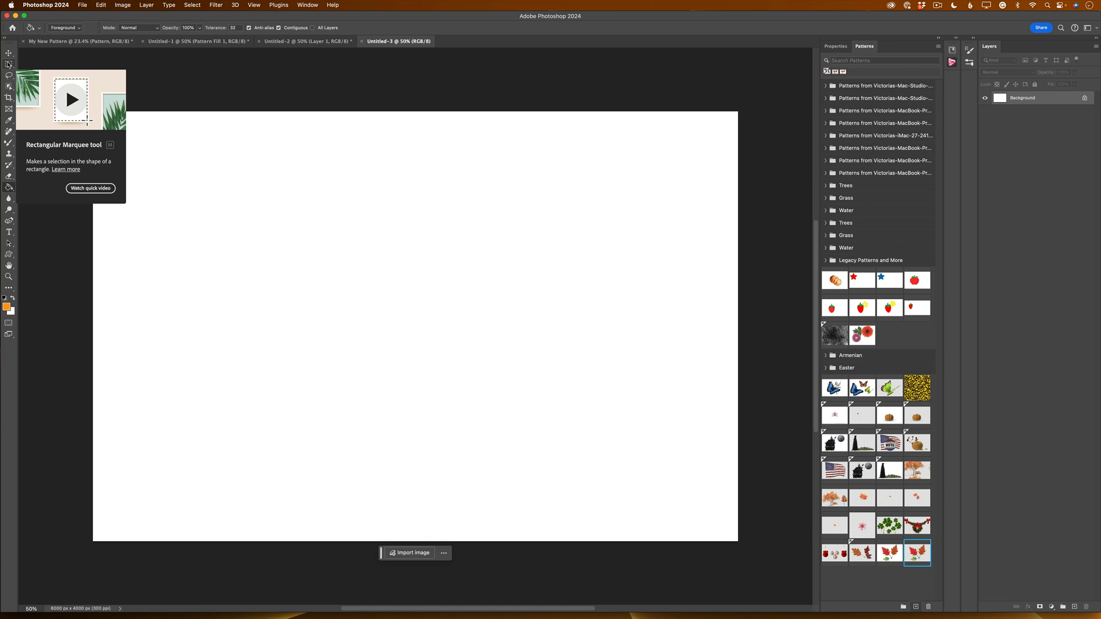
{"action": "left_click", "coordinate": [8, 64]}
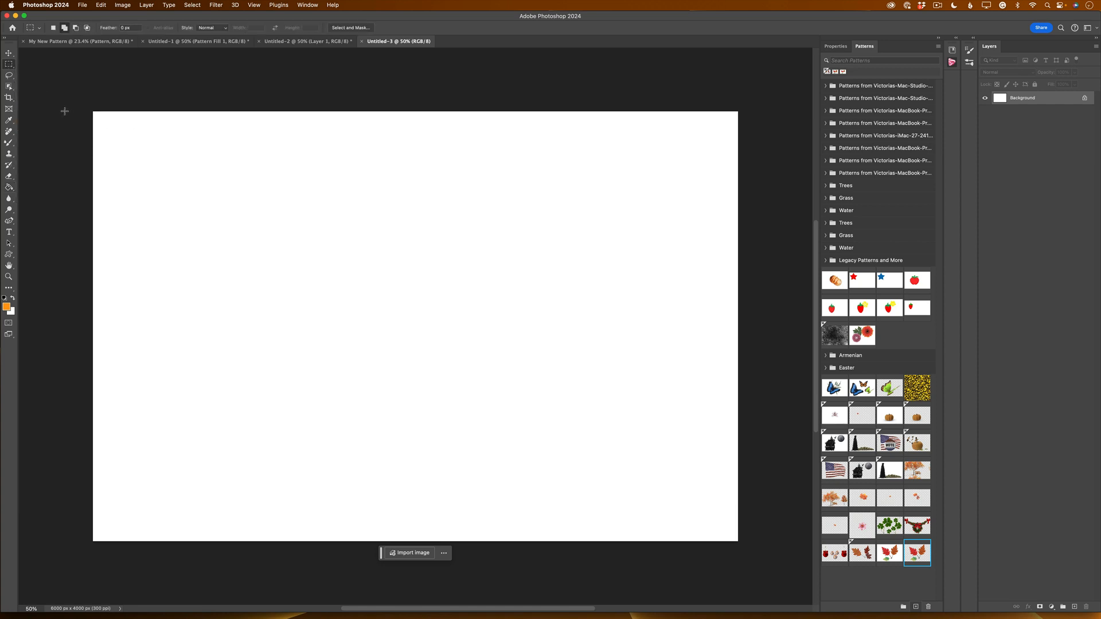
{"action": "left_click_drag", "start_coordinate": [91, 110], "coordinate": [737, 549]}
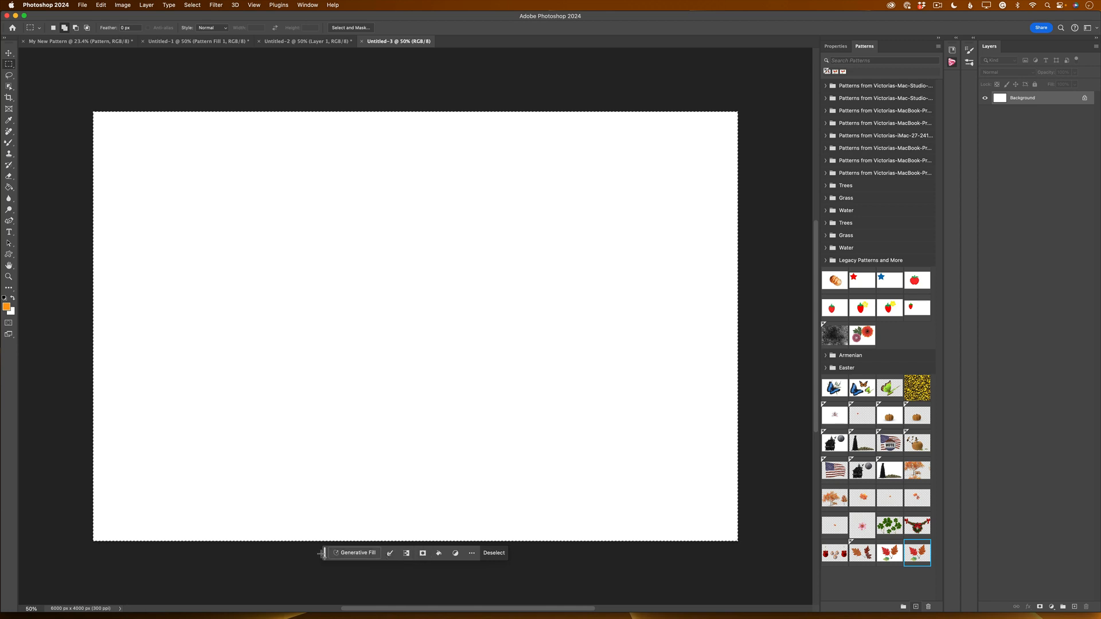
- Generate content for the selected canvas with Generative Fill, using the prompt "autumn pattern"
{"action": "left_click_drag", "start_coordinate": [324, 553], "coordinate": [329, 383]}
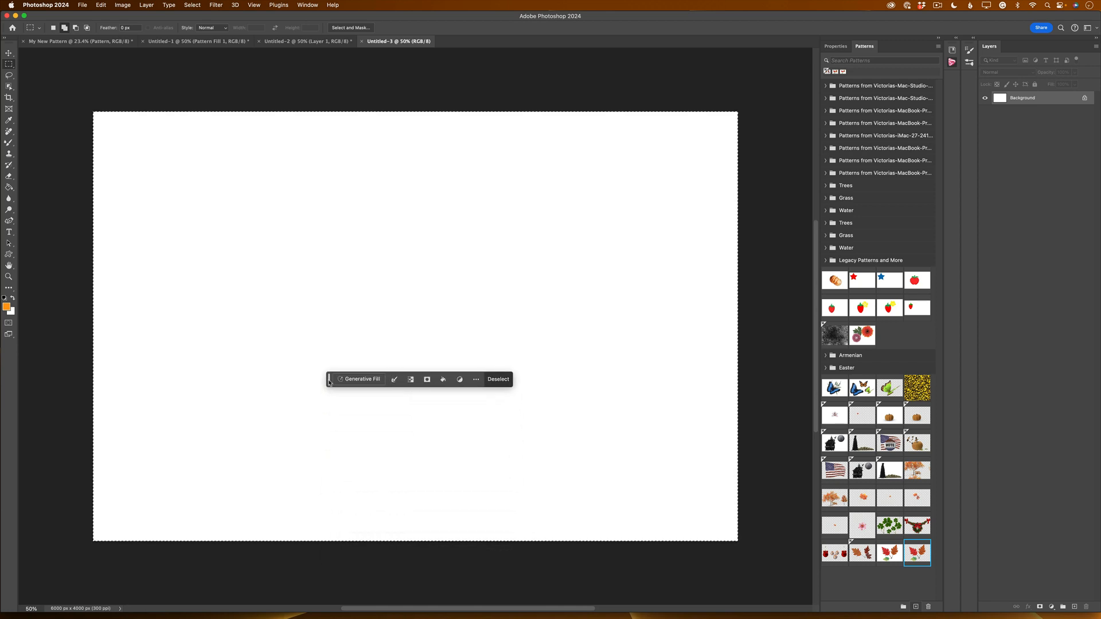
{"action": "left_click", "coordinate": [308, 5]}
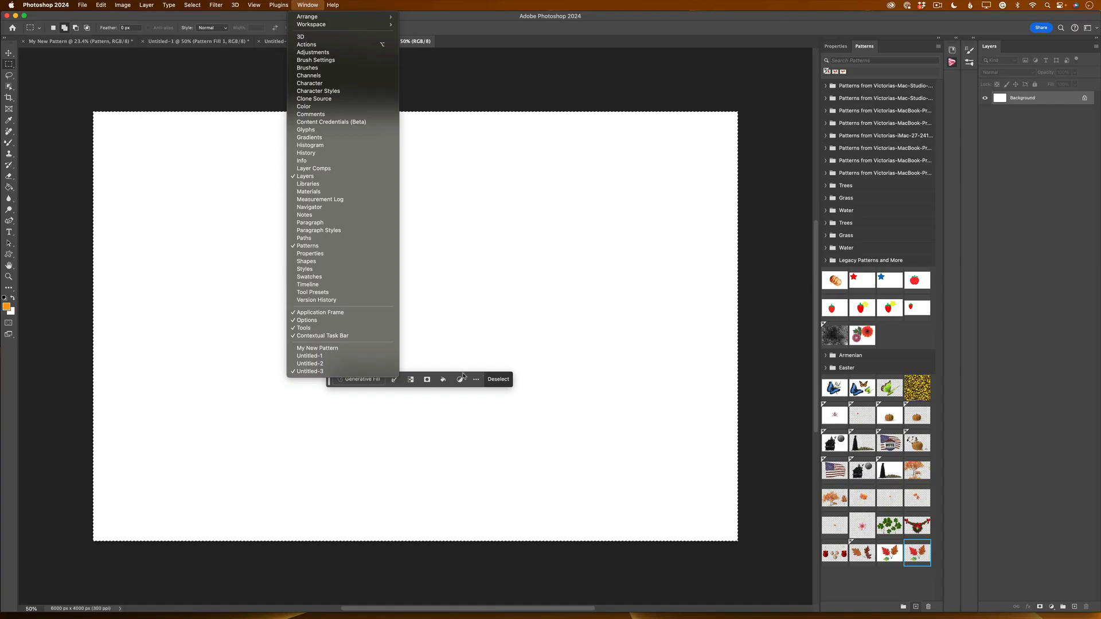
{"action": "left_click", "coordinate": [462, 374]}
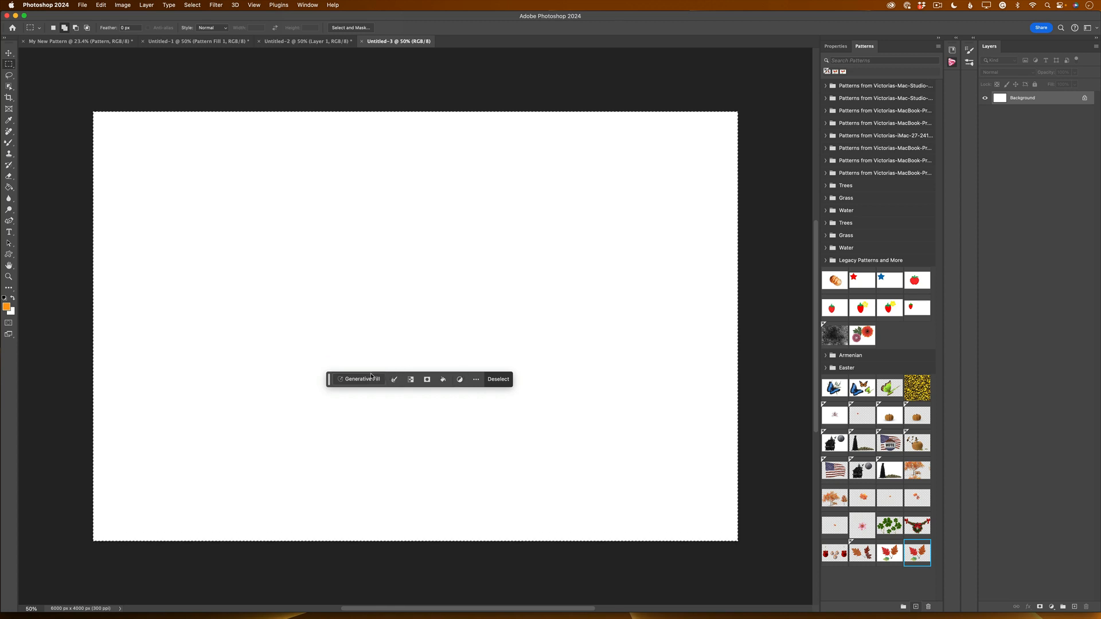
{"action": "scroll", "coordinate": [371, 376], "scroll_direction": "down", "scroll_amount": 1}
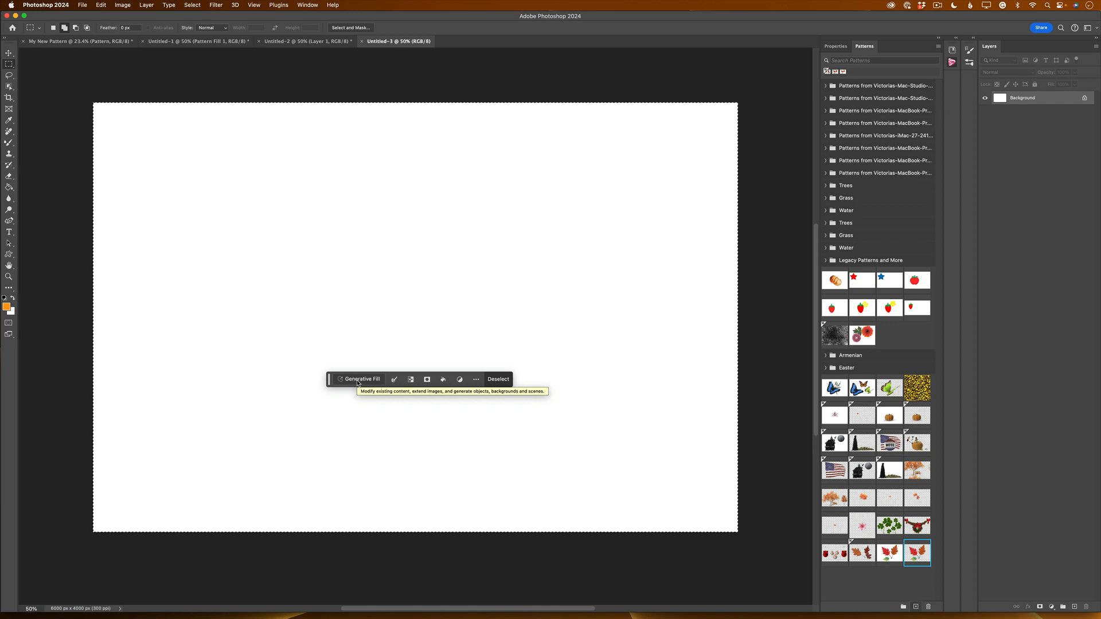
{"action": "left_click", "coordinate": [357, 381]}
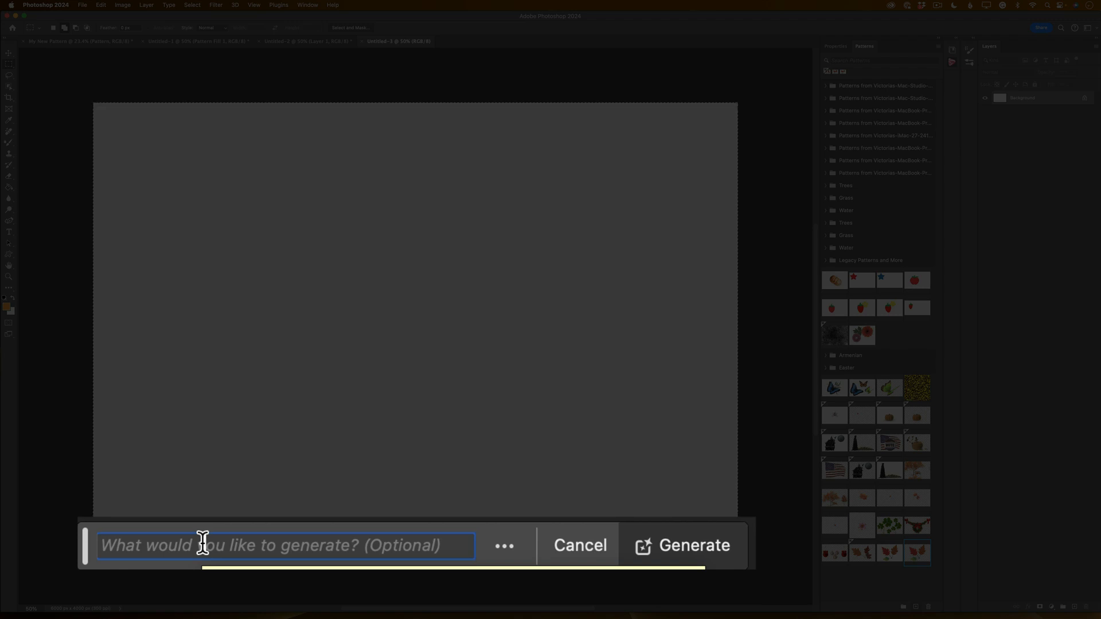
{"action": "type", "text": "autumn "}
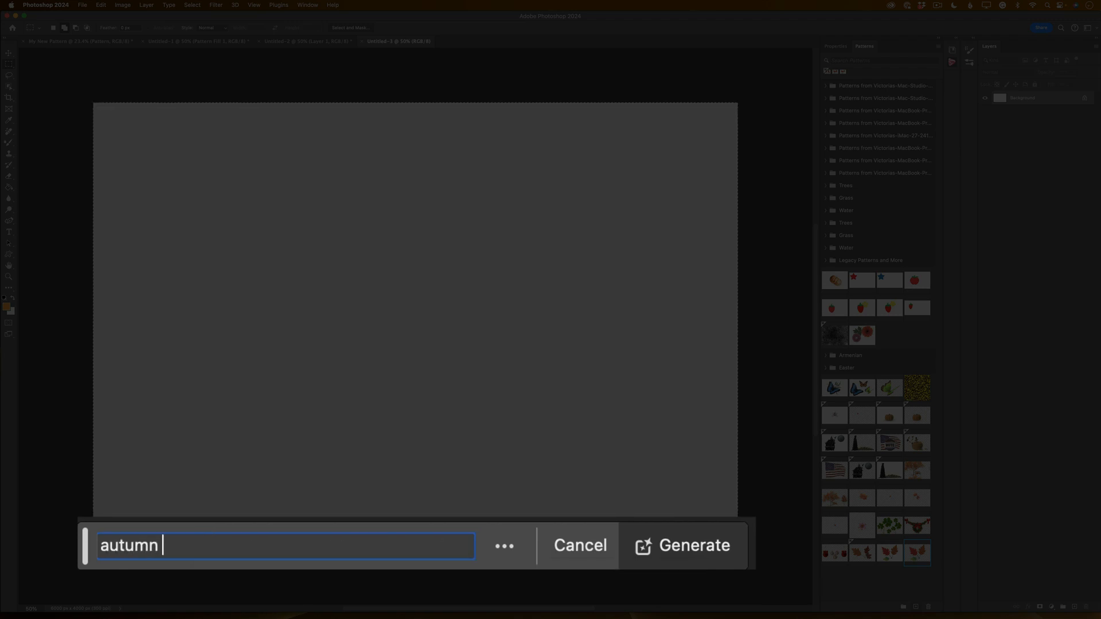
{"action": "type", "text": "pattern"}
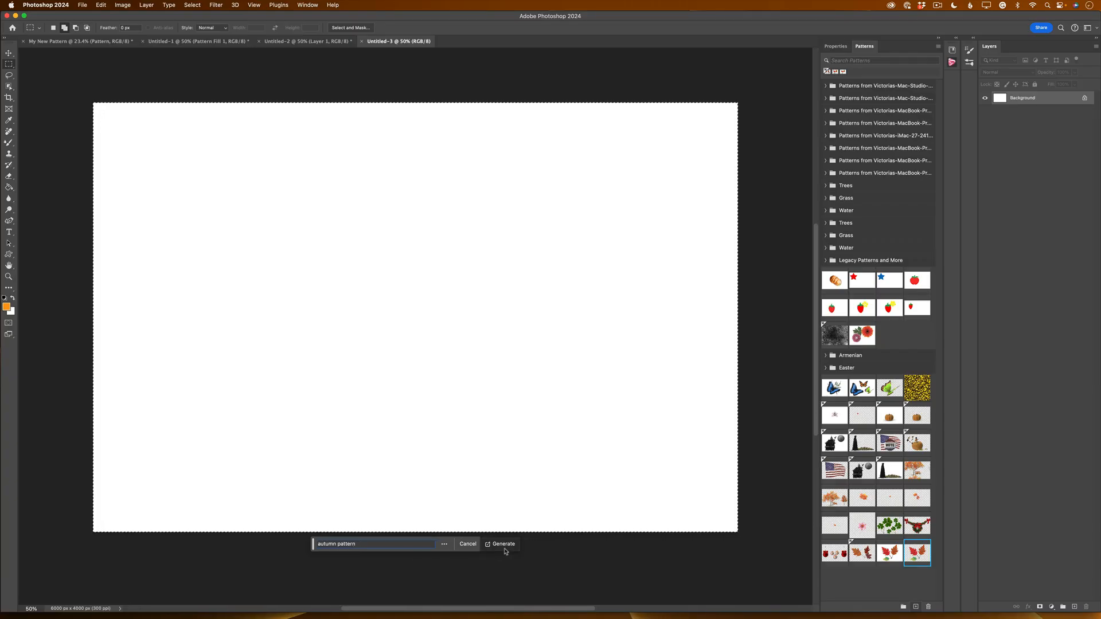
{"action": "left_click", "coordinate": [502, 545]}
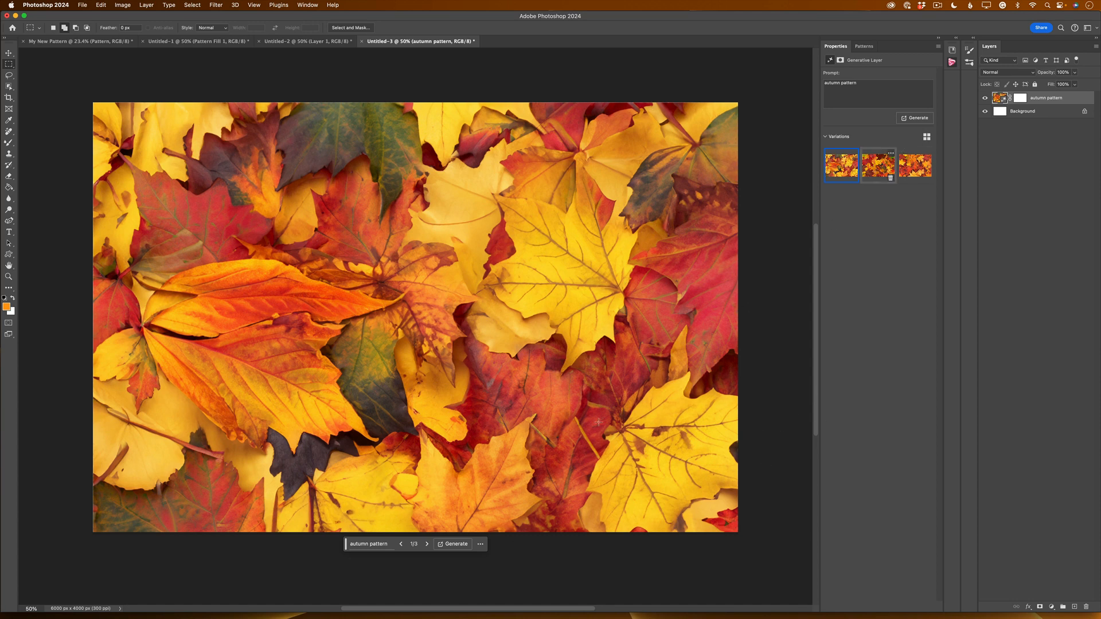
- Step through the generated autumn pattern variations up to the third one to compare them
{"action": "scroll", "coordinate": [457, 295], "scroll_direction": "down", "scroll_amount": 1}
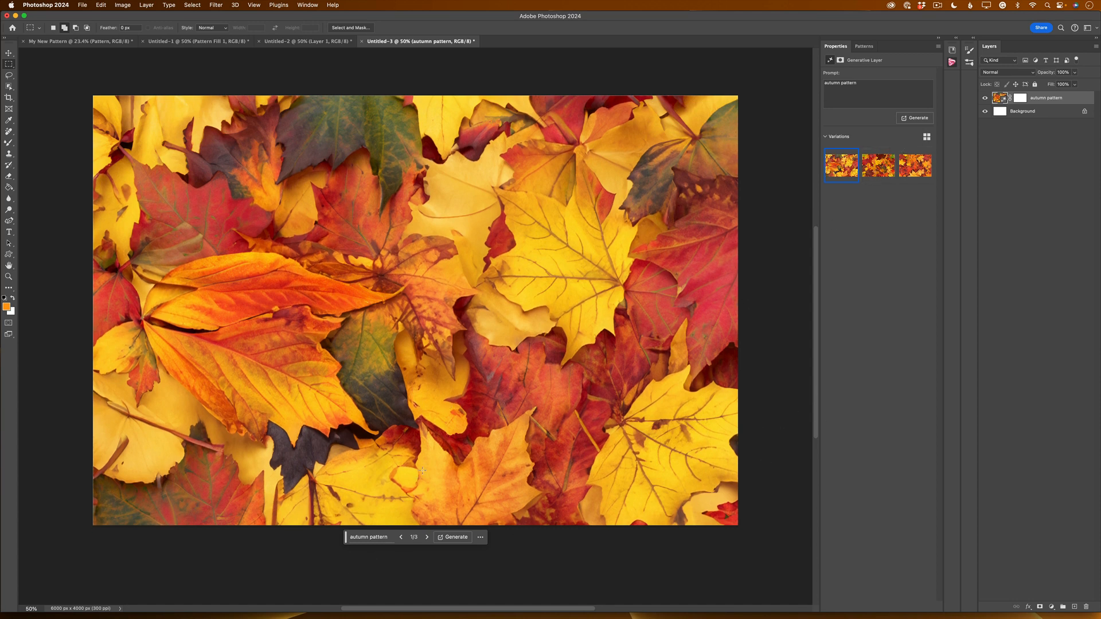
{"action": "left_click", "coordinate": [427, 537]}
{"action": "left_click", "coordinate": [427, 537]}
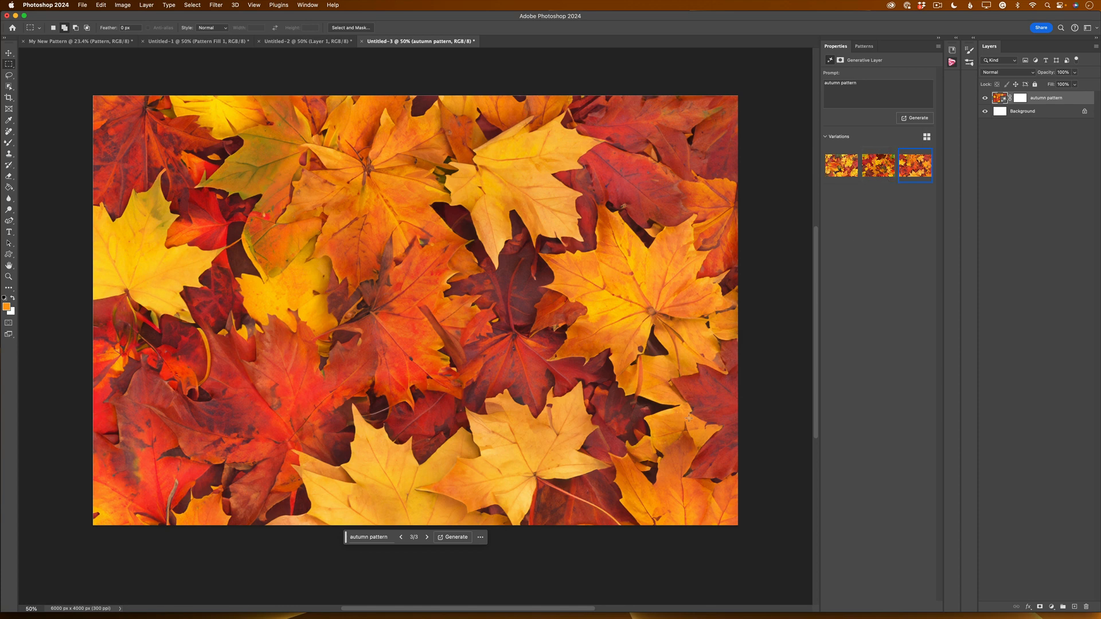
{"action": "scroll", "coordinate": [448, 582], "scroll_direction": "up", "scroll_amount": 1}
{"action": "scroll", "coordinate": [455, 564], "scroll_direction": "down", "scroll_amount": 1}
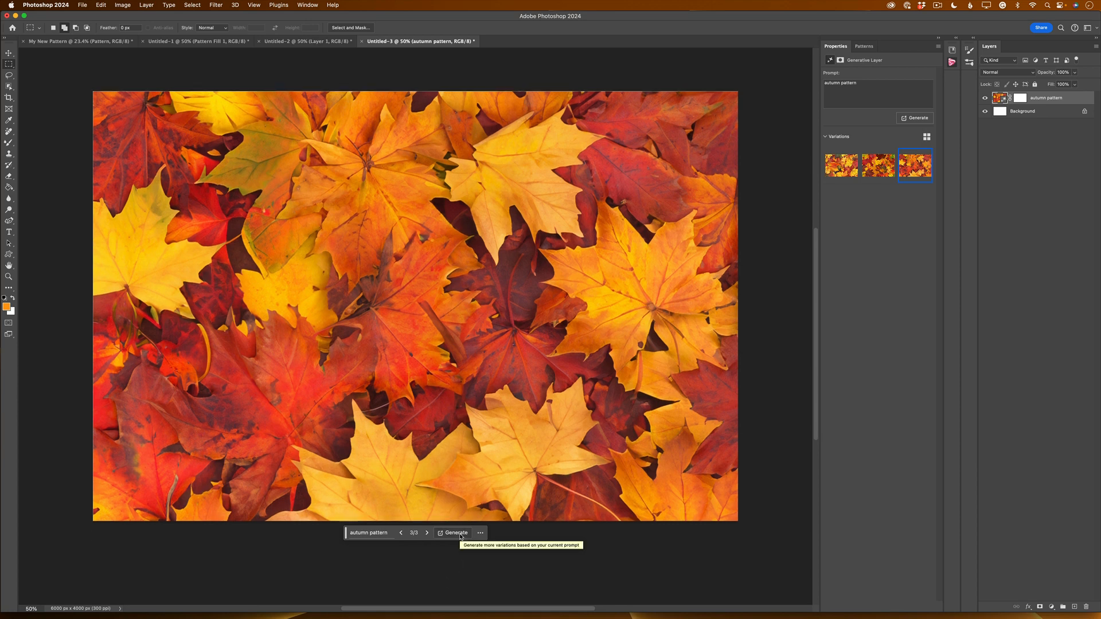
- Generate more variations from the same prompt, compare the new ones and choose the first variation
{"action": "left_click", "coordinate": [914, 118]}
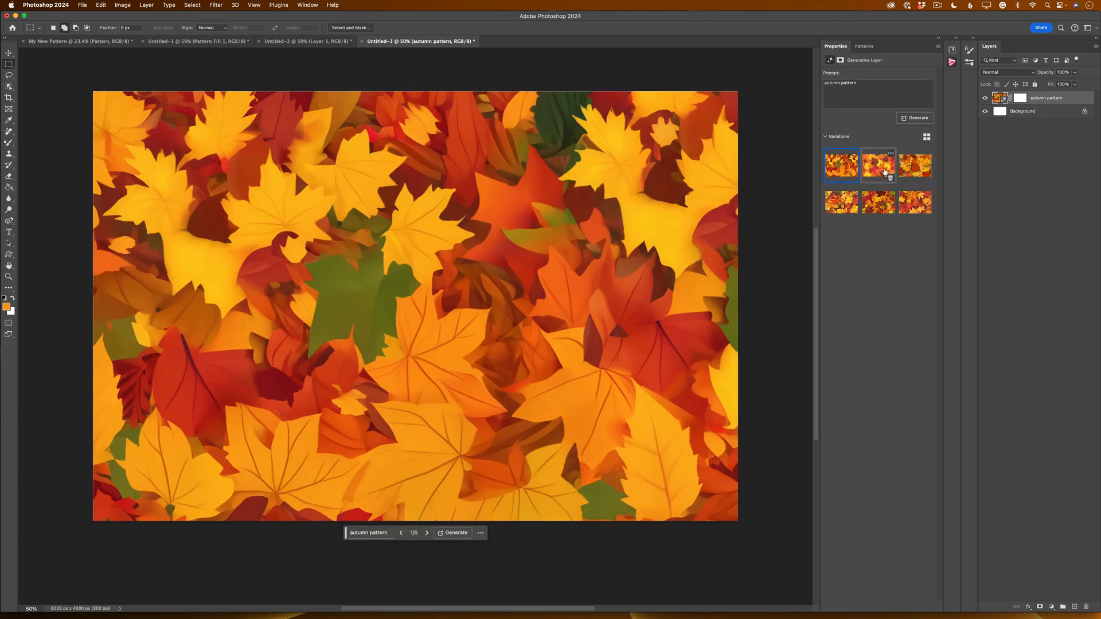
{"action": "left_click", "coordinate": [881, 170]}
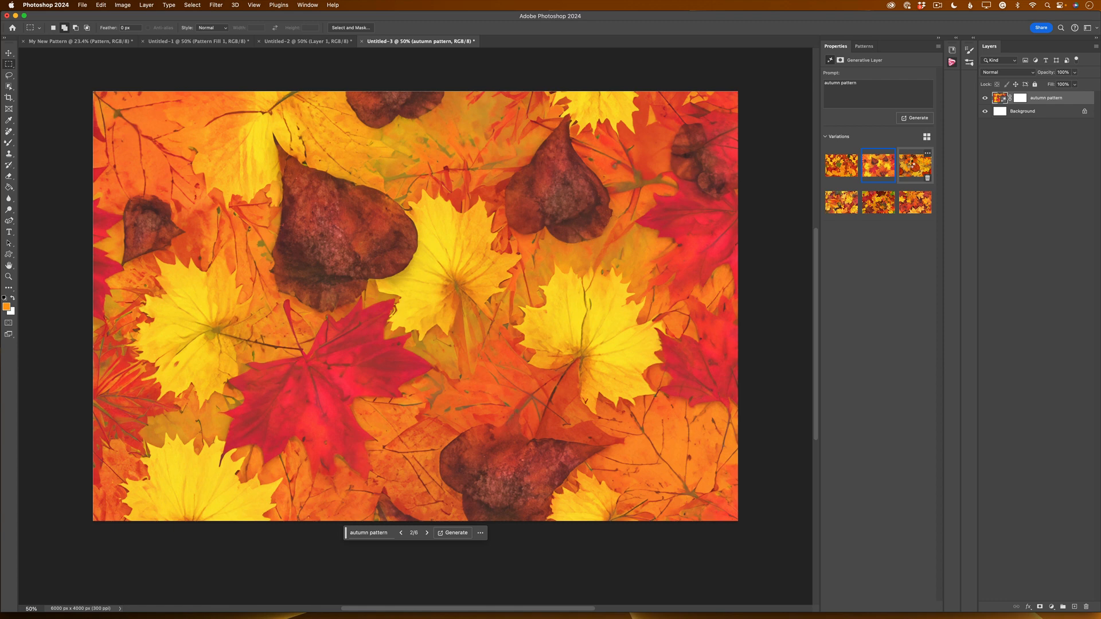
{"action": "left_click", "coordinate": [911, 167]}
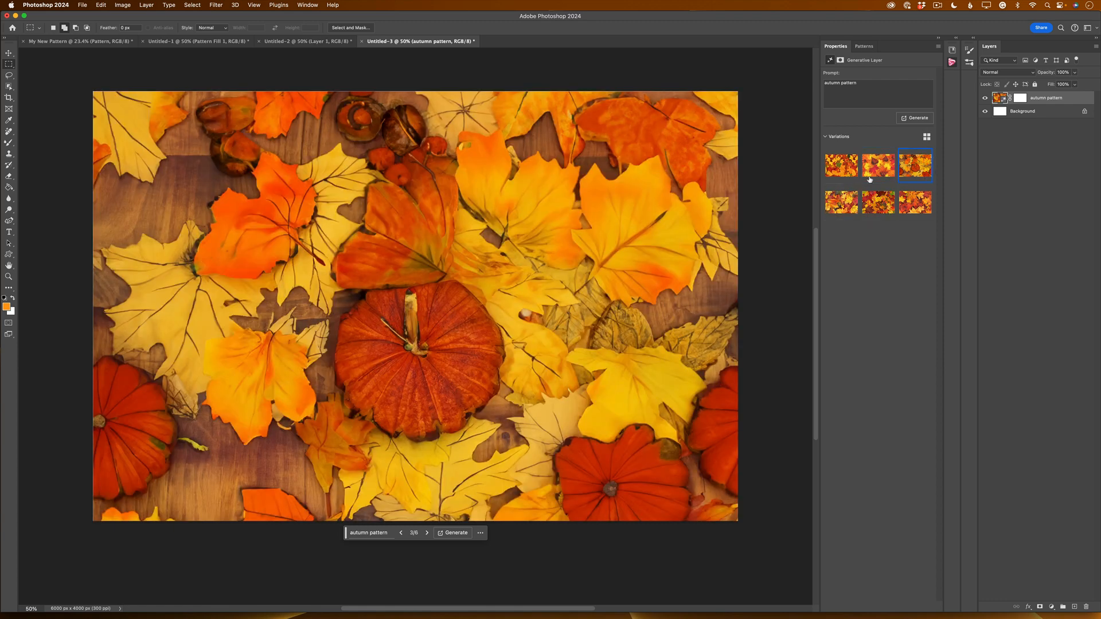
{"action": "left_click", "coordinate": [838, 172]}
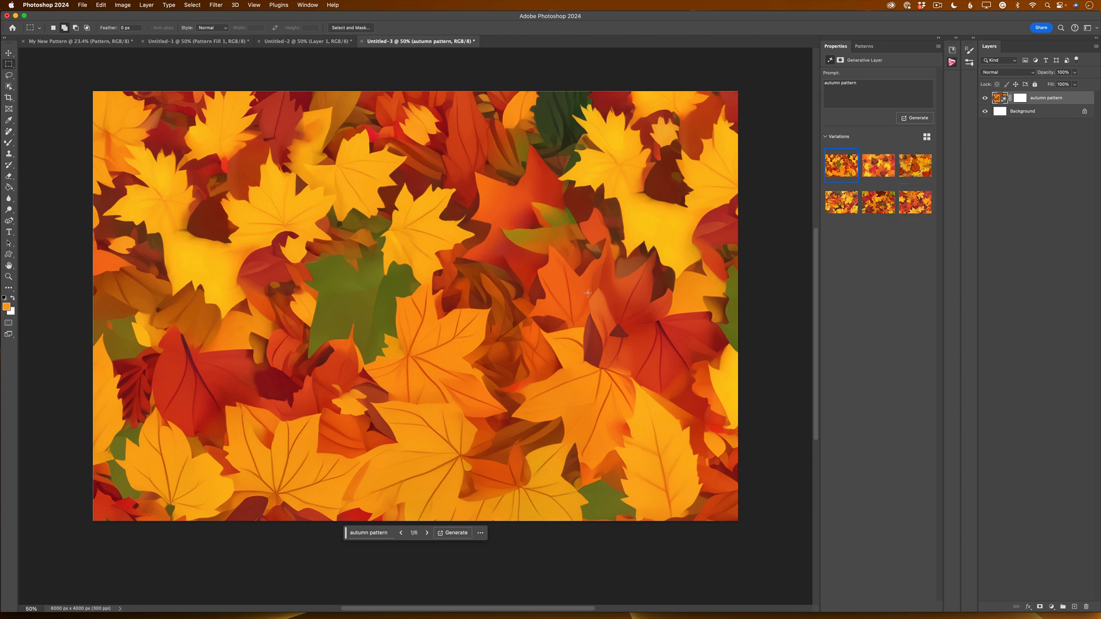
- Extend the generative layer's prompt to "autumn pattern, warm colors" and generate new variations
{"action": "scroll", "coordinate": [588, 293], "scroll_direction": "up", "scroll_amount": 2}
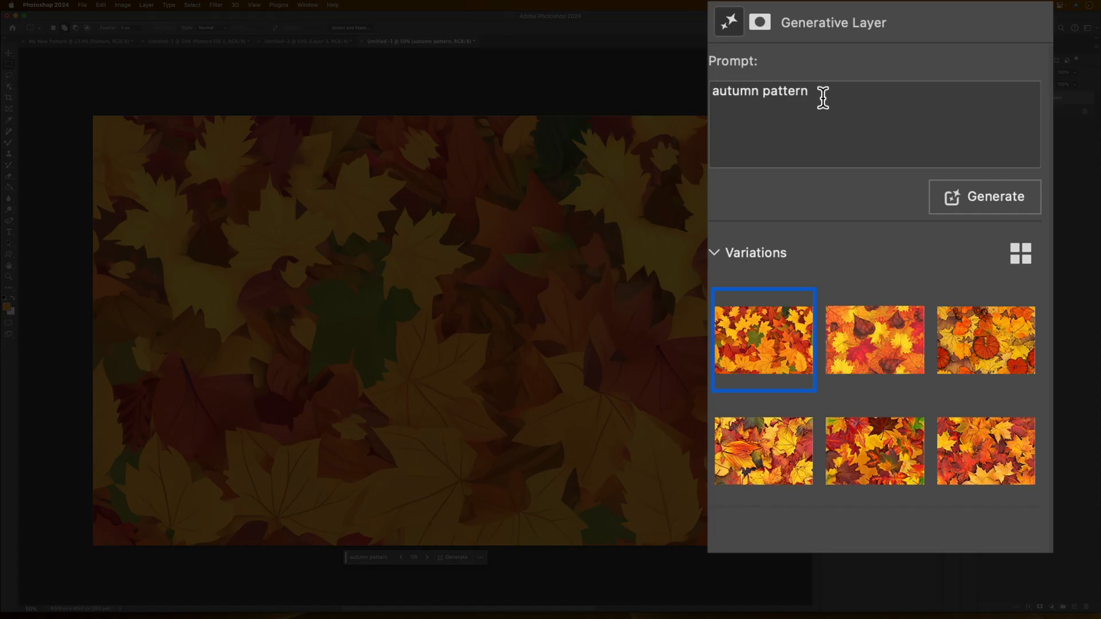
{"action": "left_click", "coordinate": [861, 84]}
{"action": "triple_click", "coordinate": [824, 94]}
{"action": "left_click", "coordinate": [823, 93]}
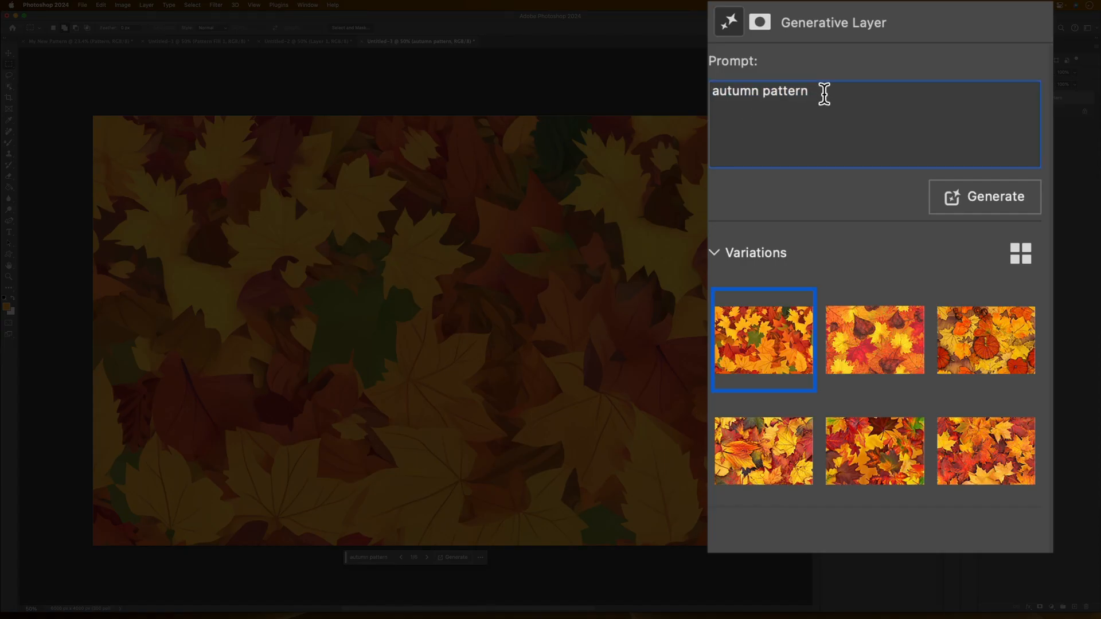
{"action": "type", "text": ", warm colors"}
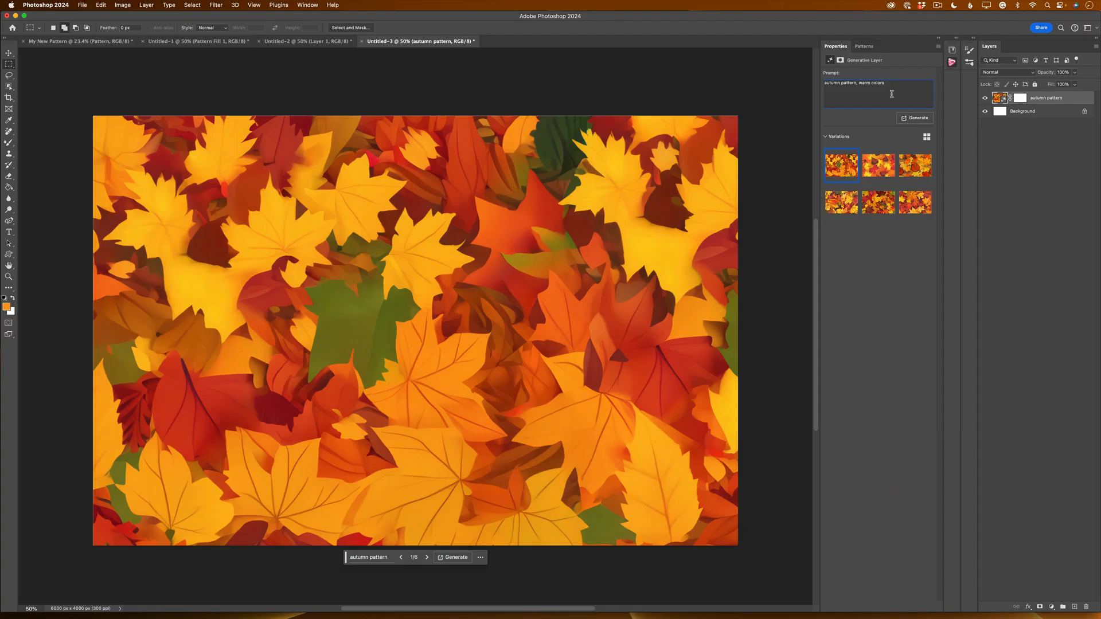
{"action": "left_click", "coordinate": [917, 118]}
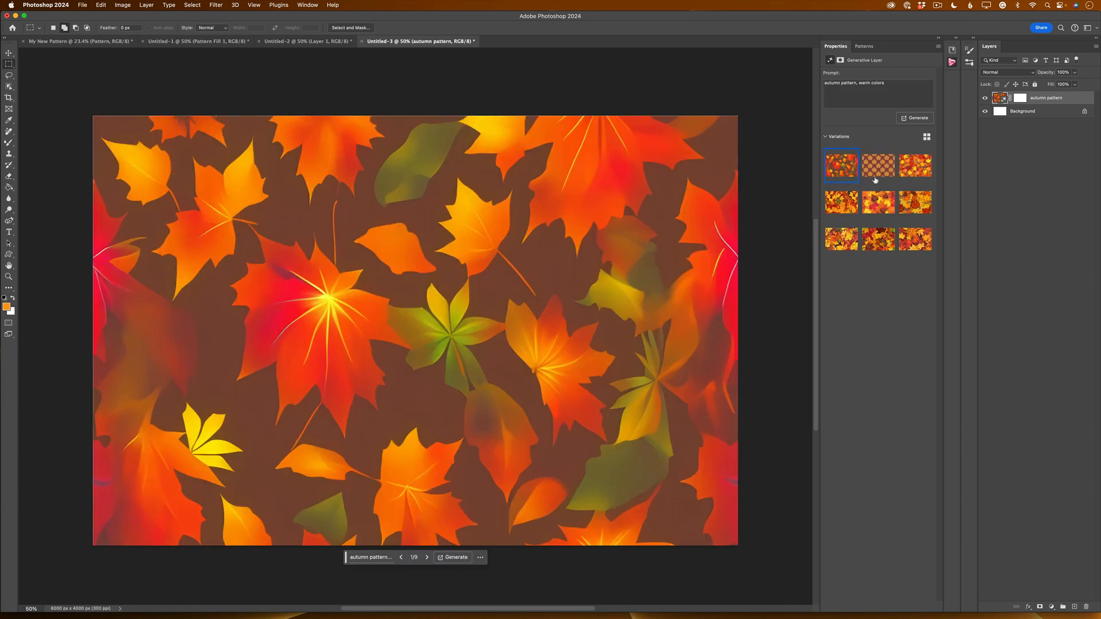
- Compare the new warm-colored variations and choose the one with evenly repeated orange maple leaves on dark red
{"action": "left_click", "coordinate": [869, 162]}
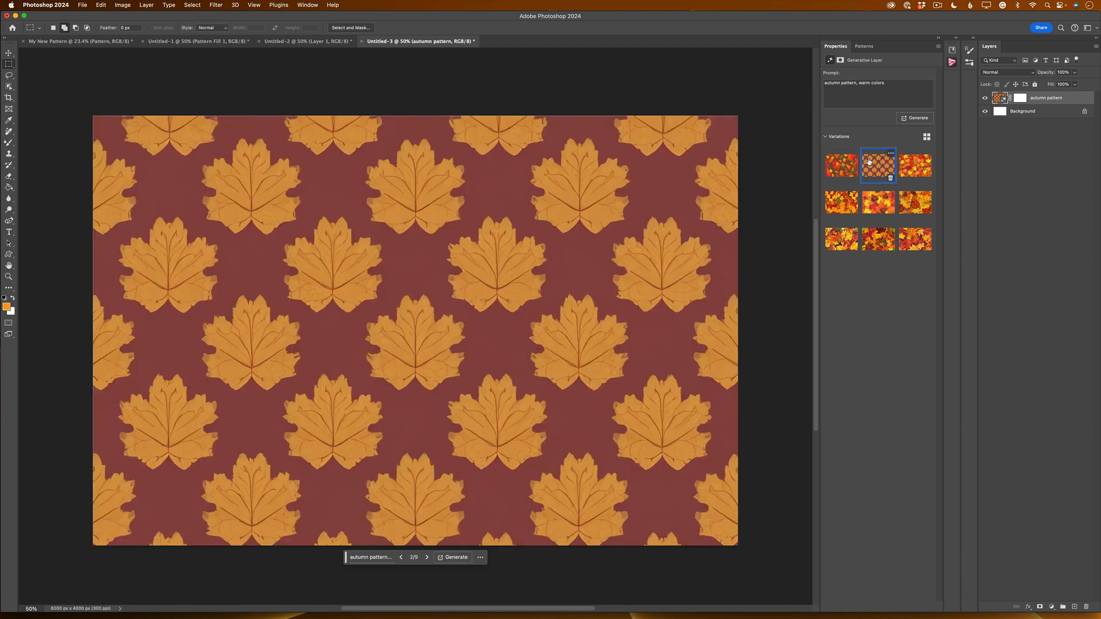
{"action": "left_click", "coordinate": [913, 168]}
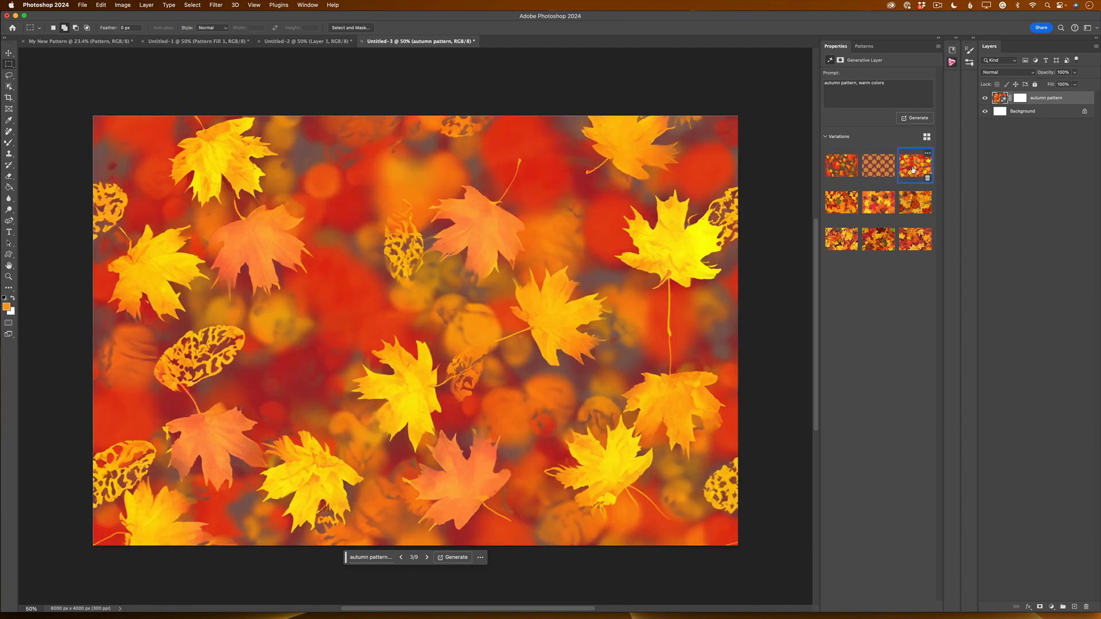
{"action": "left_click", "coordinate": [881, 171]}
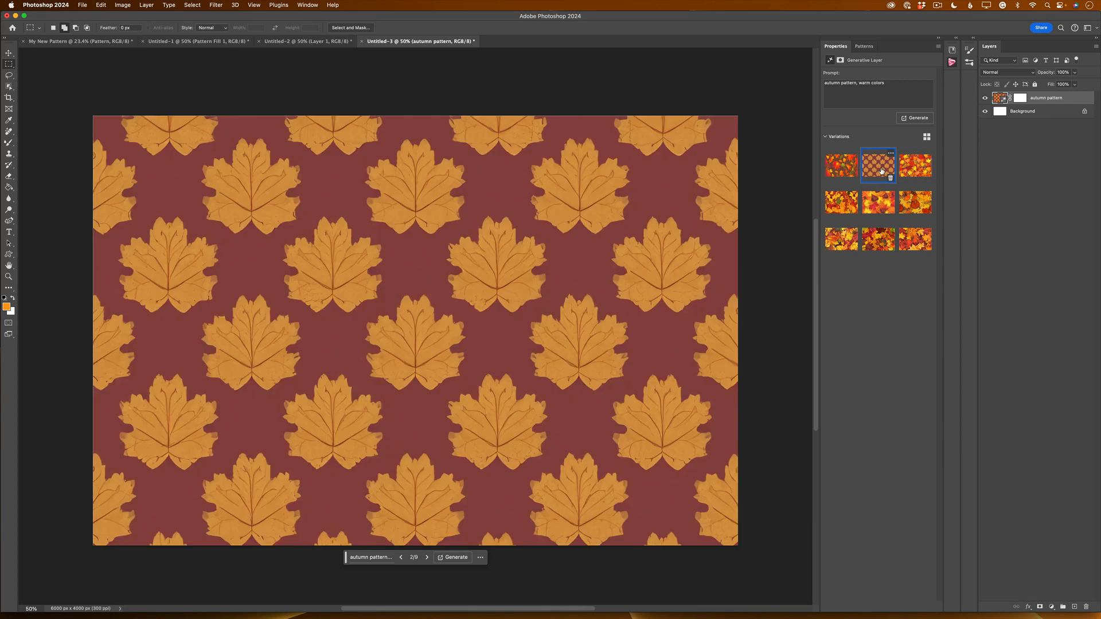